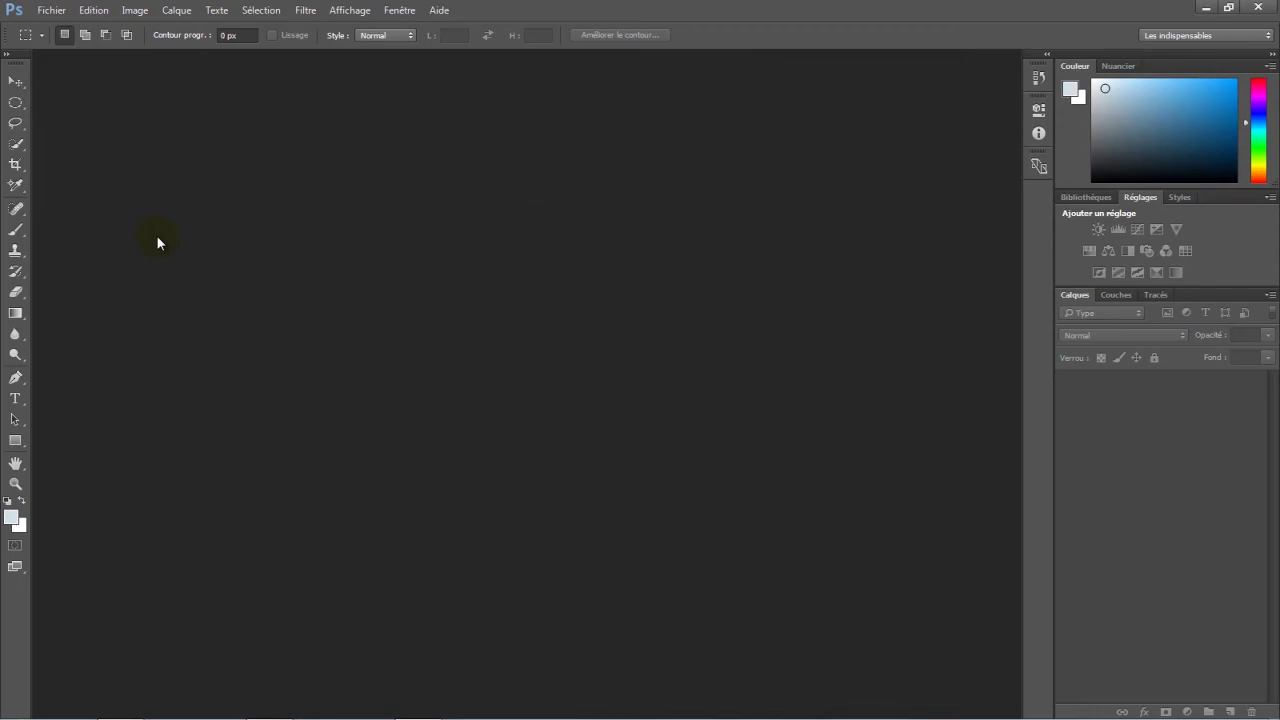
# Step: Start a new A4 document at 21 × 29,7 cm and 300 ppi
pyautogui.click(51, 10)
pyautogui.click(57, 30)
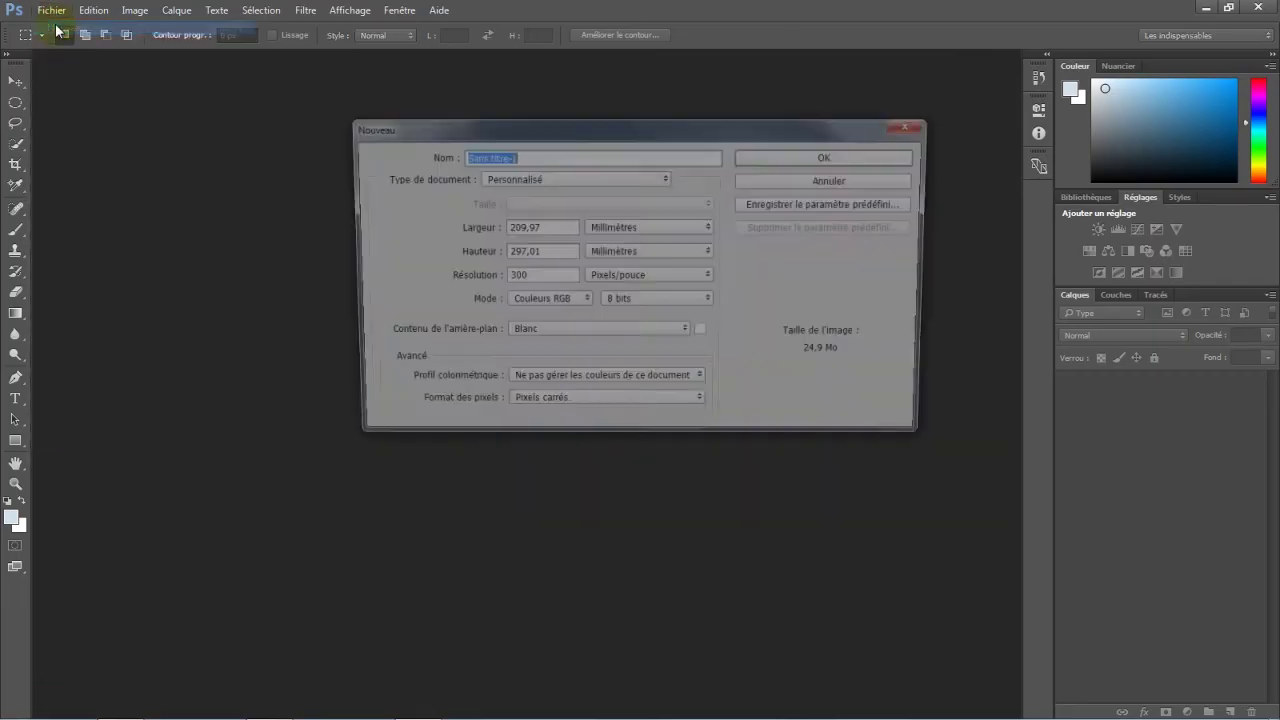
pyautogui.click(566, 180)
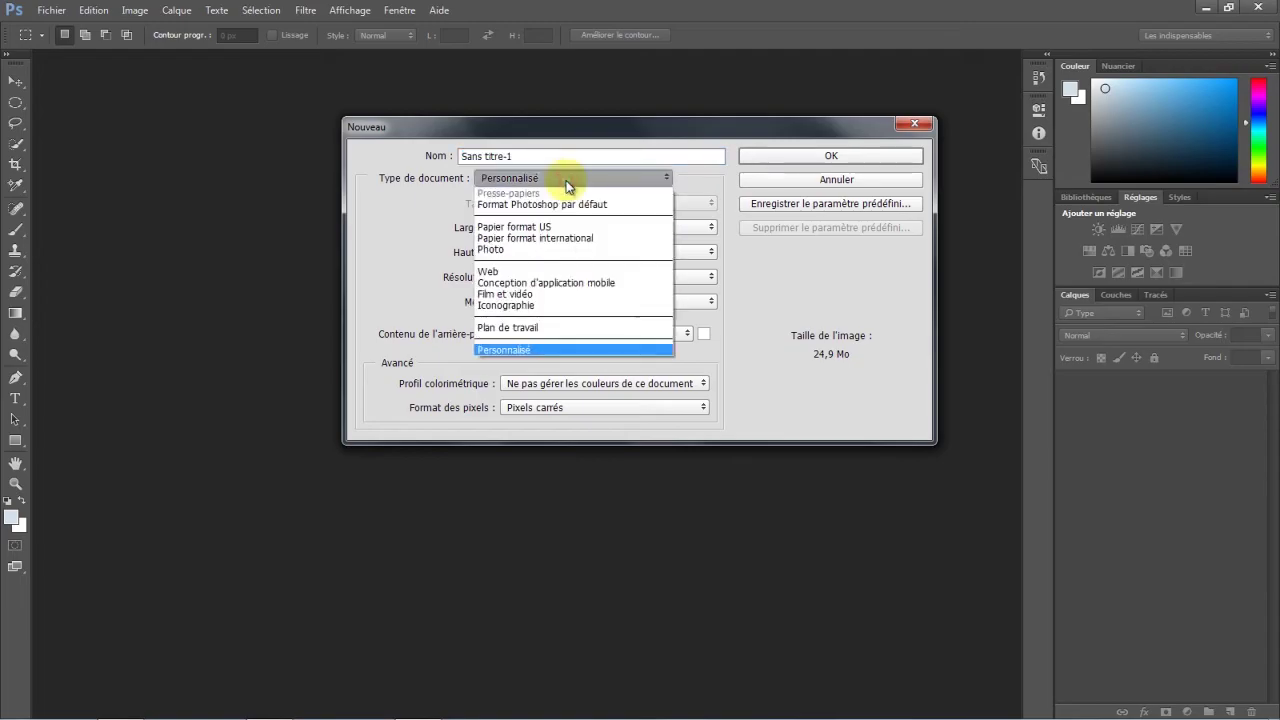
pyautogui.click(518, 239)
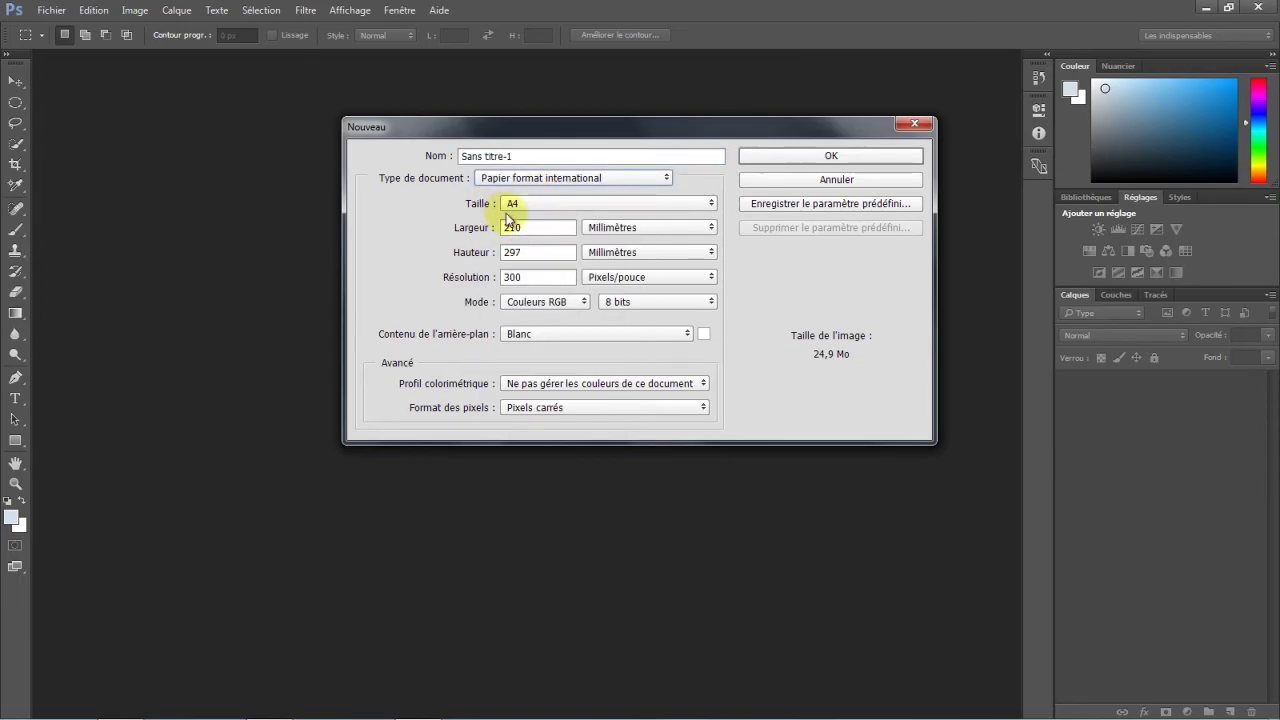
pyautogui.click(612, 229)
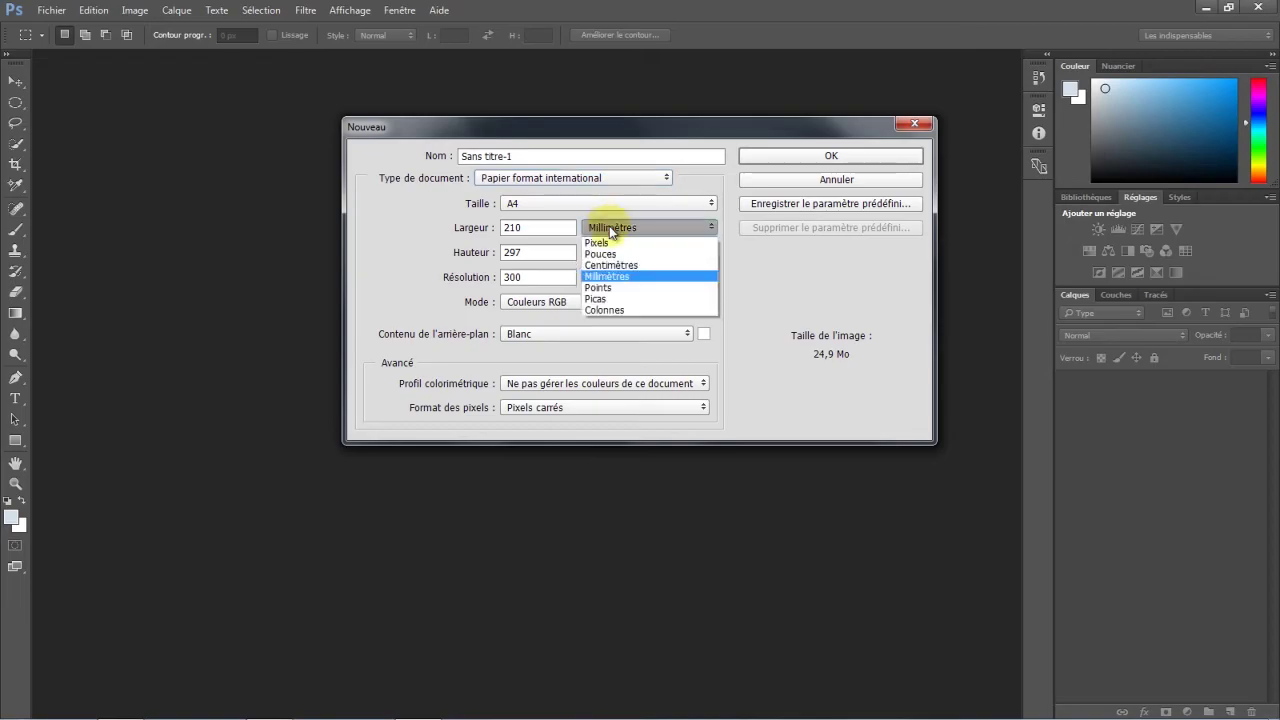
pyautogui.click(605, 265)
pyautogui.doubleClick(512, 228)
pyautogui.doubleClick(531, 252)
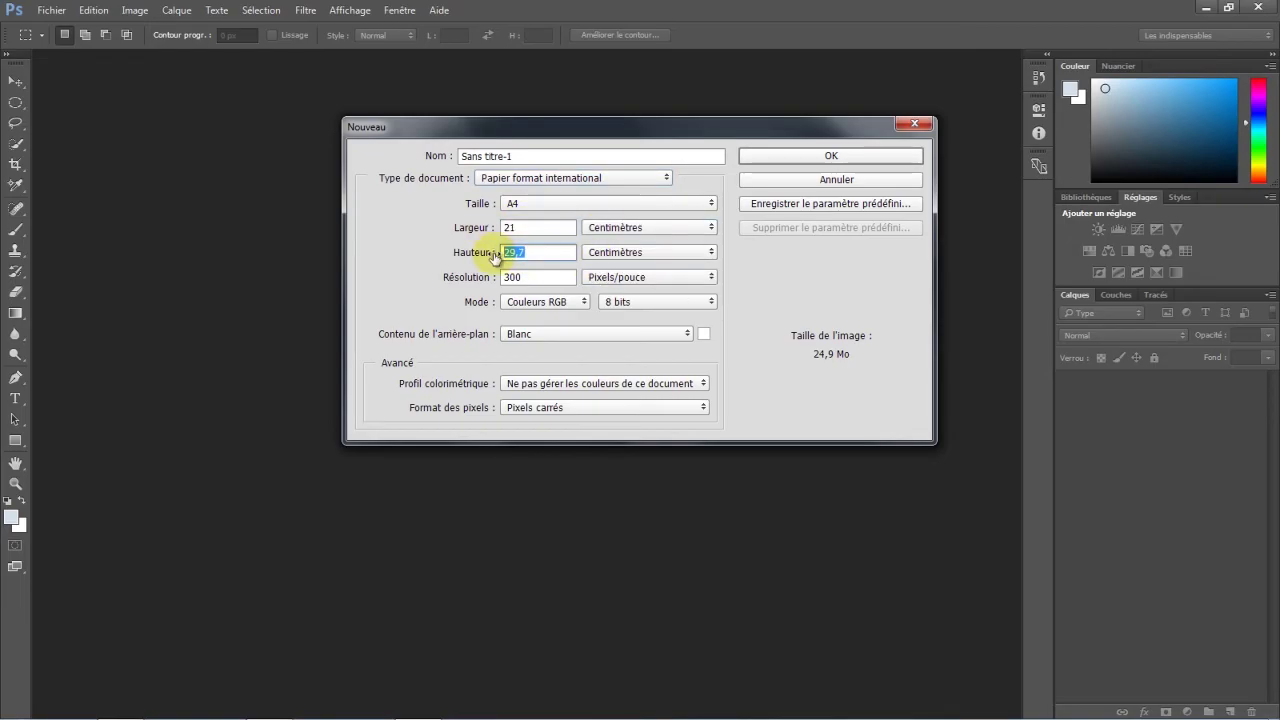
pyautogui.moveTo(544, 277); pyautogui.dragTo(497, 278)
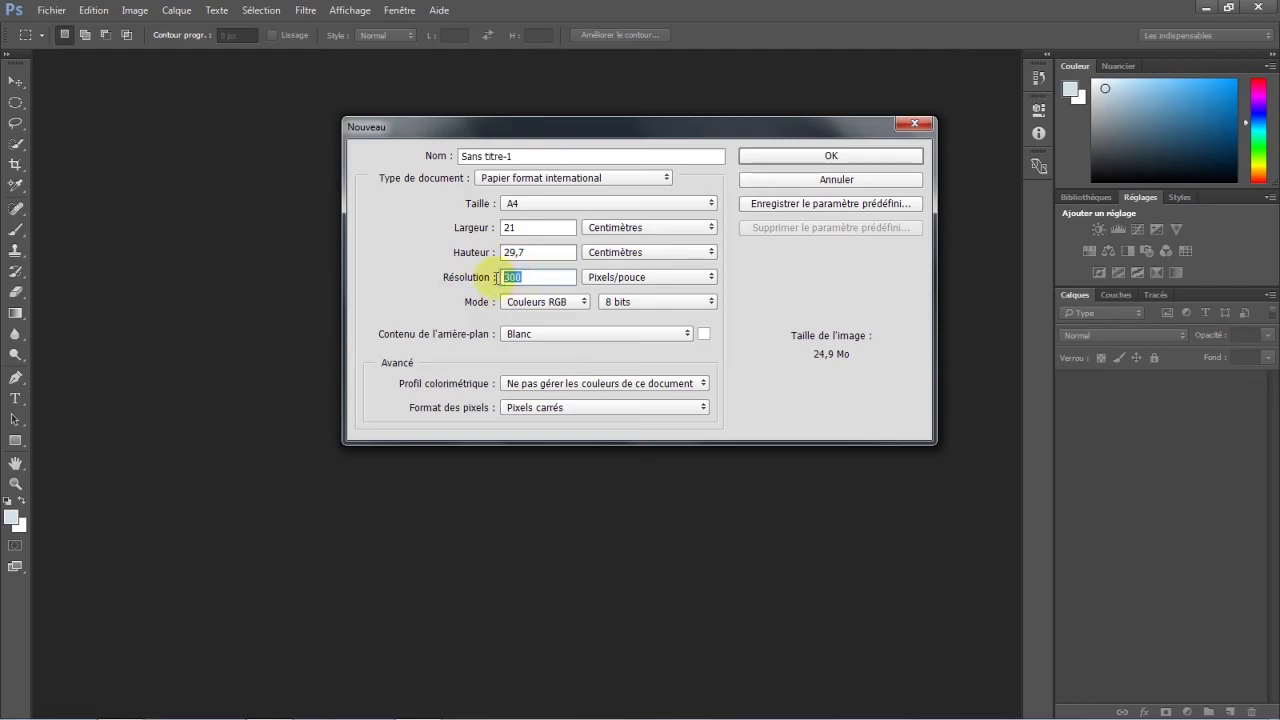
pyautogui.click(552, 277)
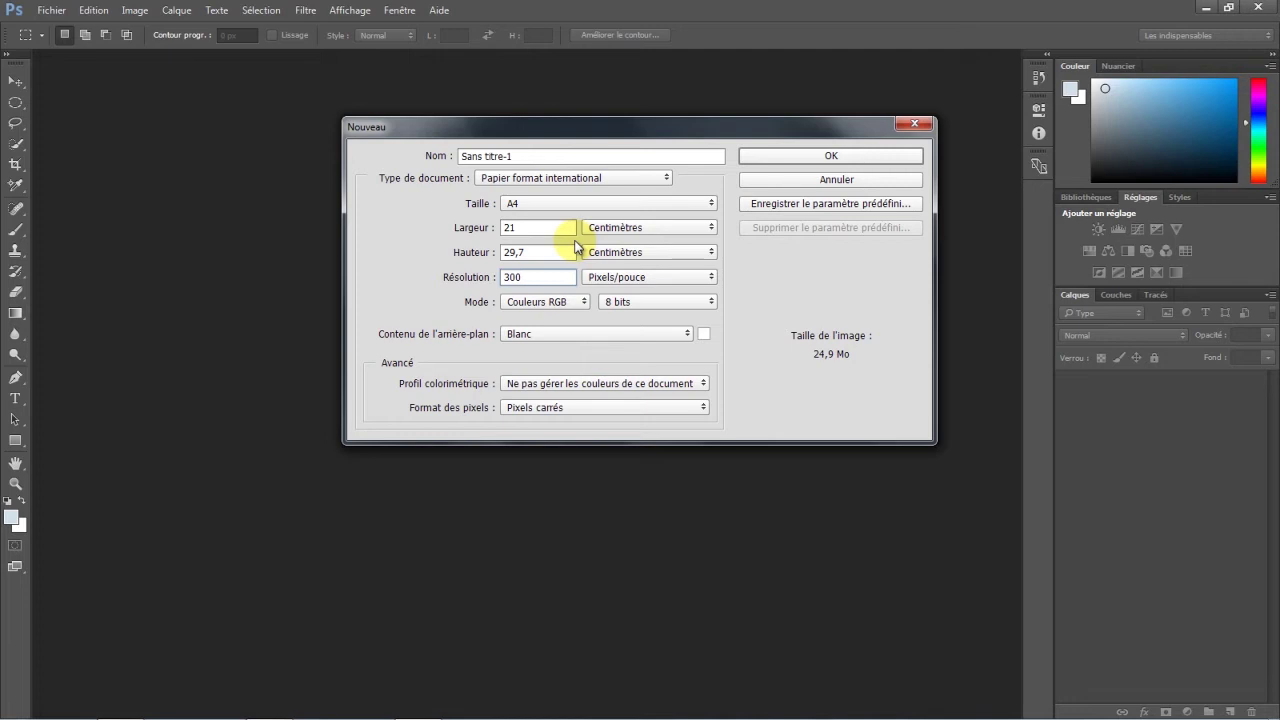
# Step: Set the background to teal #0e7b9a and create the document
pyautogui.click(704, 334)
pyautogui.moveTo(856, 362)
pyautogui.mouseDown()
pyautogui.moveTo(855, 376)
pyautogui.moveTo(856, 357)
pyautogui.moveTo(789, 345)
pyautogui.moveTo(816, 343)
pyautogui.mouseUp()
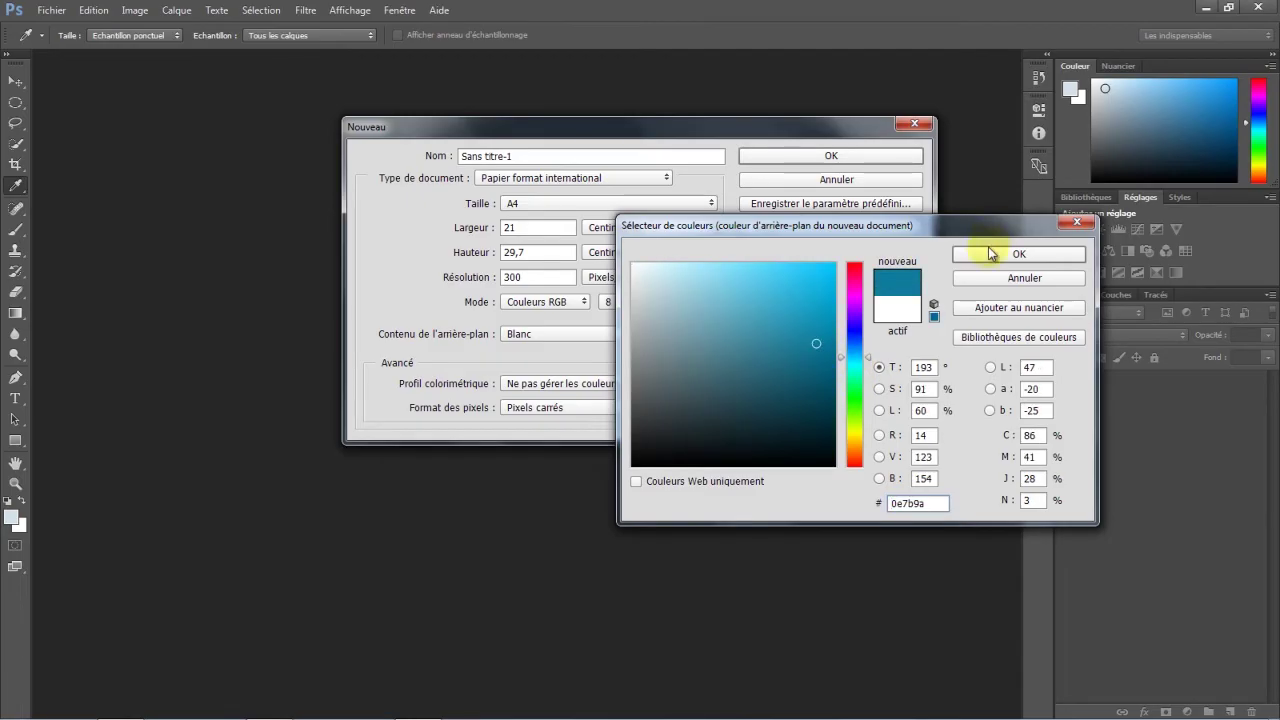
pyautogui.click(989, 253)
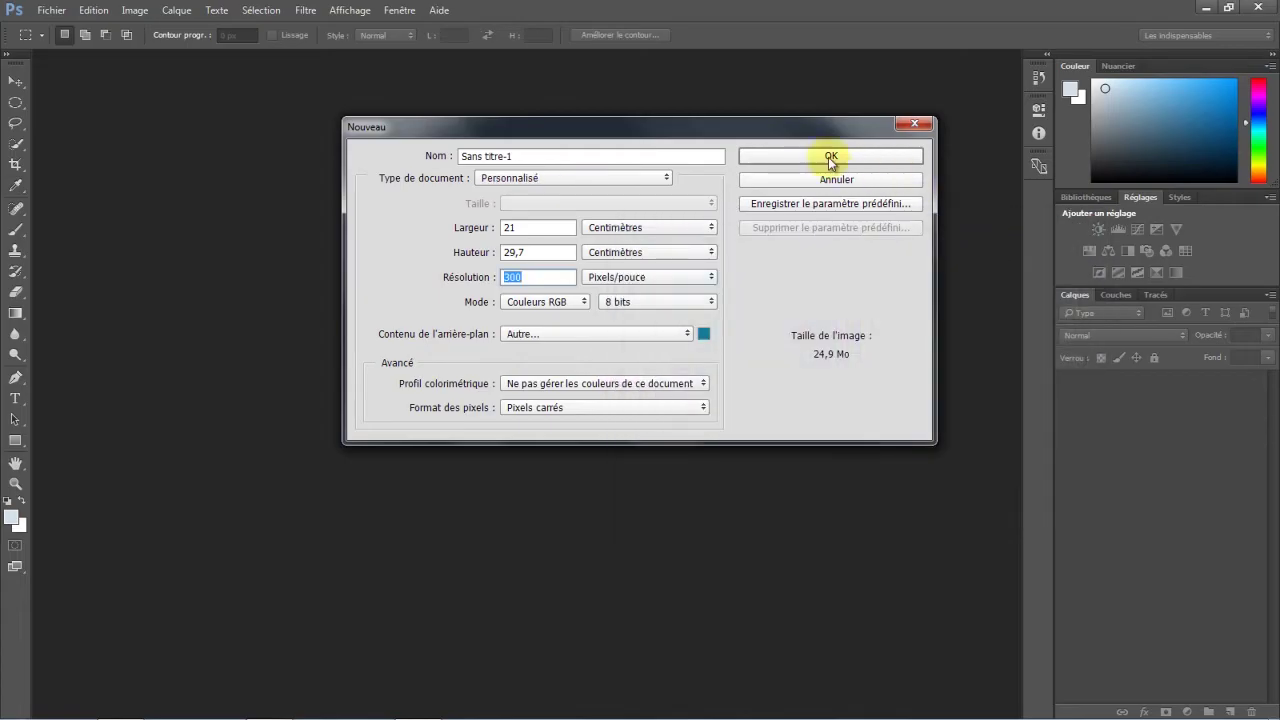
pyautogui.click(829, 157)
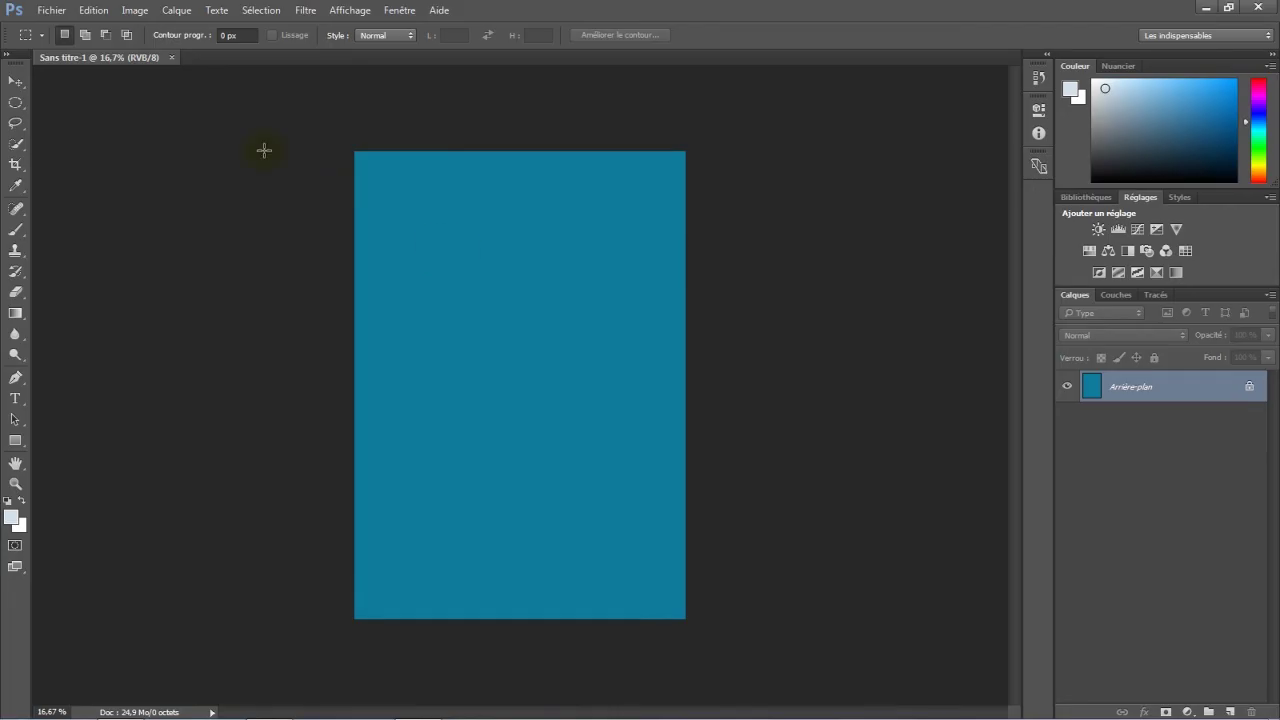
# Step: Draw a 14,48 × 14,48 cm circular selection in the upper half of the page
pyautogui.click(17, 106)
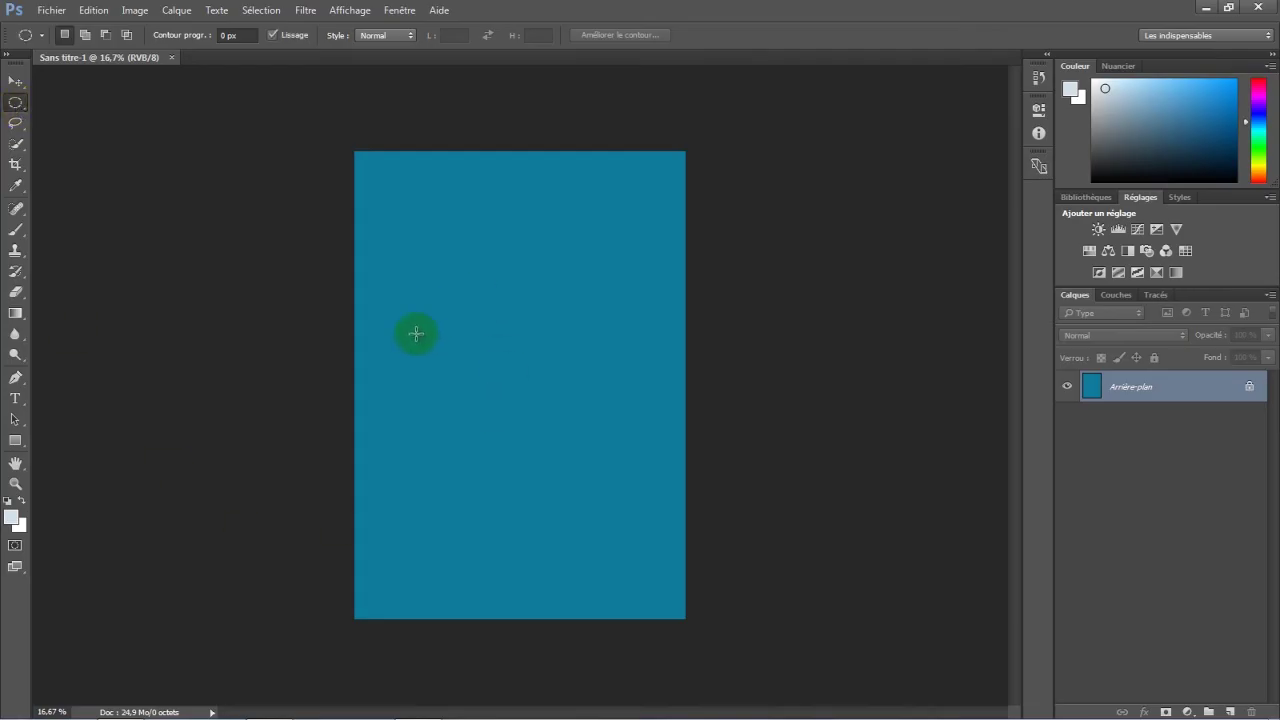
pyautogui.scroll(1, 417, 343)
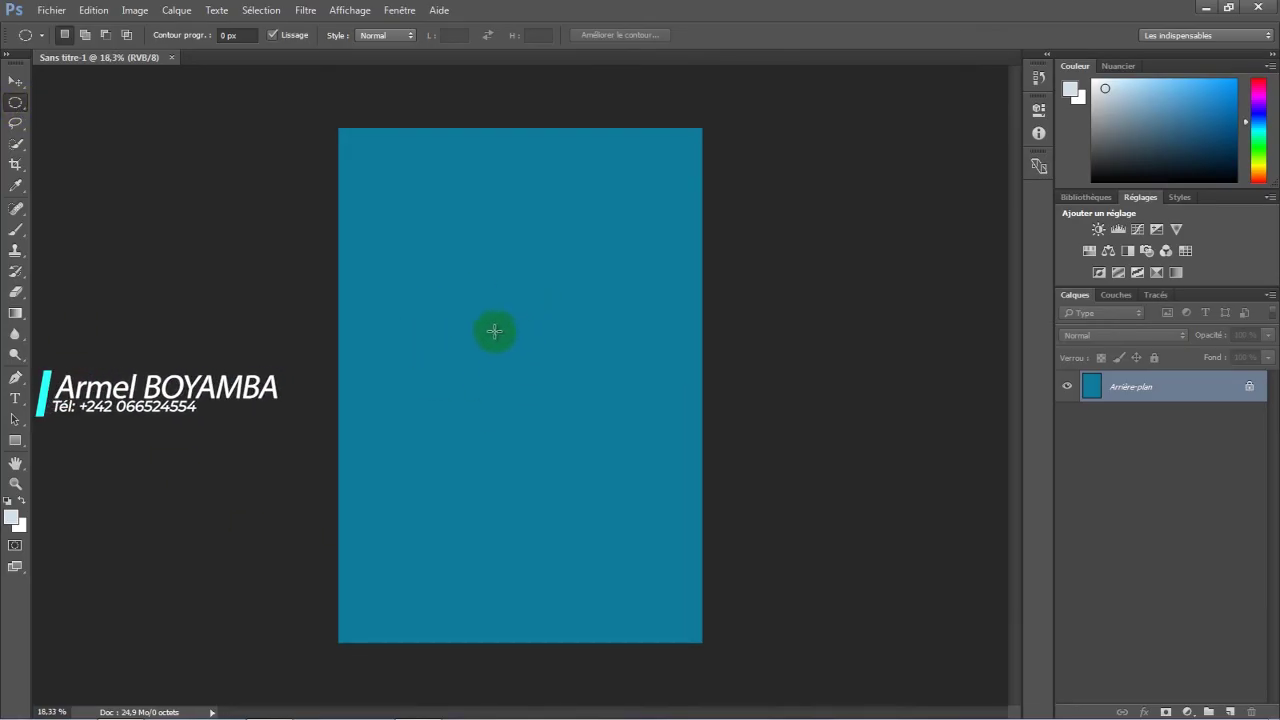
pyautogui.moveTo(492, 330); pyautogui.dragTo(647, 467)
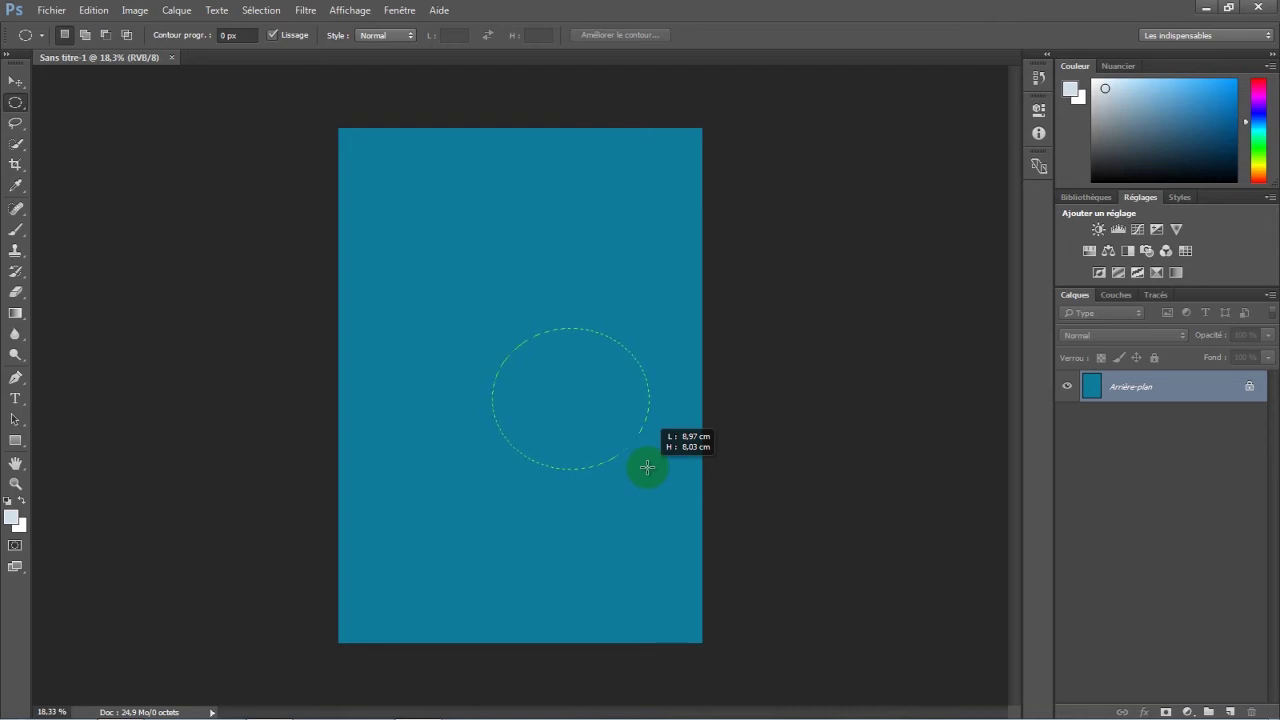
pyautogui.press('alt')
pyautogui.press('shift')
pyautogui.moveTo(647, 467)
pyautogui.mouseDown()
pyautogui.moveTo(628, 436)
pyautogui.moveTo(648, 454)
pyautogui.mouseUp()
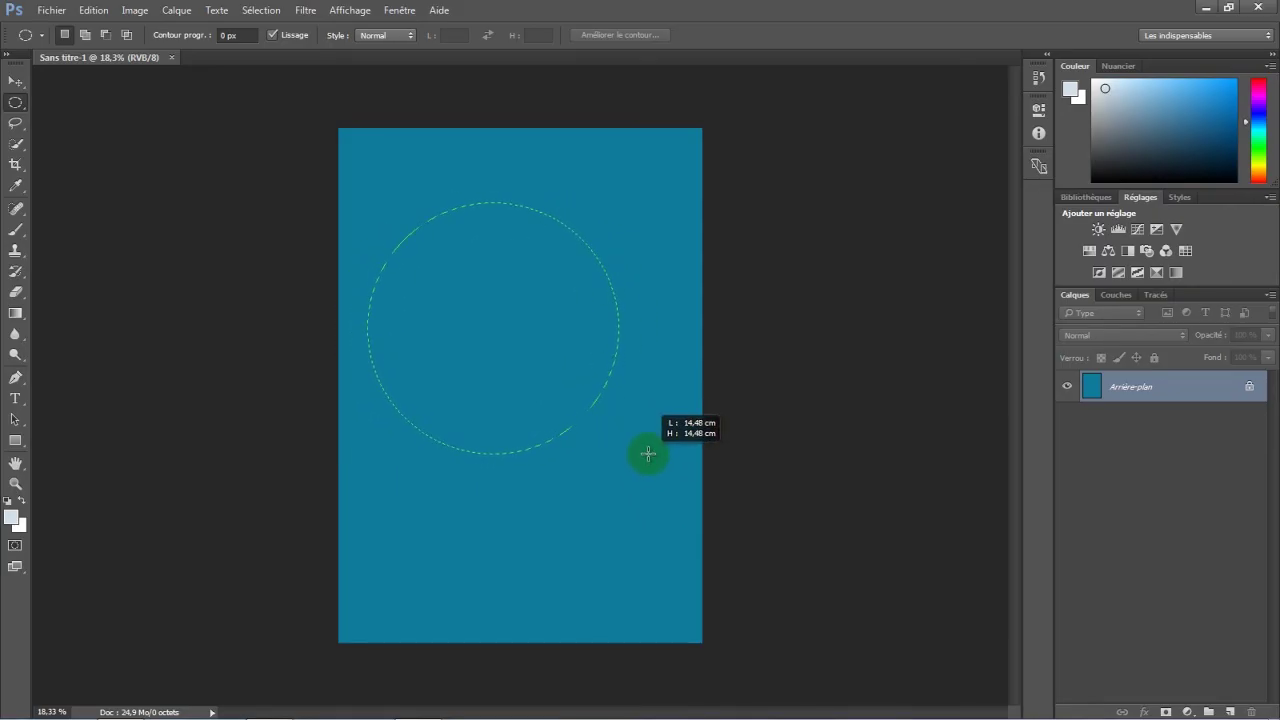
pyautogui.moveTo(648, 454); pyautogui.dragTo(647, 454)
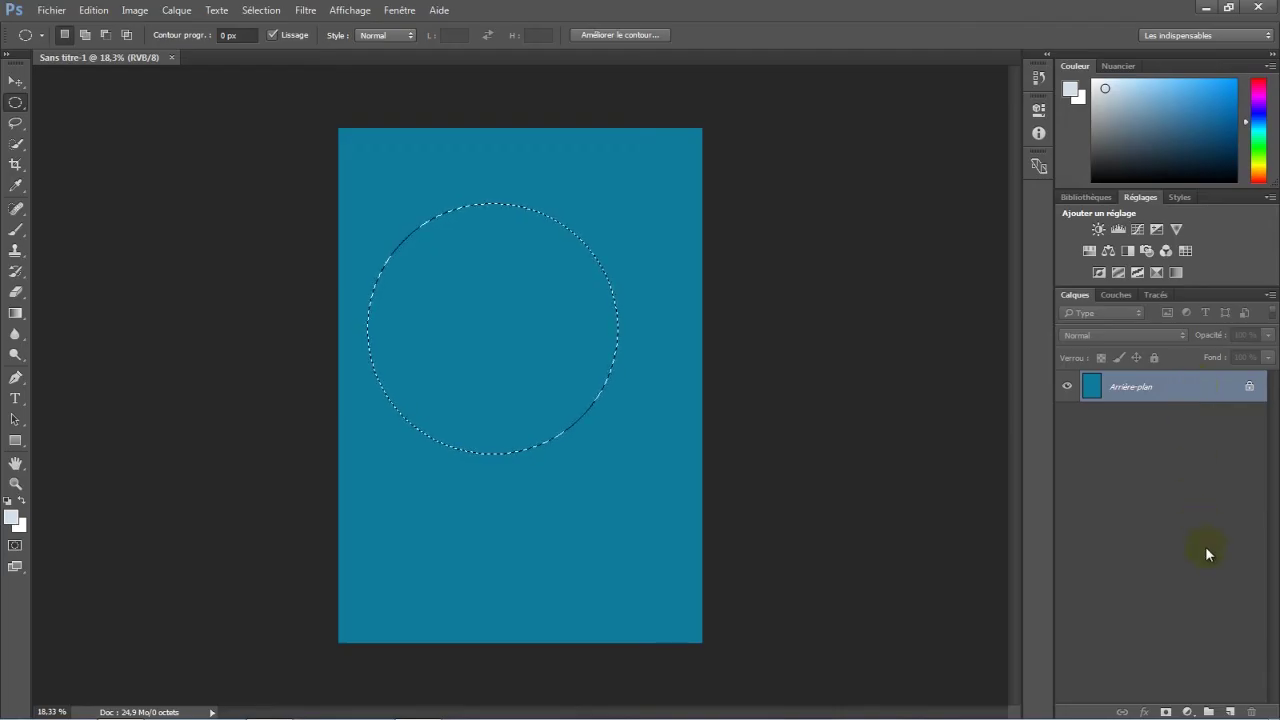
# Step: Add a new layer, Calque 1, above the teal background
pyautogui.click(1230, 711)
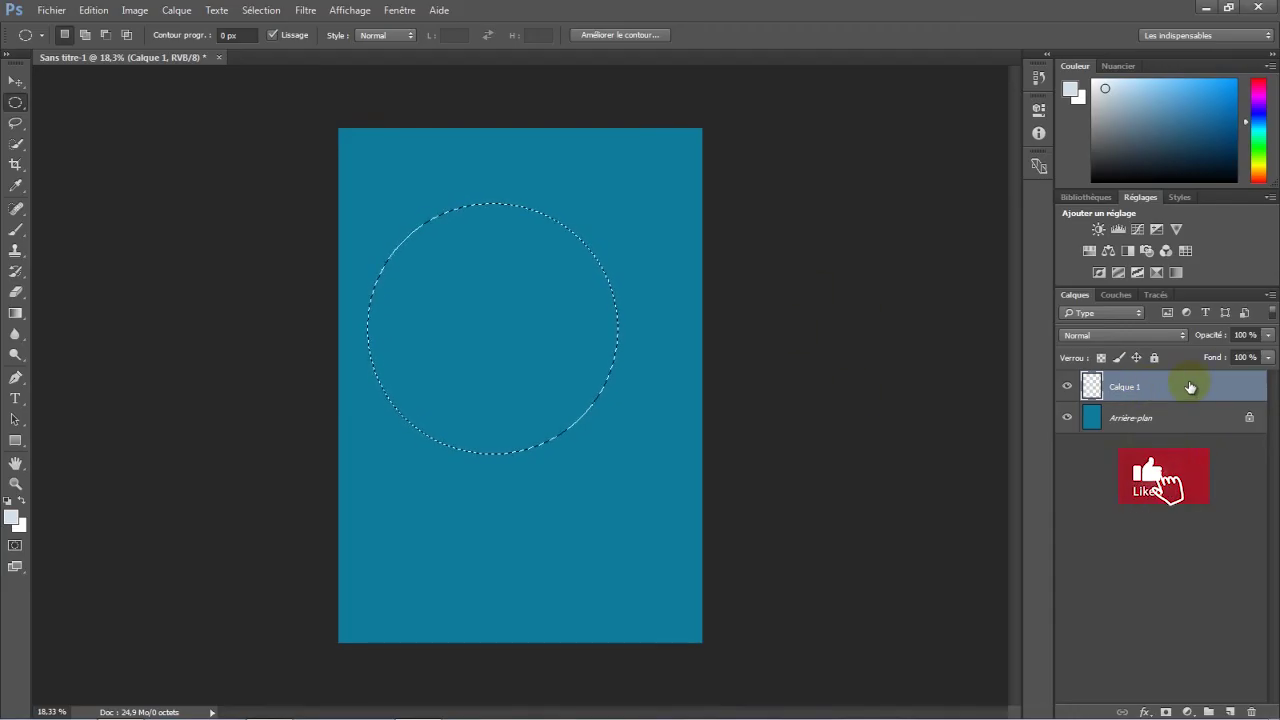
pyautogui.rightClick(485, 317)
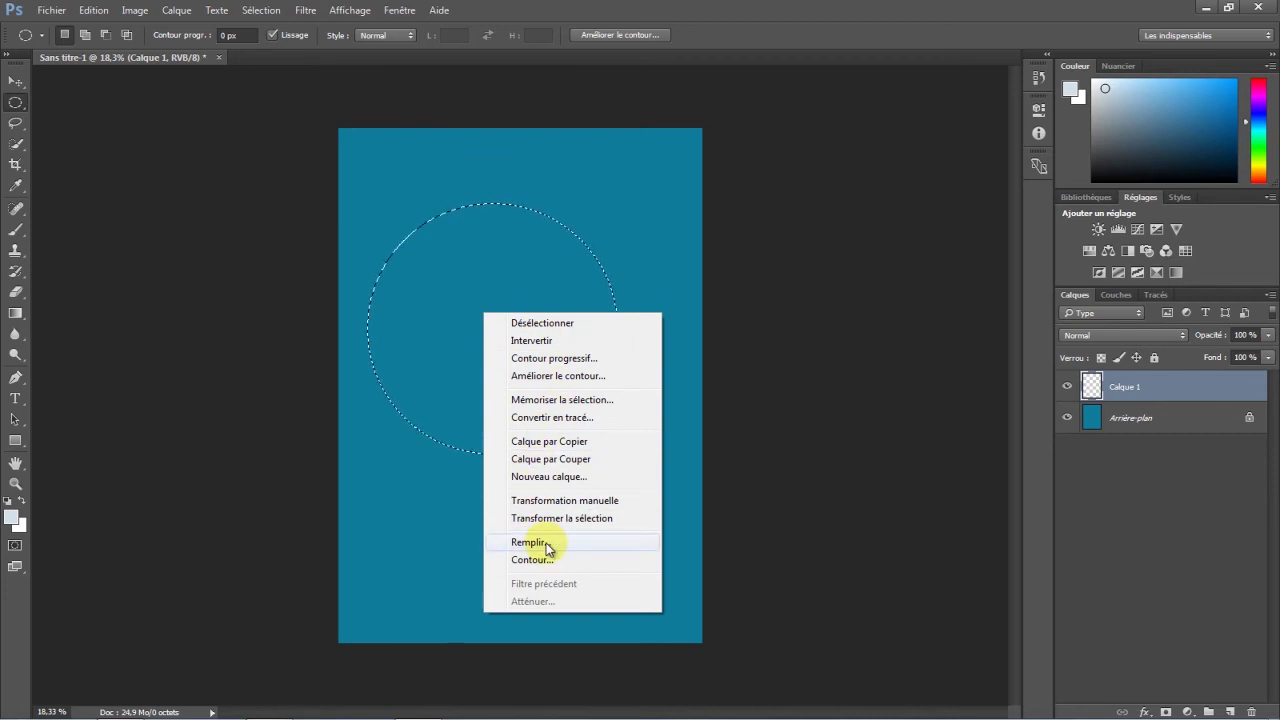
pyautogui.click(92, 10)
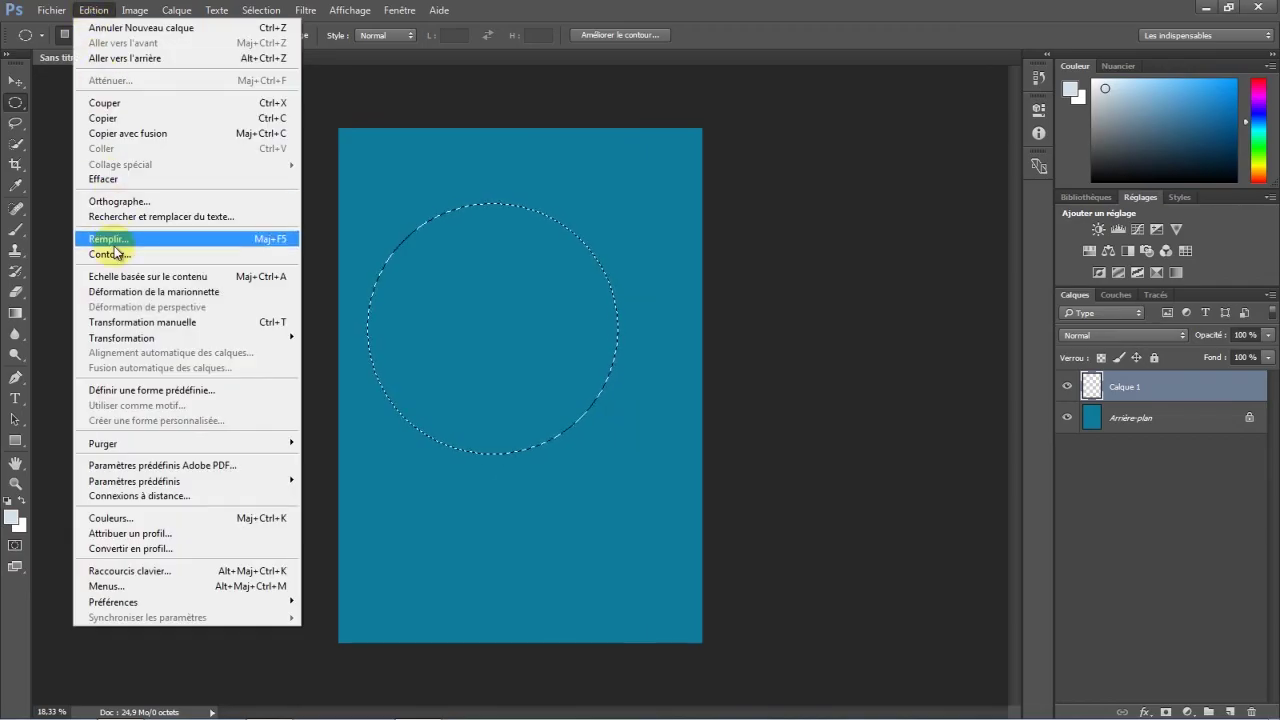
pyautogui.click(486, 314)
pyautogui.rightClick(480, 308)
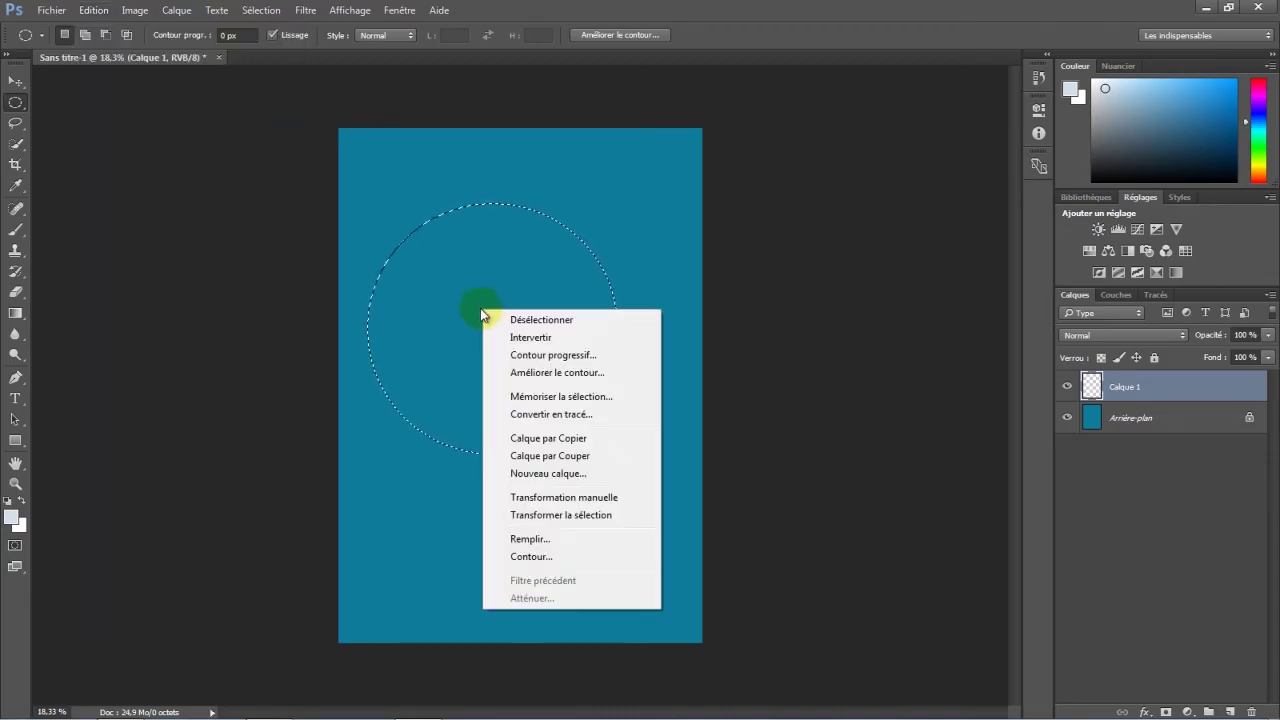
# Step: Fill the circular selection with the near-white colour fdfbfb
pyautogui.click(547, 540)
pyautogui.moveTo(631, 162); pyautogui.dragTo(738, 149)
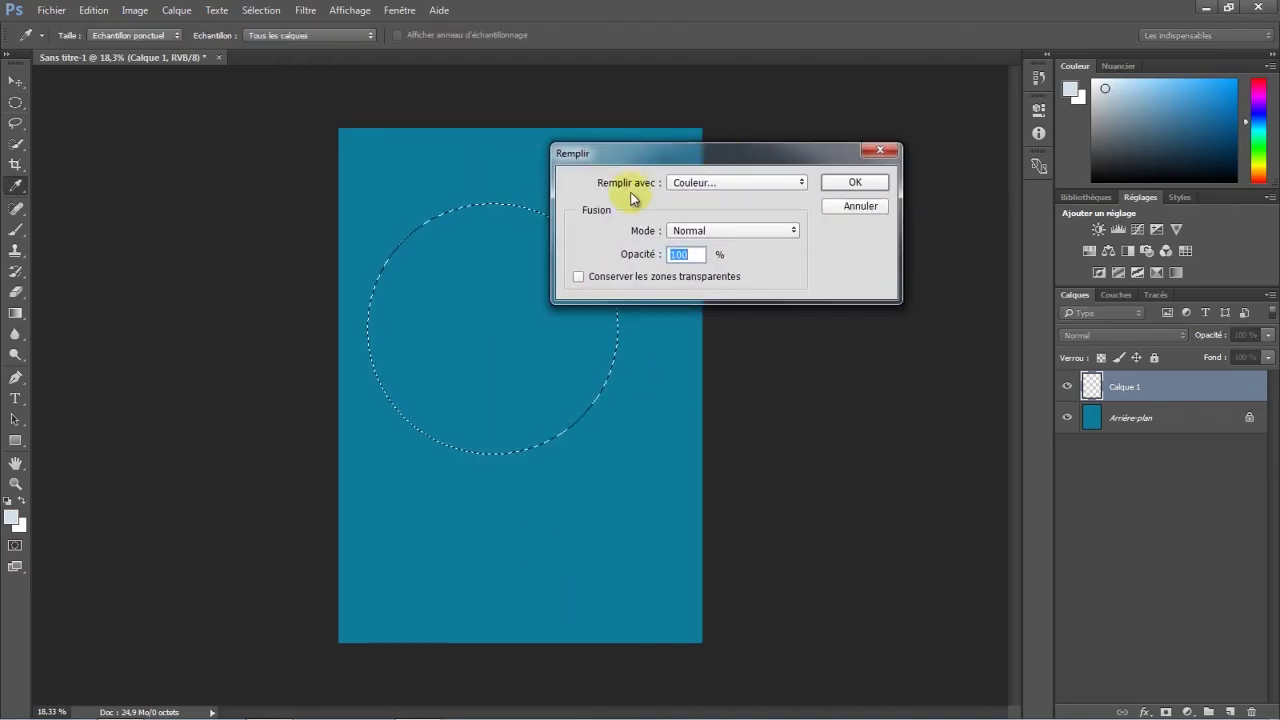
pyautogui.click(732, 181)
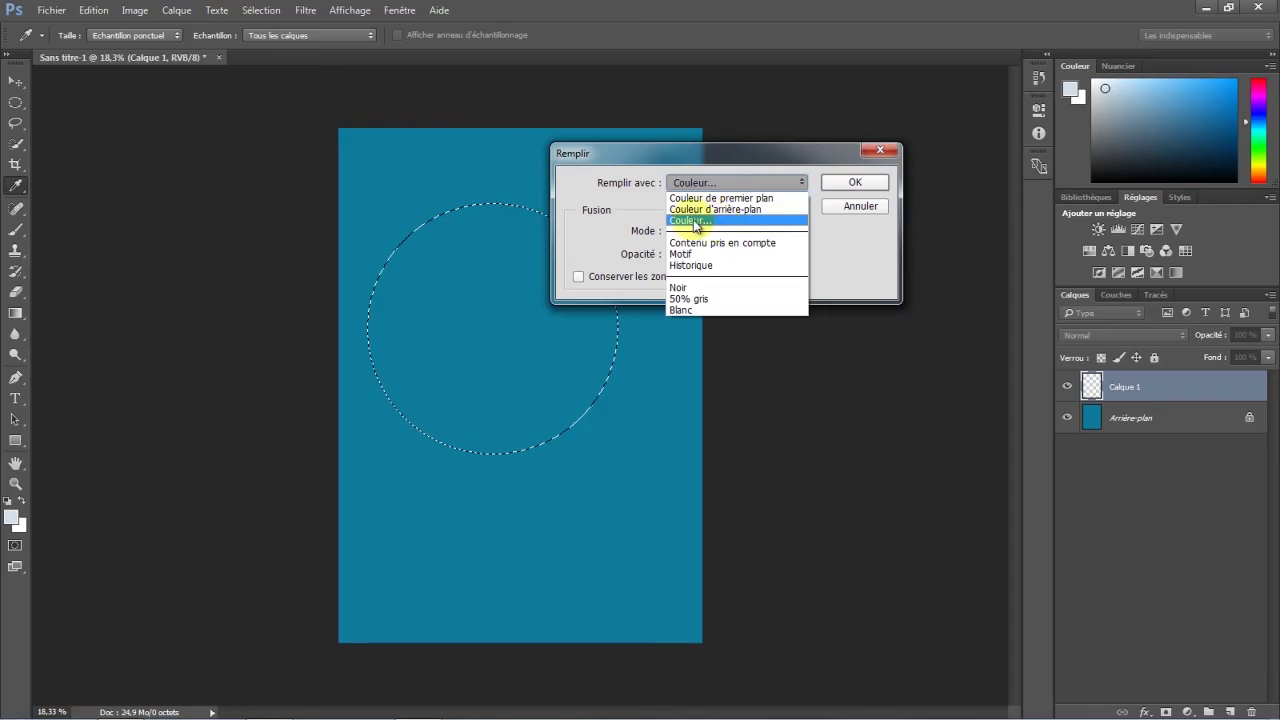
pyautogui.click(695, 220)
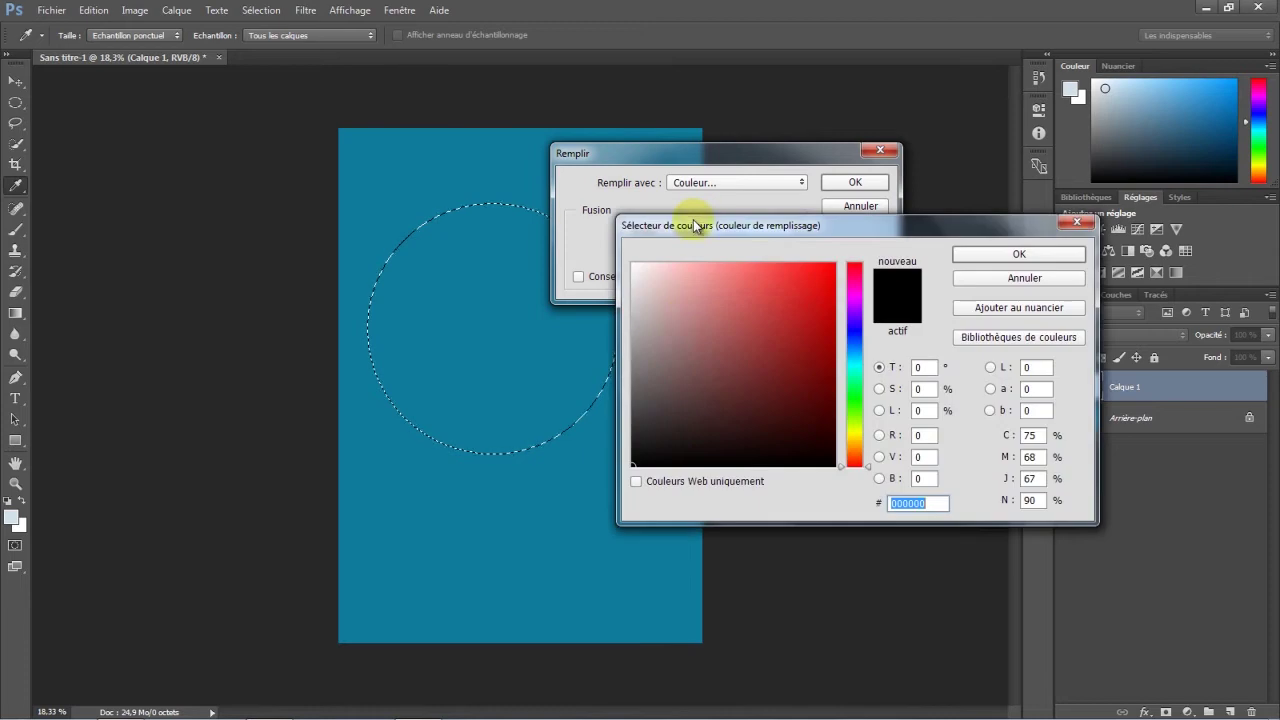
pyautogui.moveTo(666, 307); pyautogui.dragTo(634, 265)
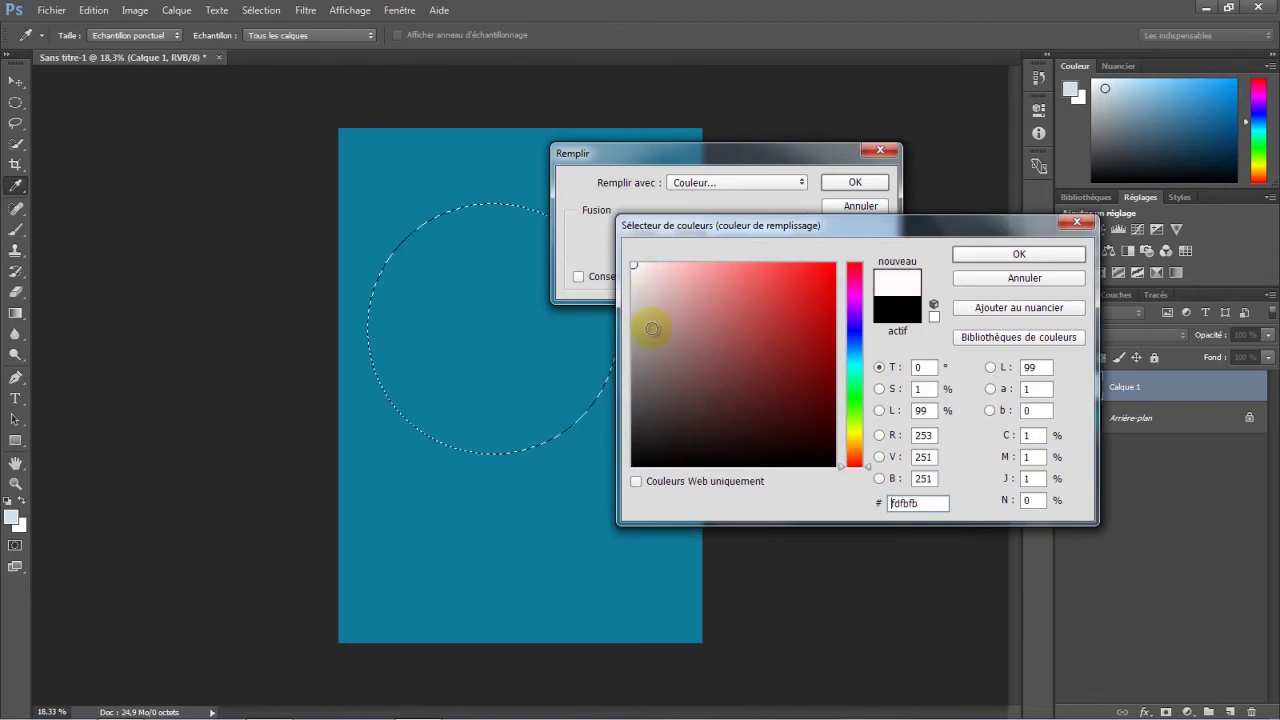
pyautogui.click(975, 254)
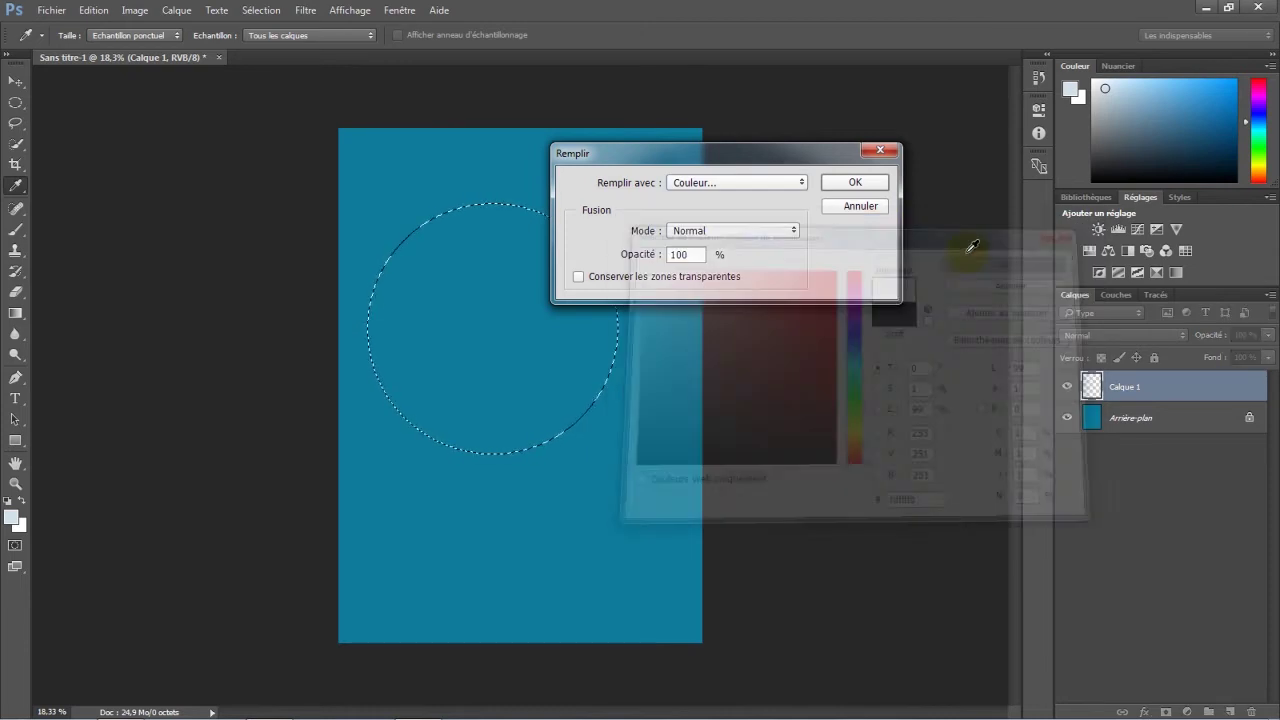
pyautogui.click(855, 182)
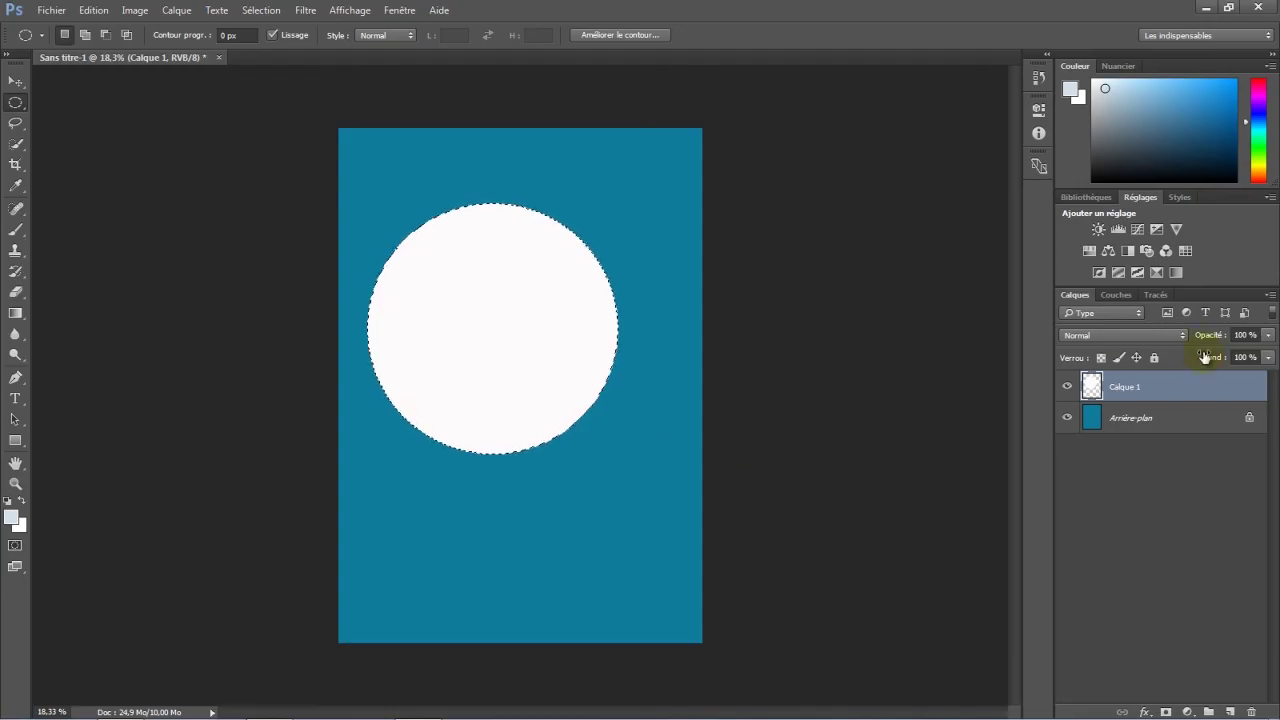
# Step: Contract the circular selection inward by 40 pixels
pyautogui.moveTo(1200, 390)
pyautogui.mouseDown()
pyautogui.moveTo(625, 354)
pyautogui.moveTo(531, 323)
pyautogui.mouseUp()
pyautogui.click(262, 11)
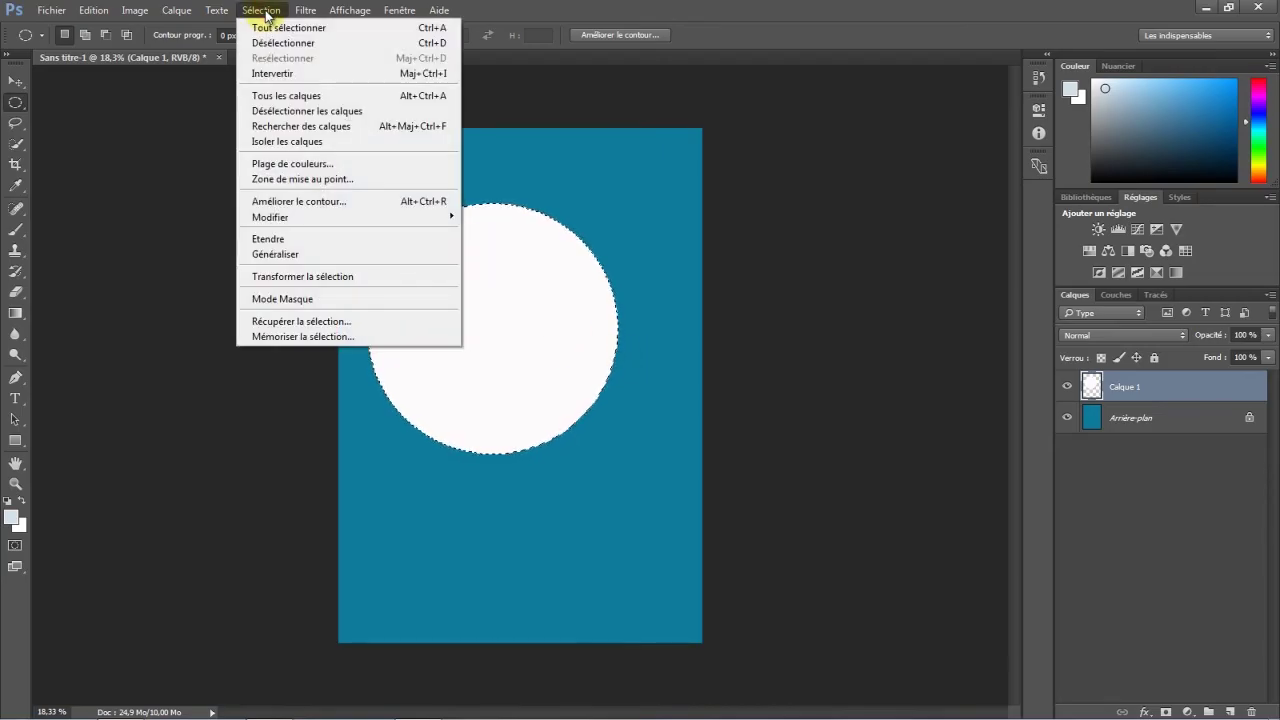
pyautogui.moveTo(300, 217)
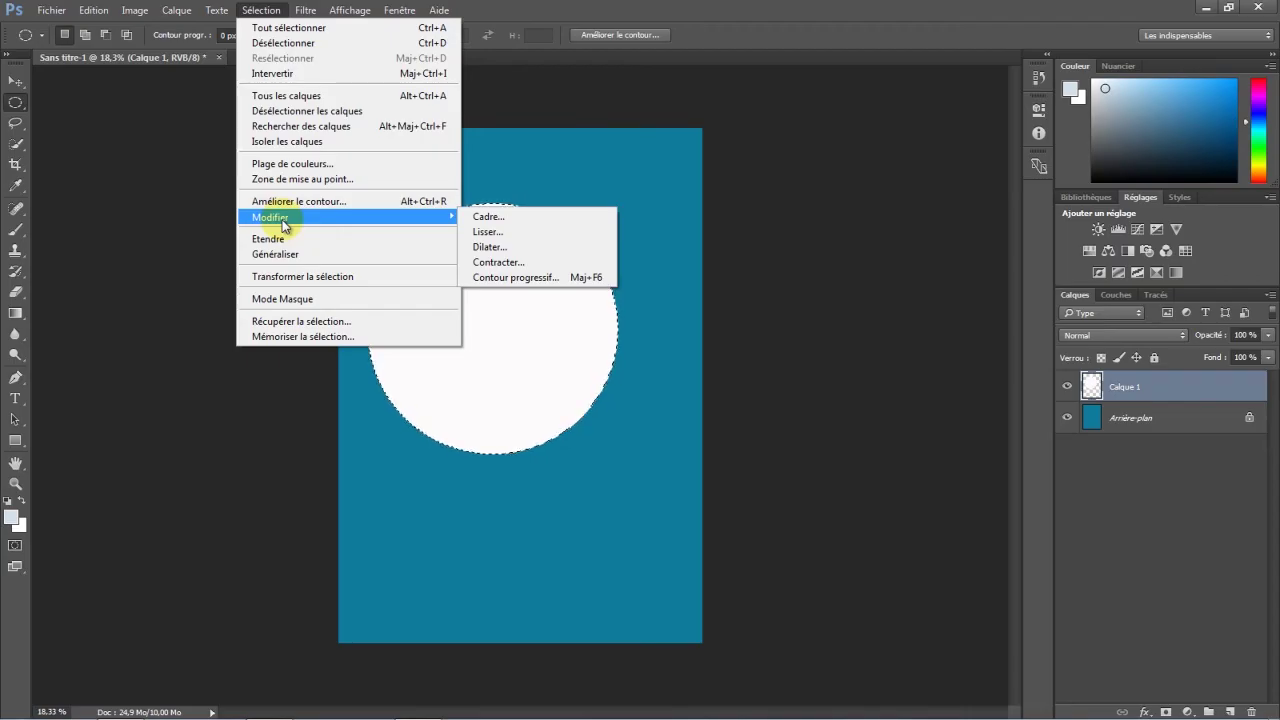
pyautogui.click(514, 264)
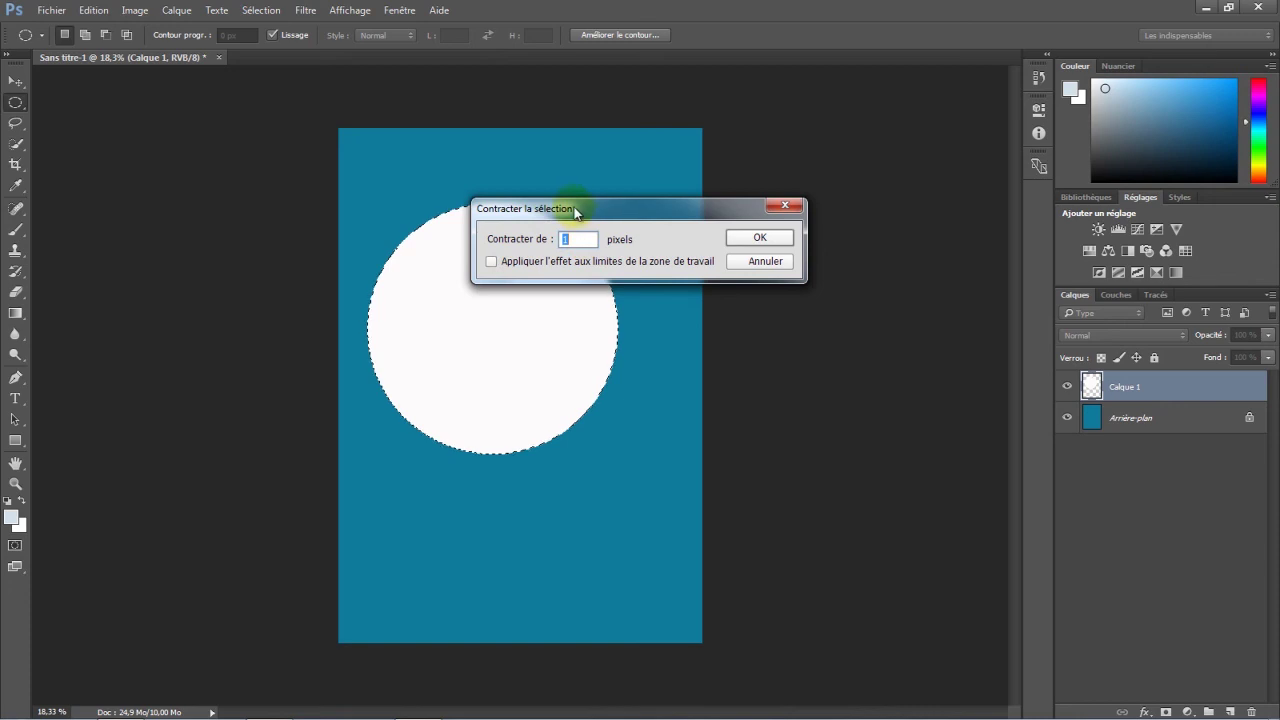
pyautogui.moveTo(574, 207); pyautogui.dragTo(645, 203)
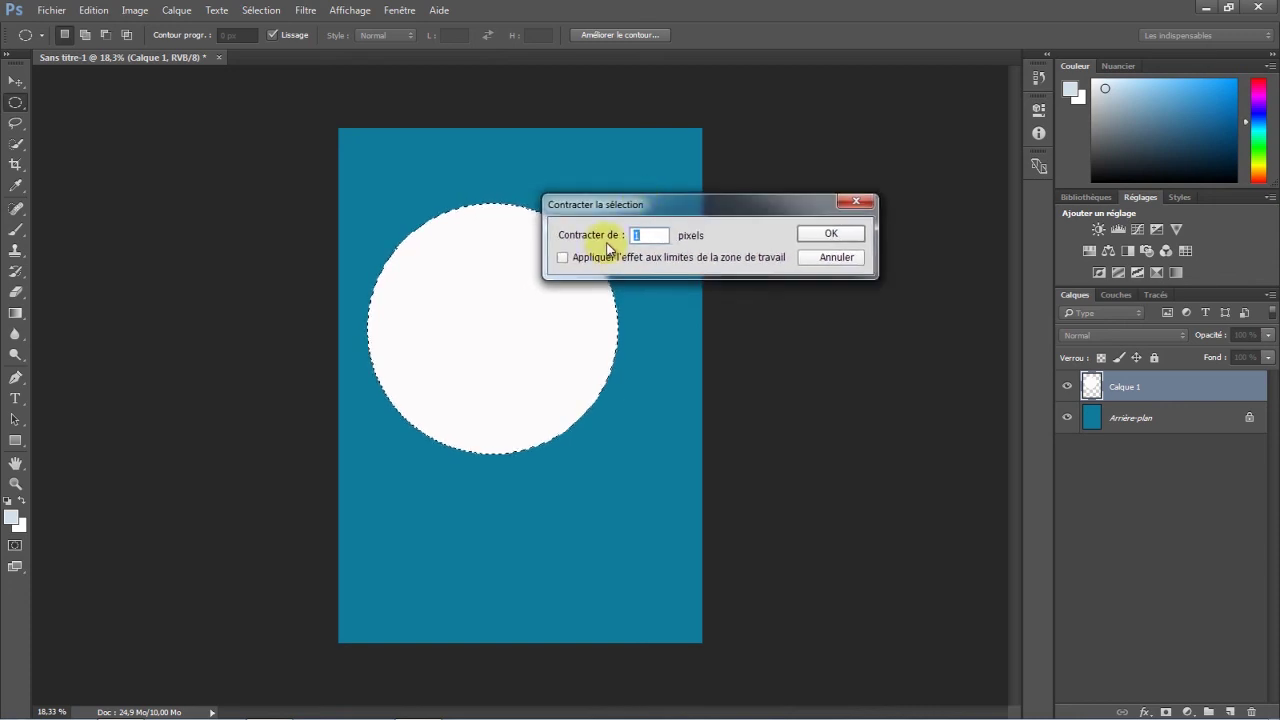
pyautogui.write('4')
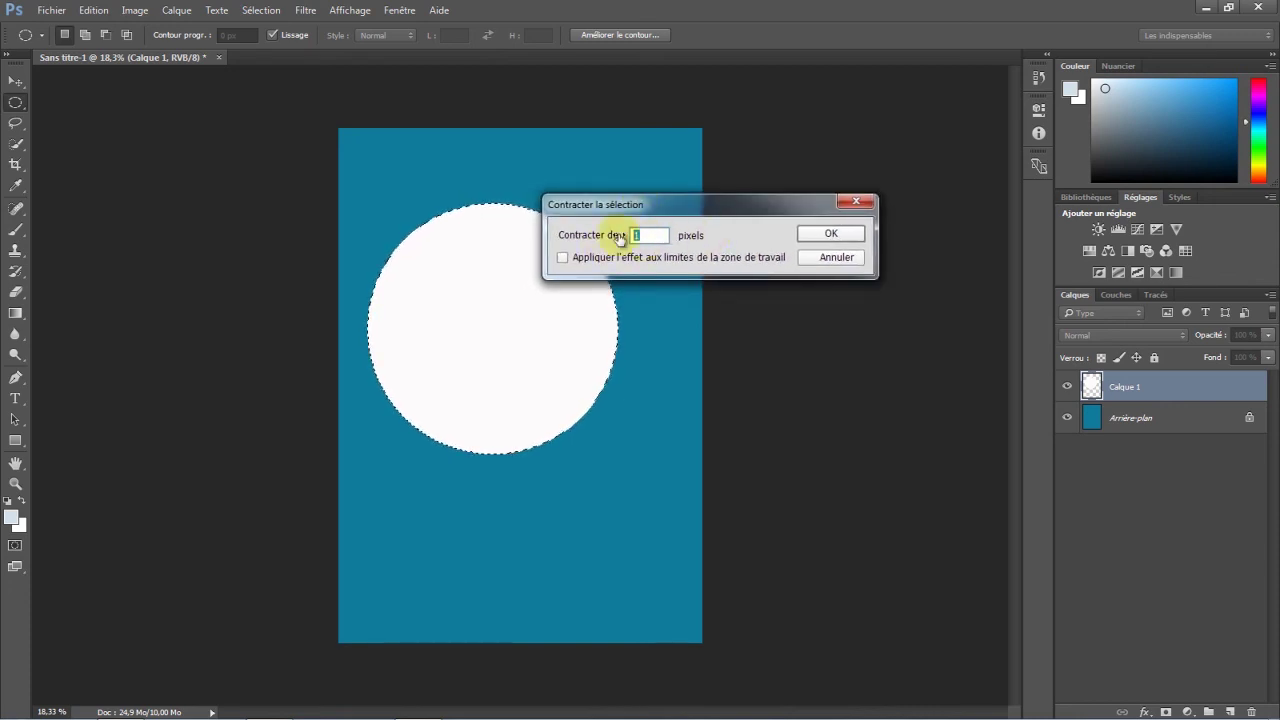
pyautogui.write('0')
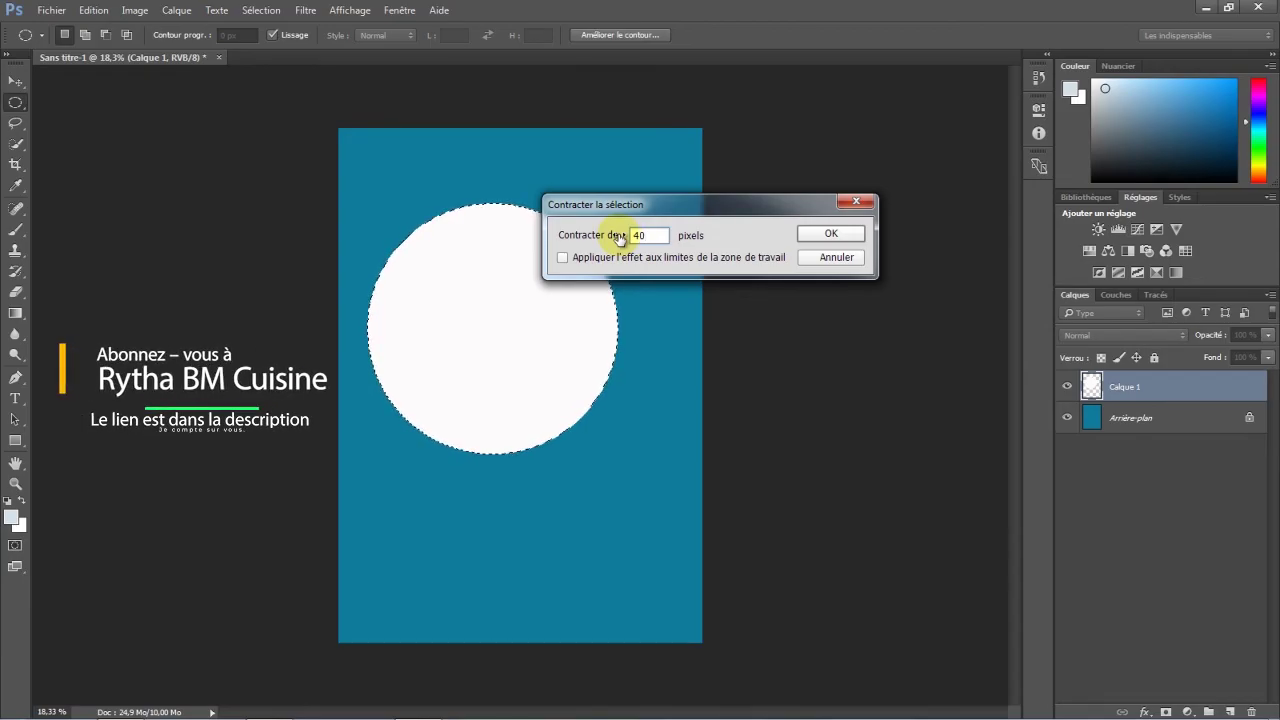
pyautogui.click(829, 236)
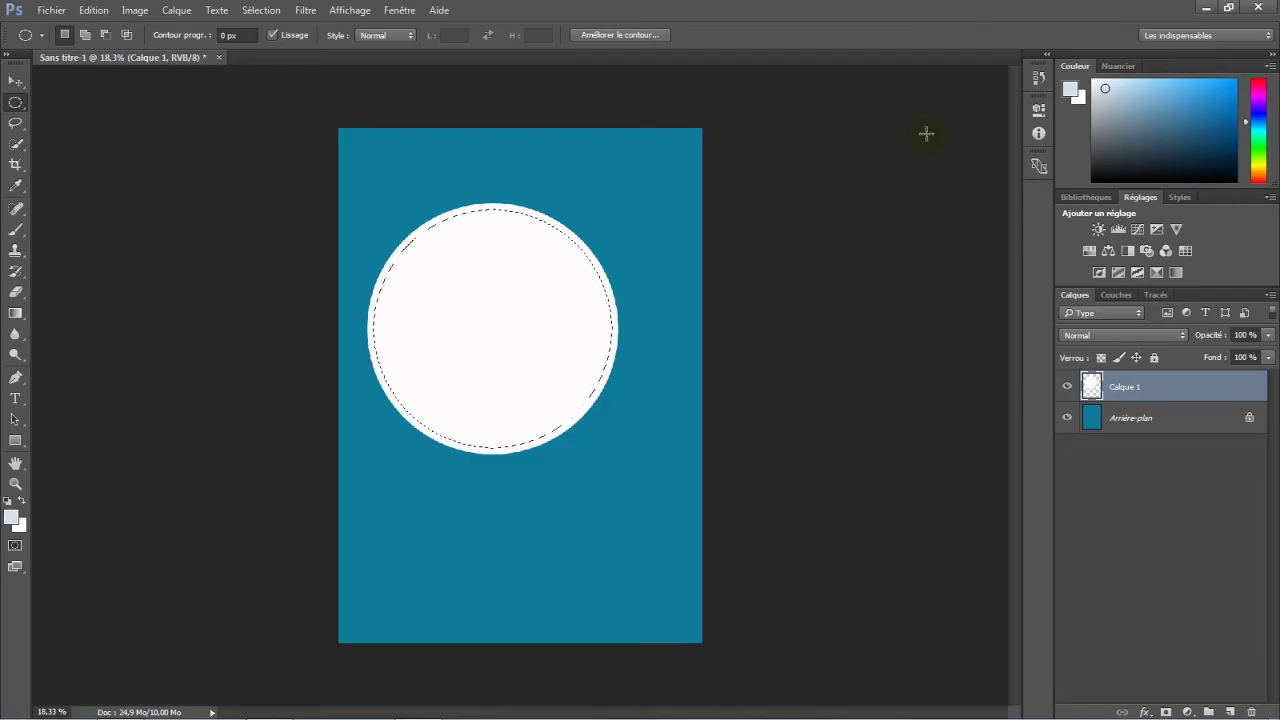
# Step: Revert to the Remplir history state, then contract the selection by 50 pixels instead
pyautogui.click(1039, 77)
pyautogui.click(944, 112)
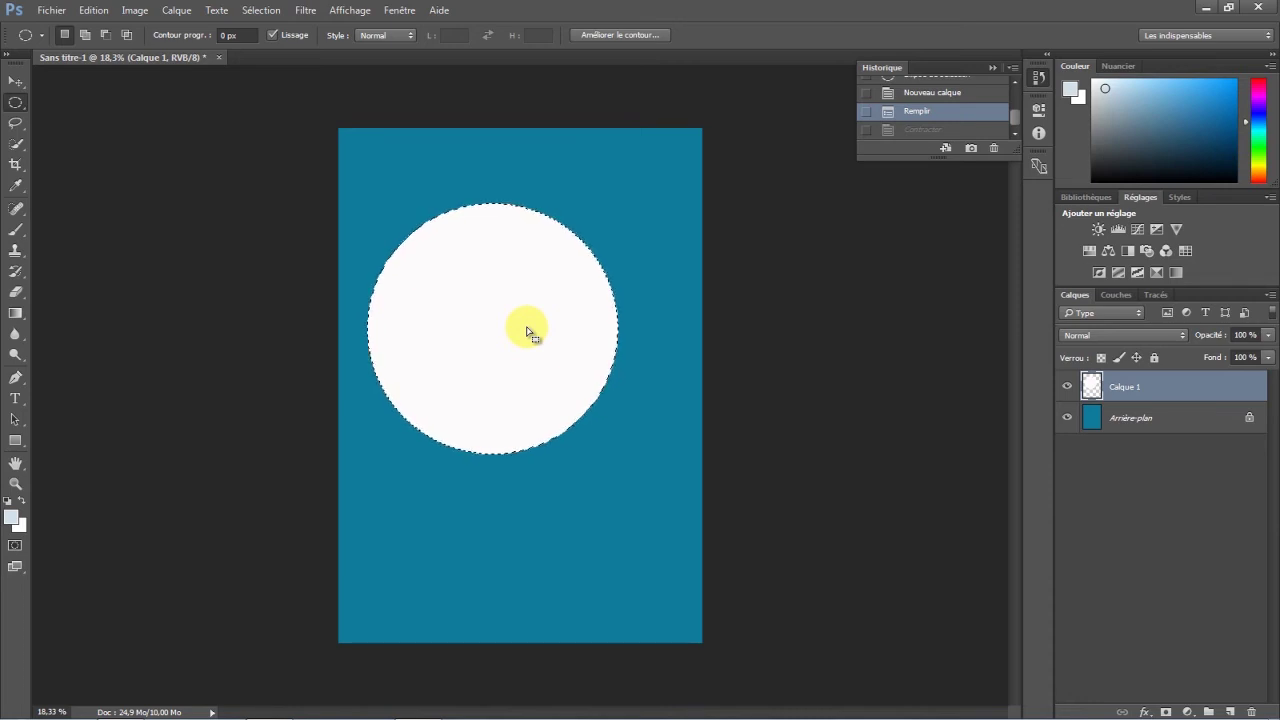
pyautogui.click(261, 10)
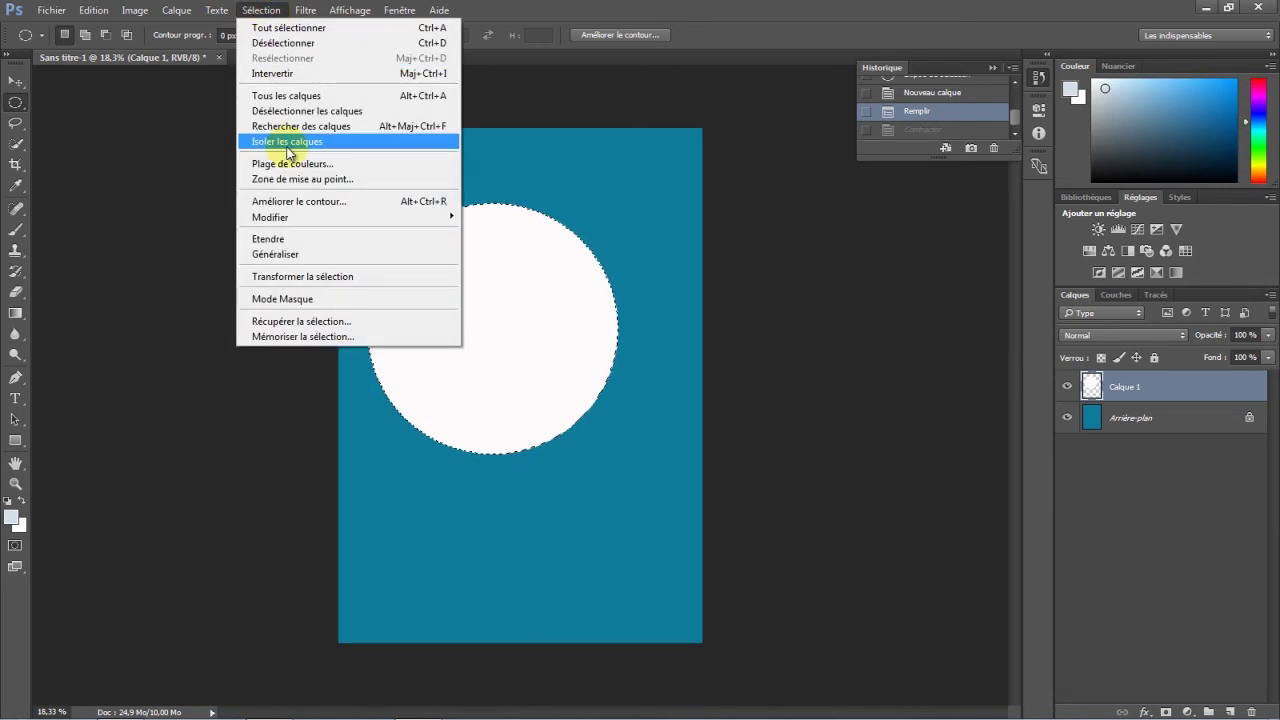
pyautogui.moveTo(300, 217)
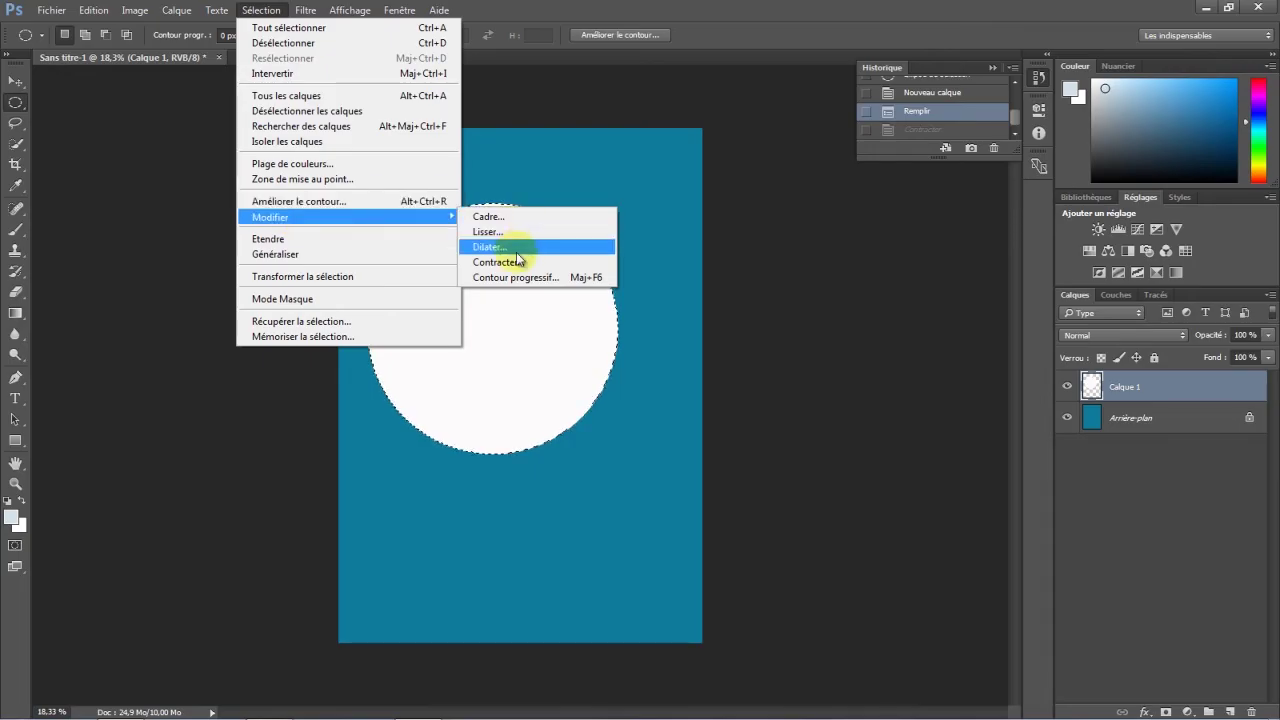
pyautogui.click(514, 261)
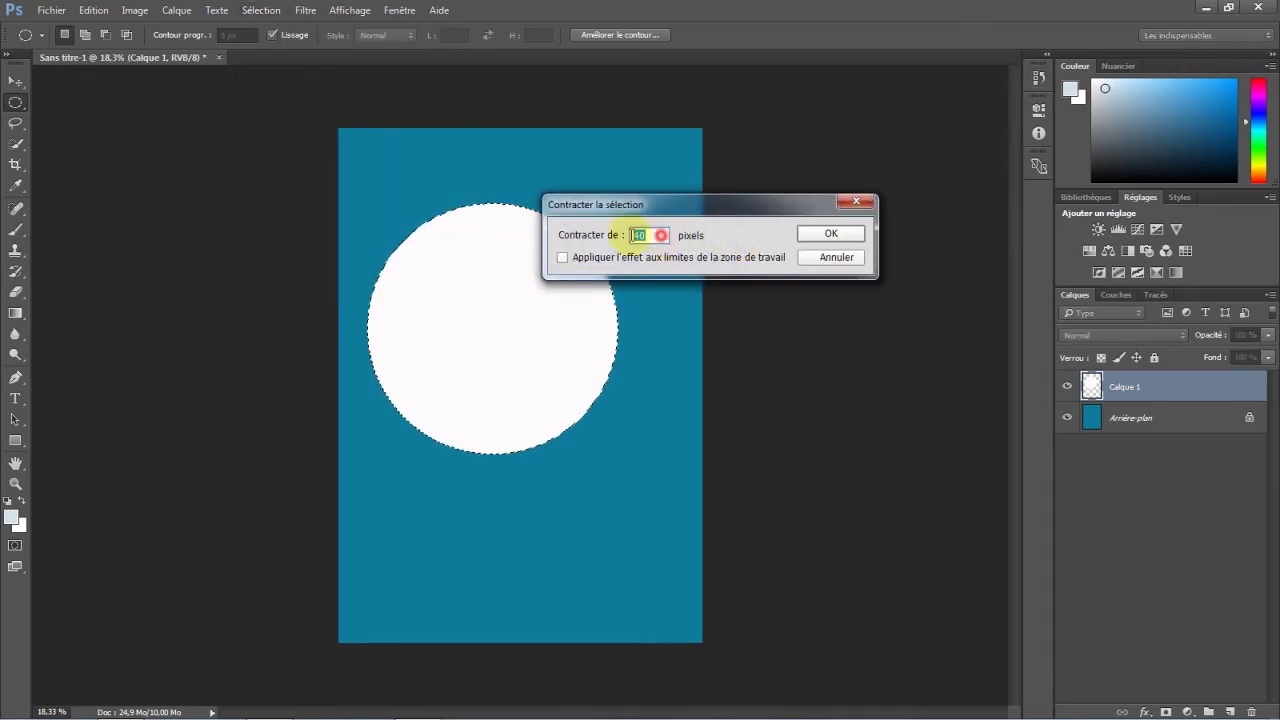
pyautogui.write('30')
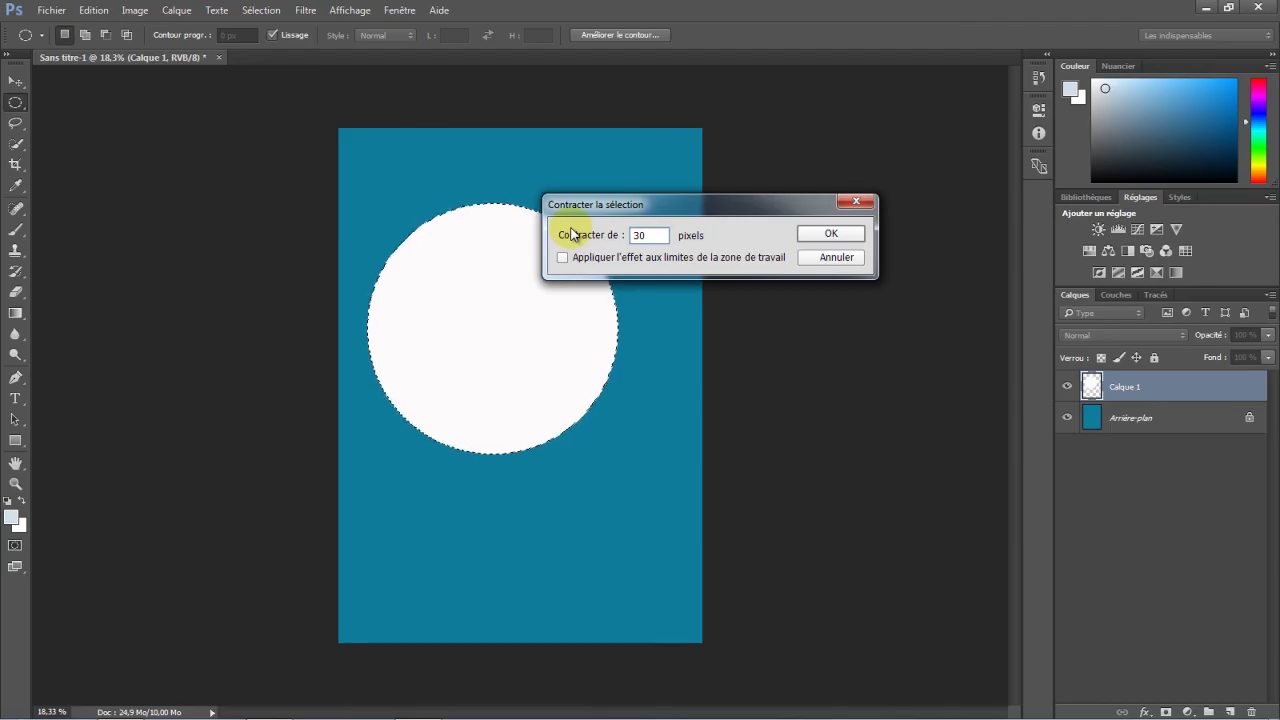
pyautogui.press('BackSpace')
pyautogui.press('BackSpace')
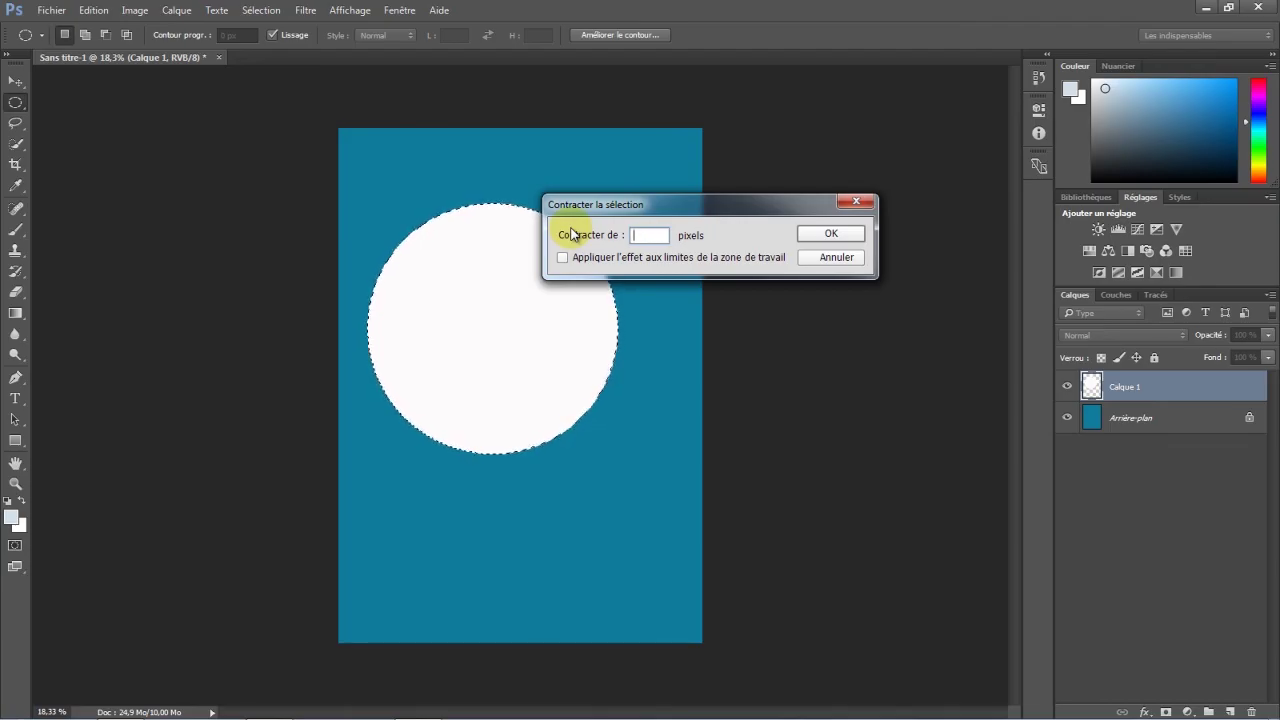
pyautogui.write('50')
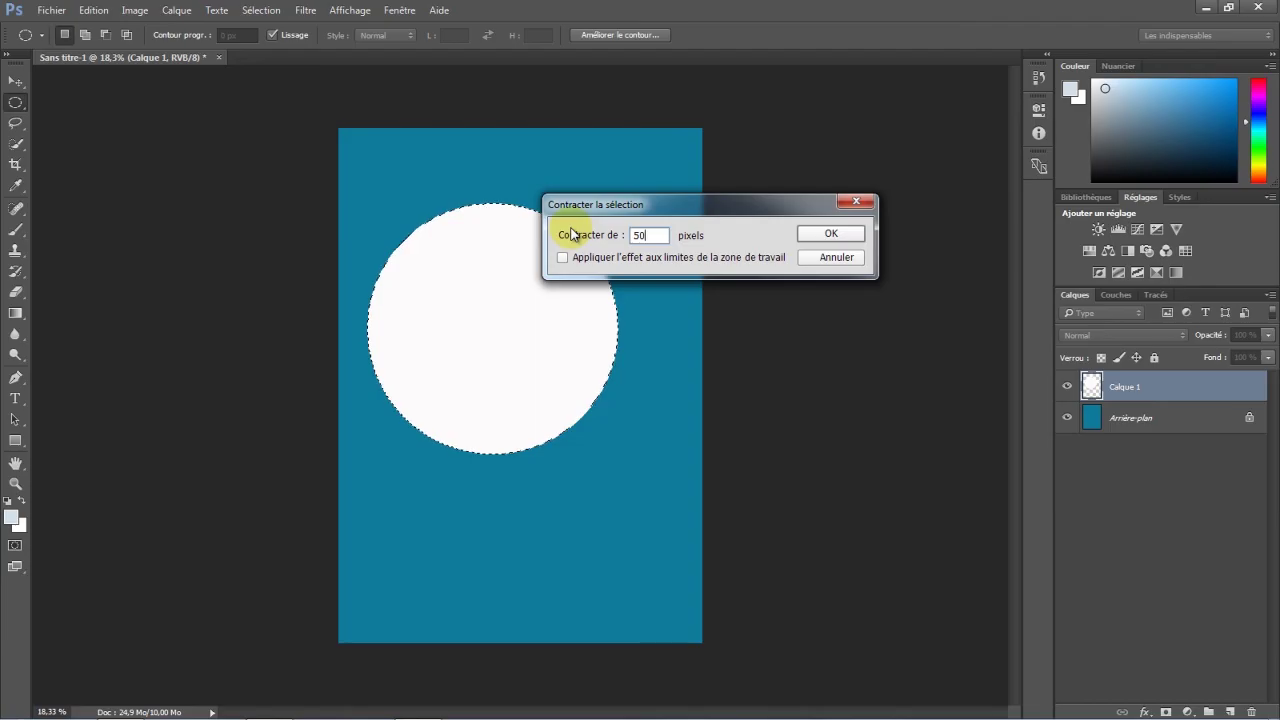
pyautogui.click(829, 234)
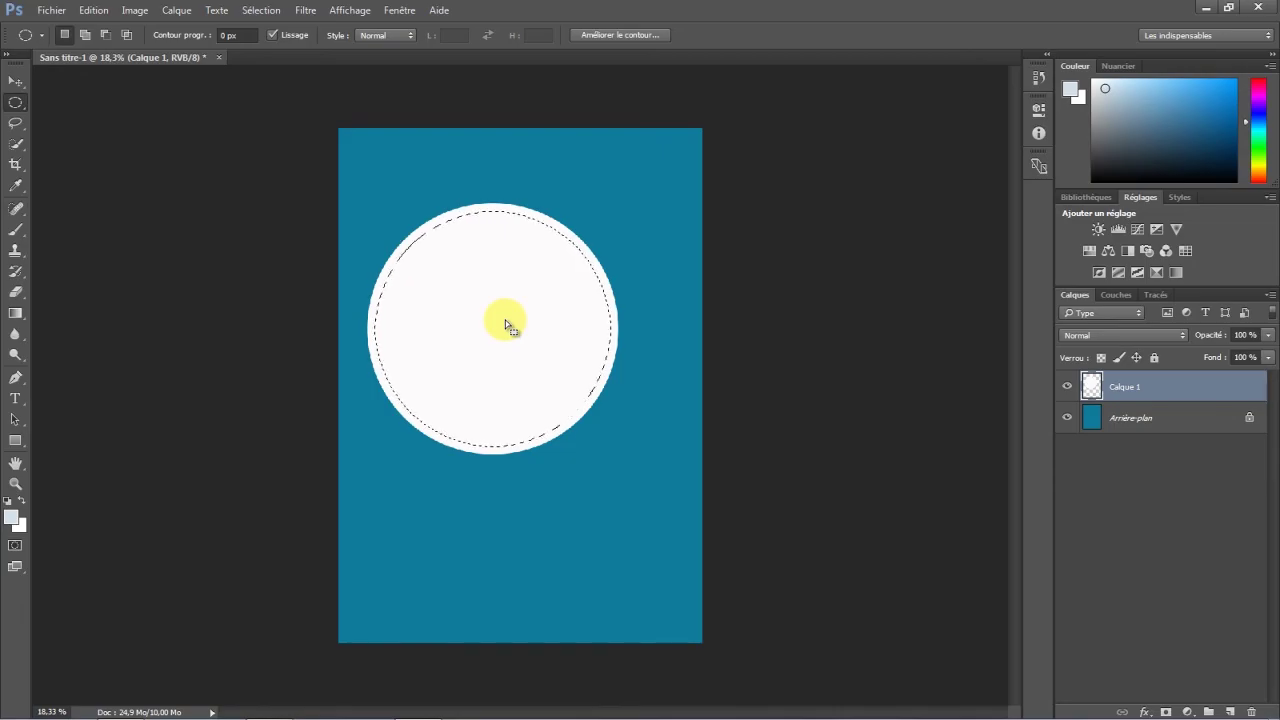
# Step: Delete the pixels inside the contracted selection, leaving a thin white ring
pyautogui.click(94, 10)
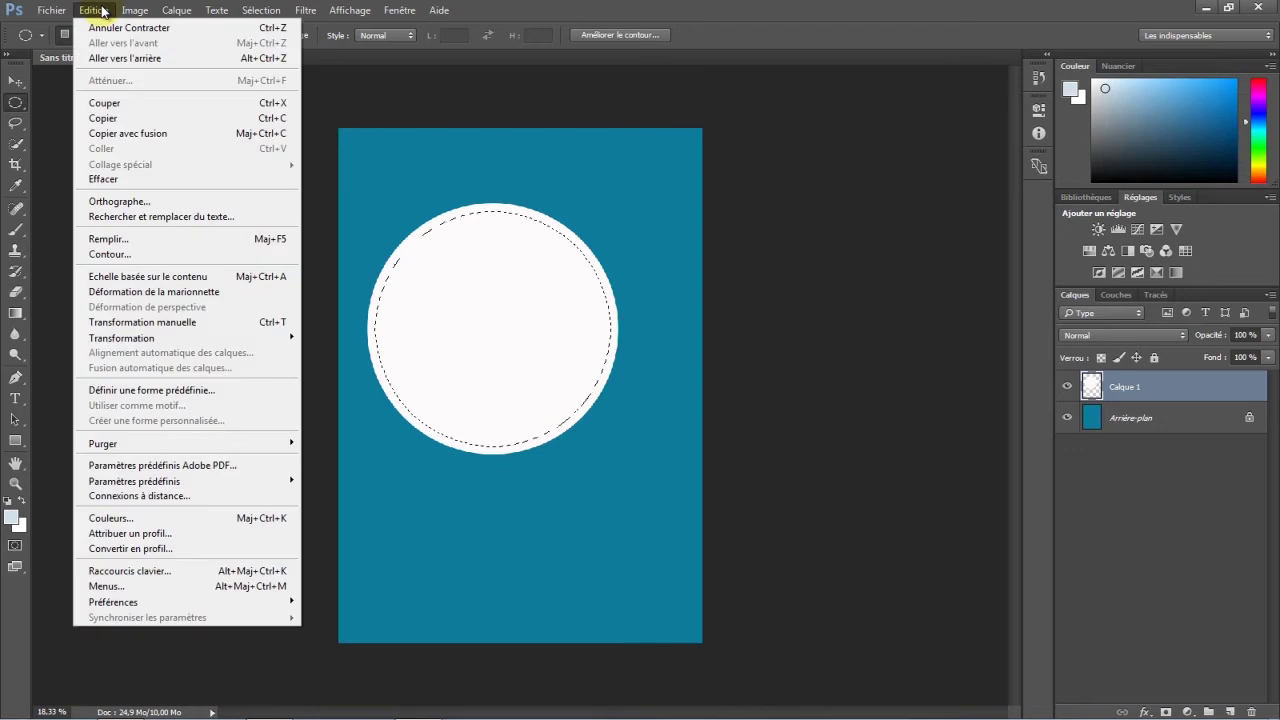
pyautogui.click(115, 180)
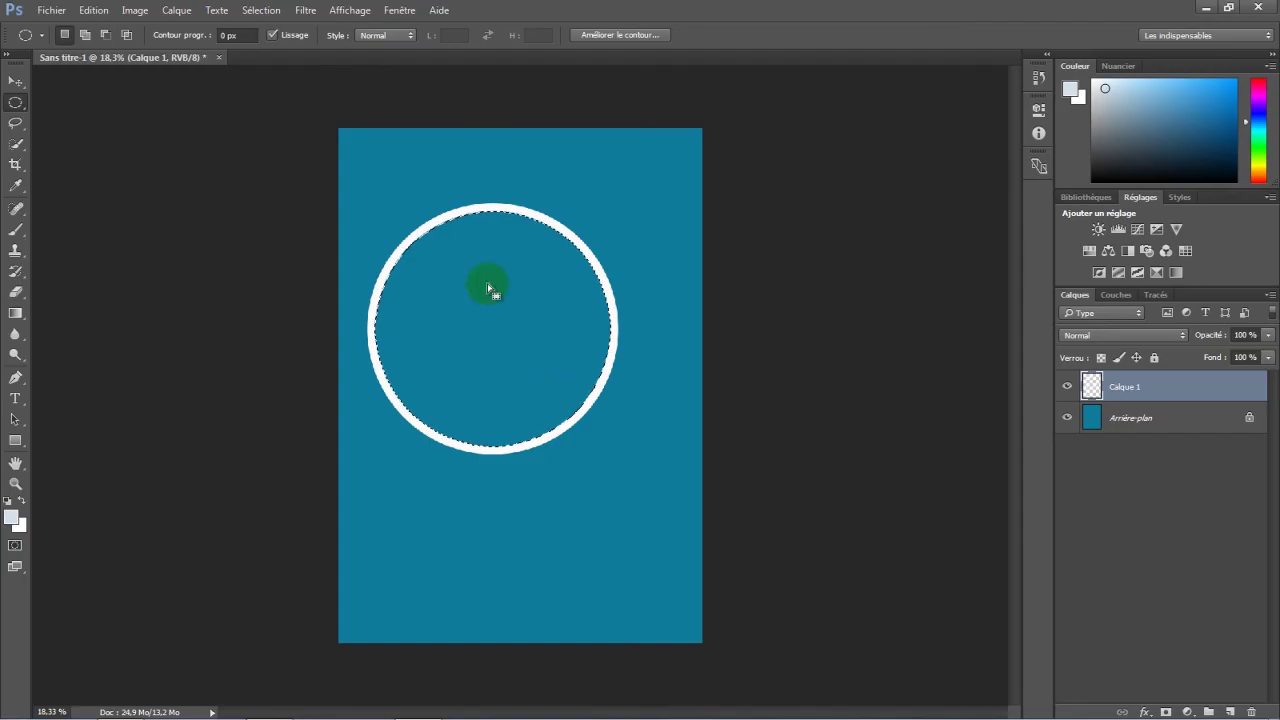
pyautogui.click(266, 10)
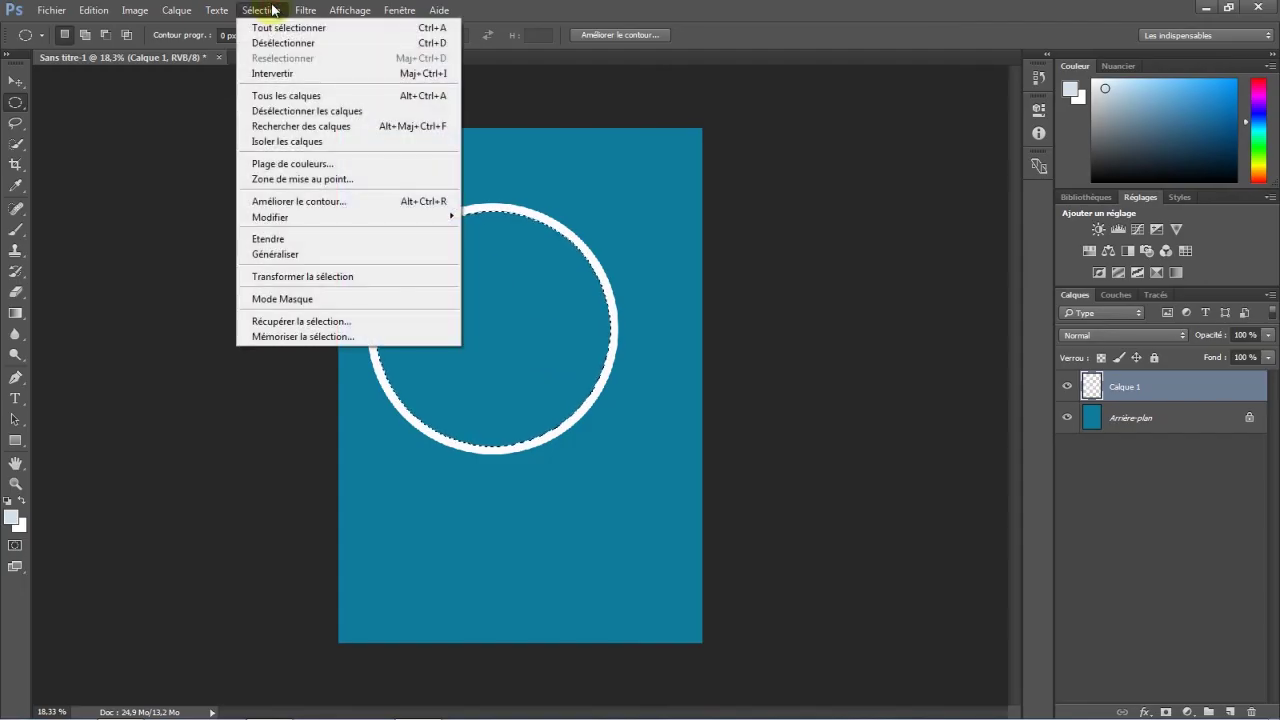
pyautogui.moveTo(300, 217)
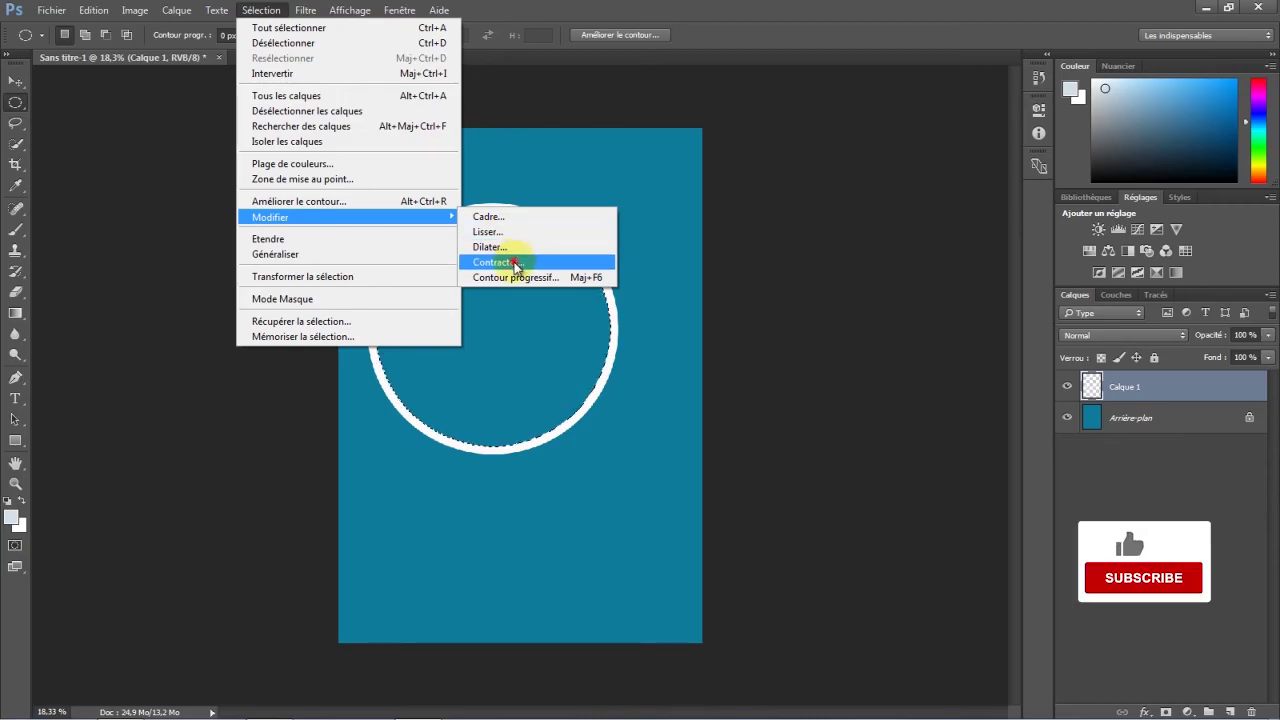
# Step: Contract the selection further and fill it with near-white, leaving a teal gap
pyautogui.click(513, 263)
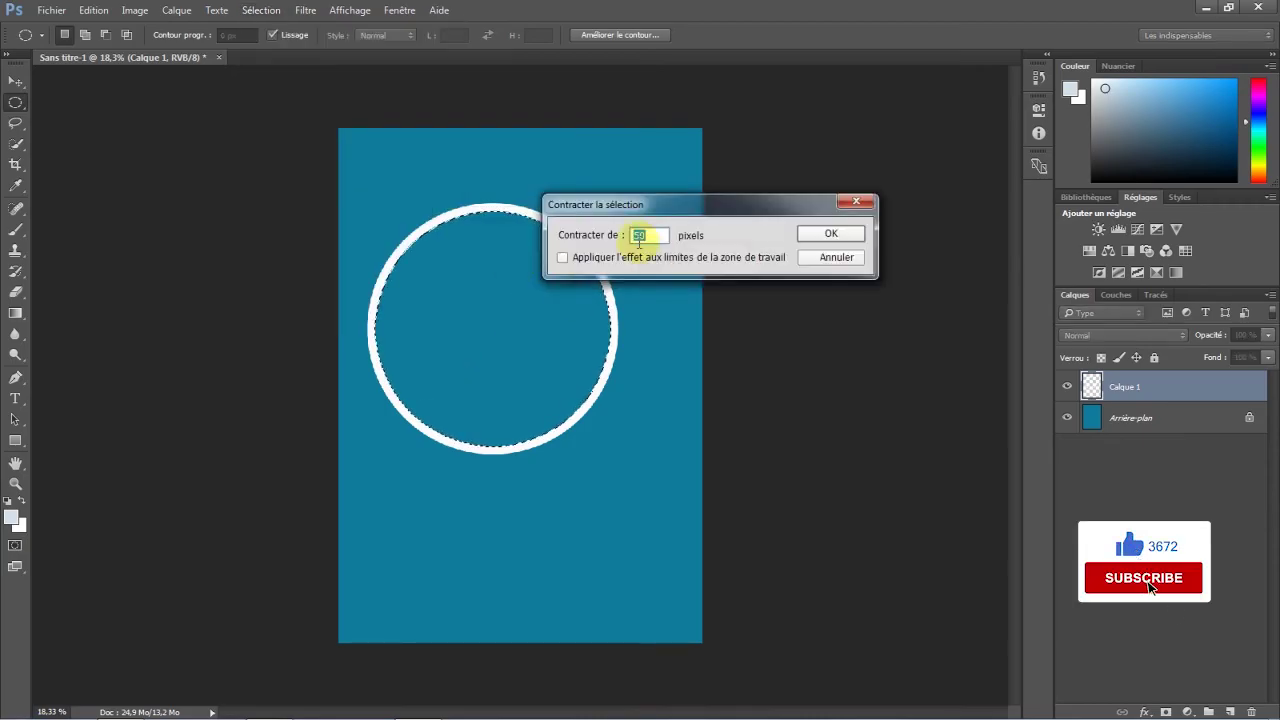
pyautogui.click(840, 238)
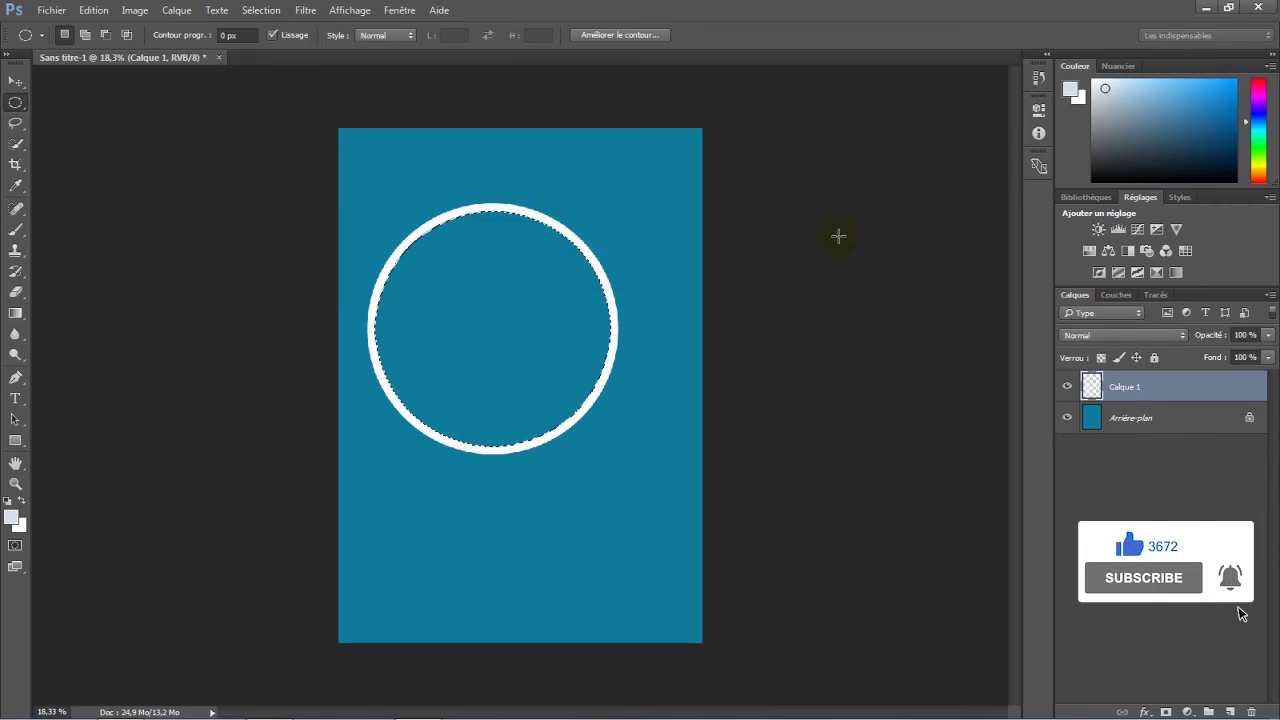
pyautogui.rightClick(492, 322)
pyautogui.click(535, 541)
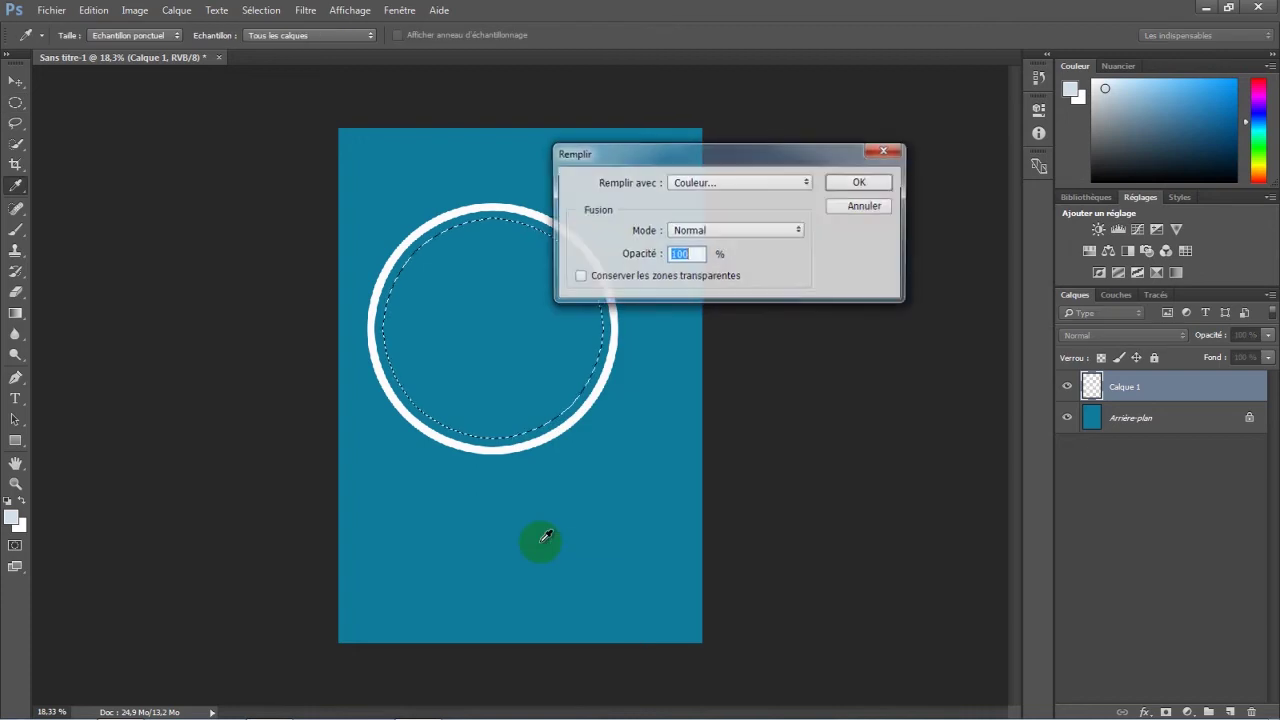
pyautogui.click(756, 184)
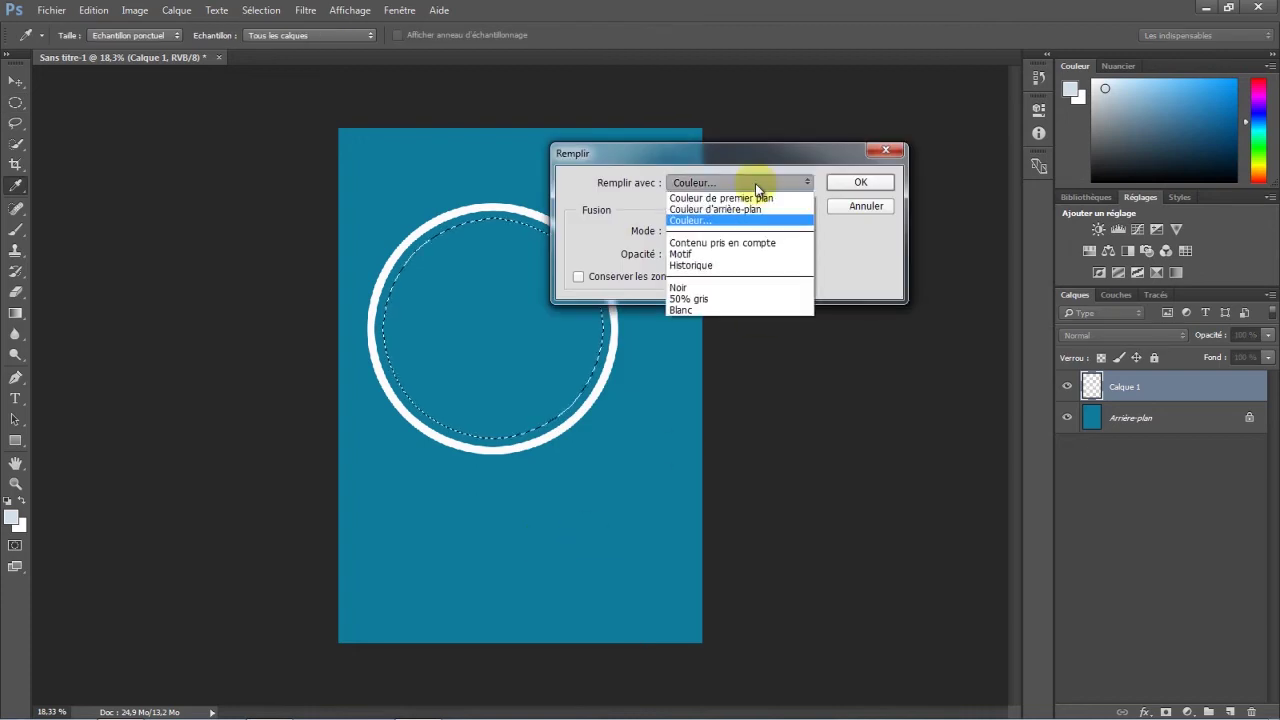
pyautogui.click(677, 224)
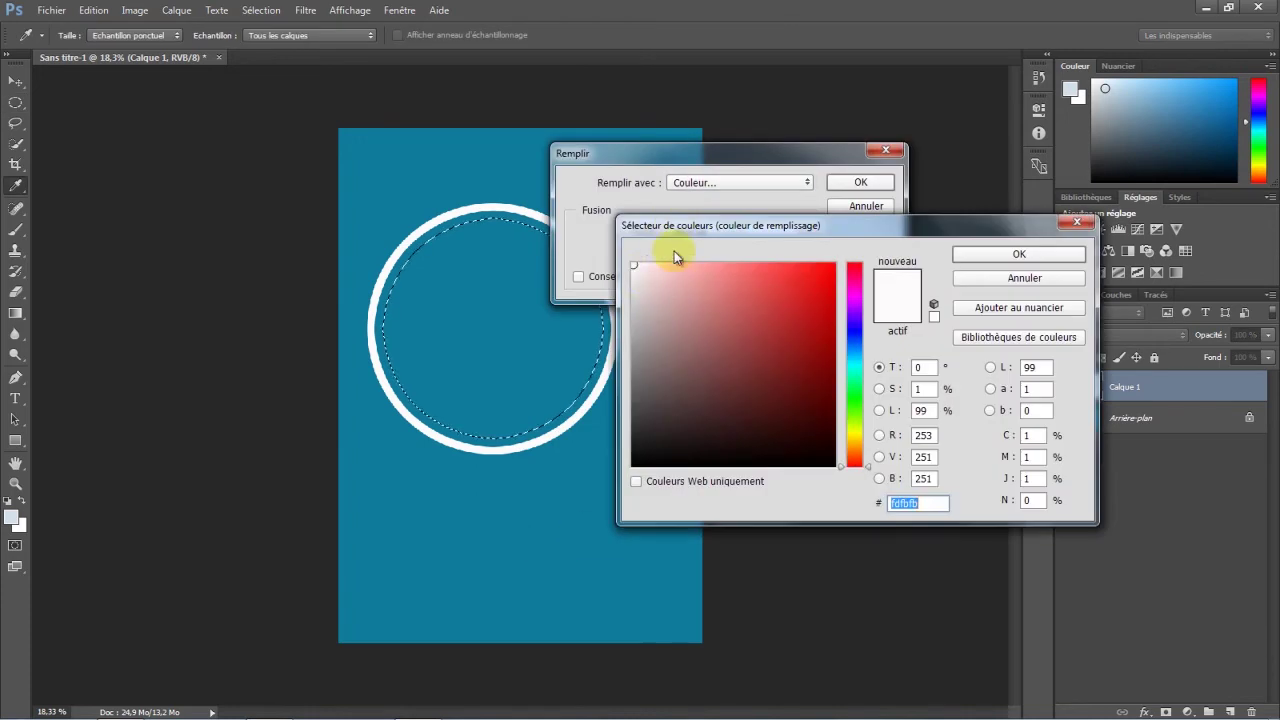
pyautogui.click(1040, 247)
pyautogui.click(862, 183)
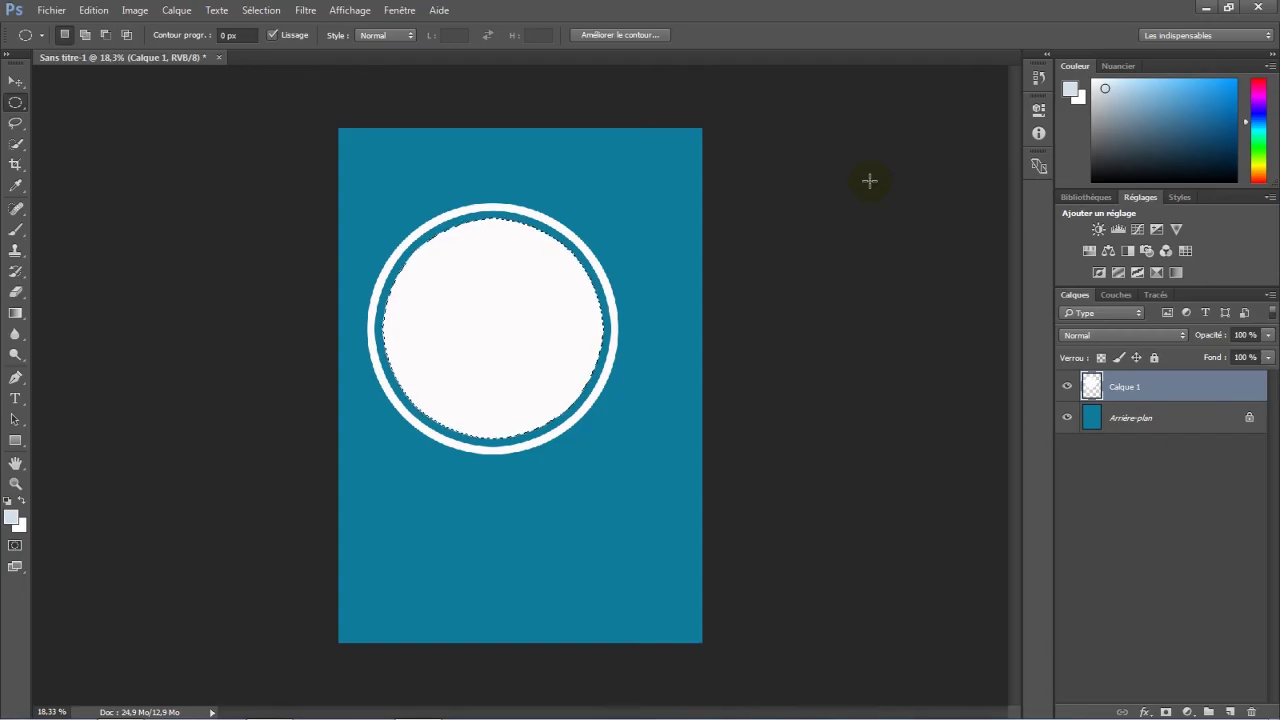
# Step: Clear the selection around the ring-and-disc emblem with Ctrl+D
pyautogui.click(261, 10)
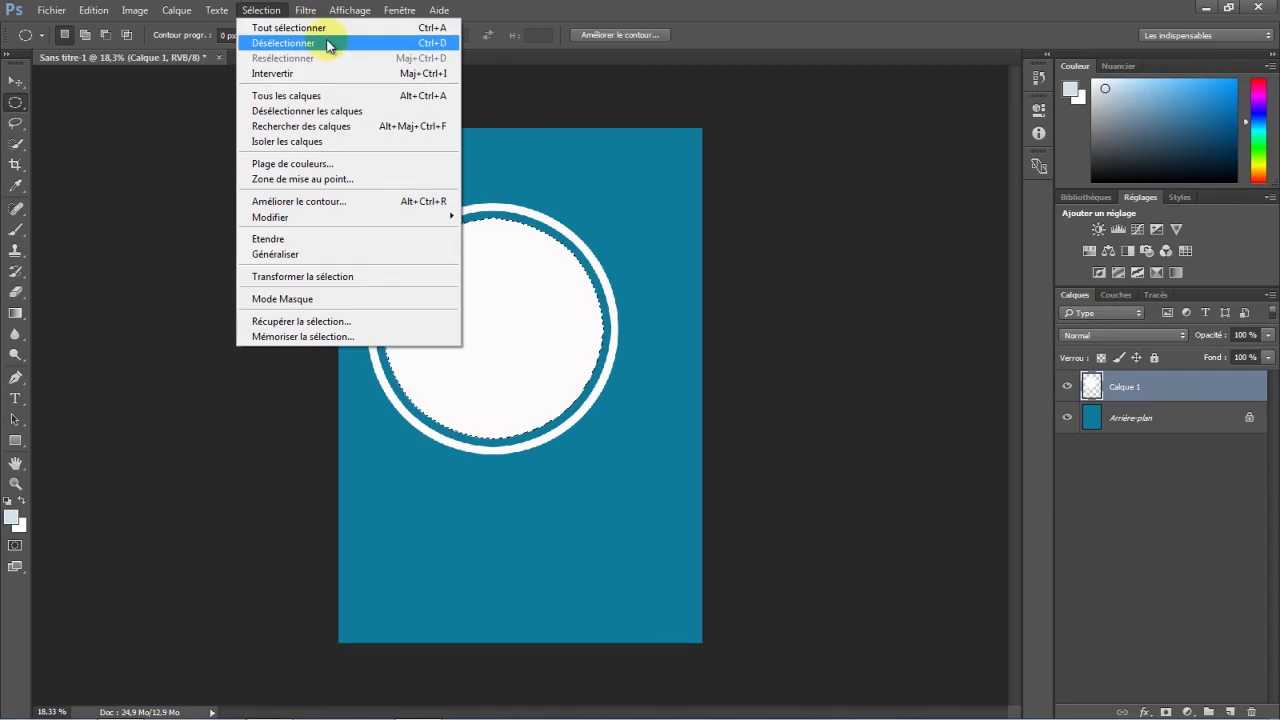
pyautogui.click(570, 306)
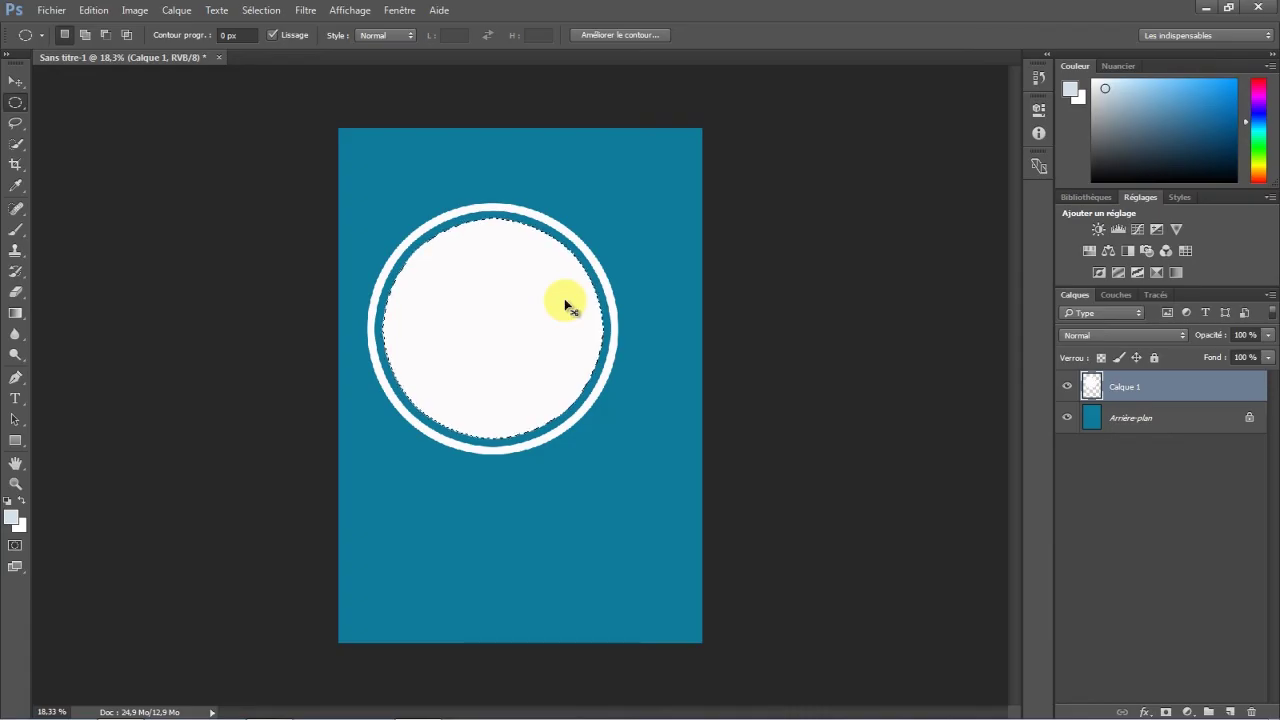
pyautogui.hotkey('ctrl', 'd')
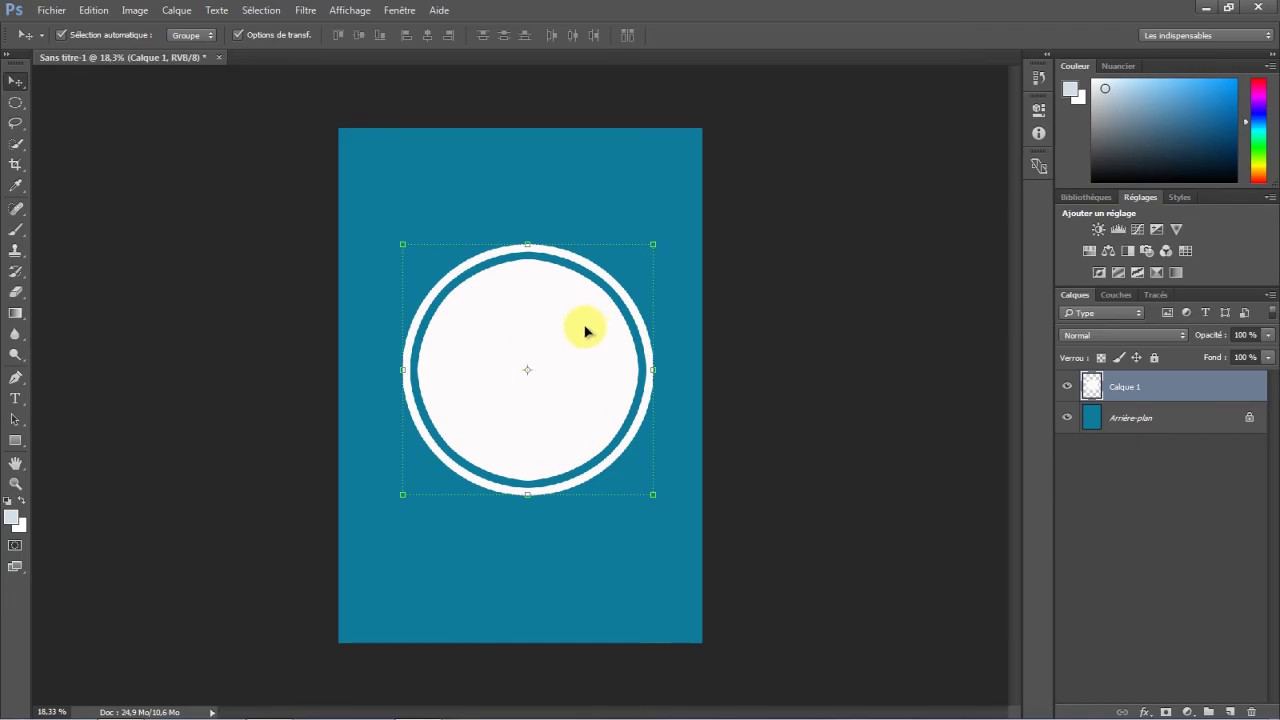
# Step: Select a thin 18,42 × 1,39 cm rectangular band across the emblem's middle
pyautogui.click(14, 105)
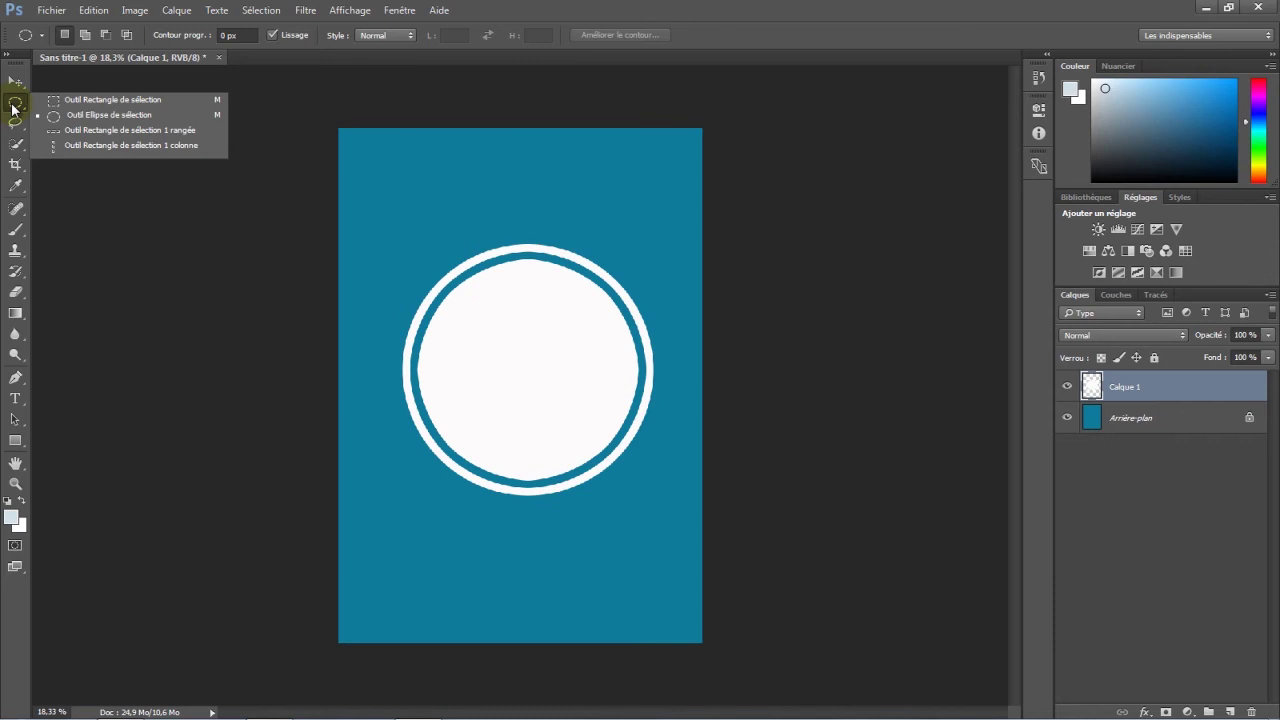
pyautogui.click(83, 101)
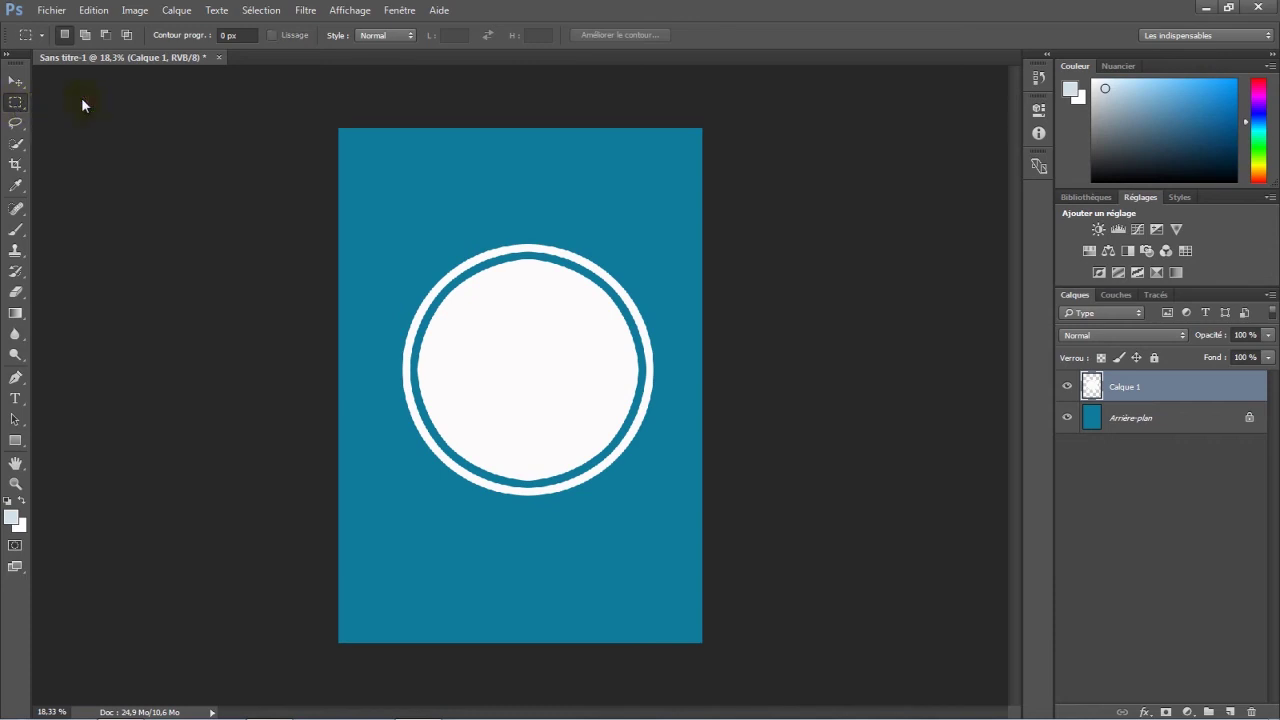
pyautogui.moveTo(357, 347); pyautogui.dragTo(676, 370)
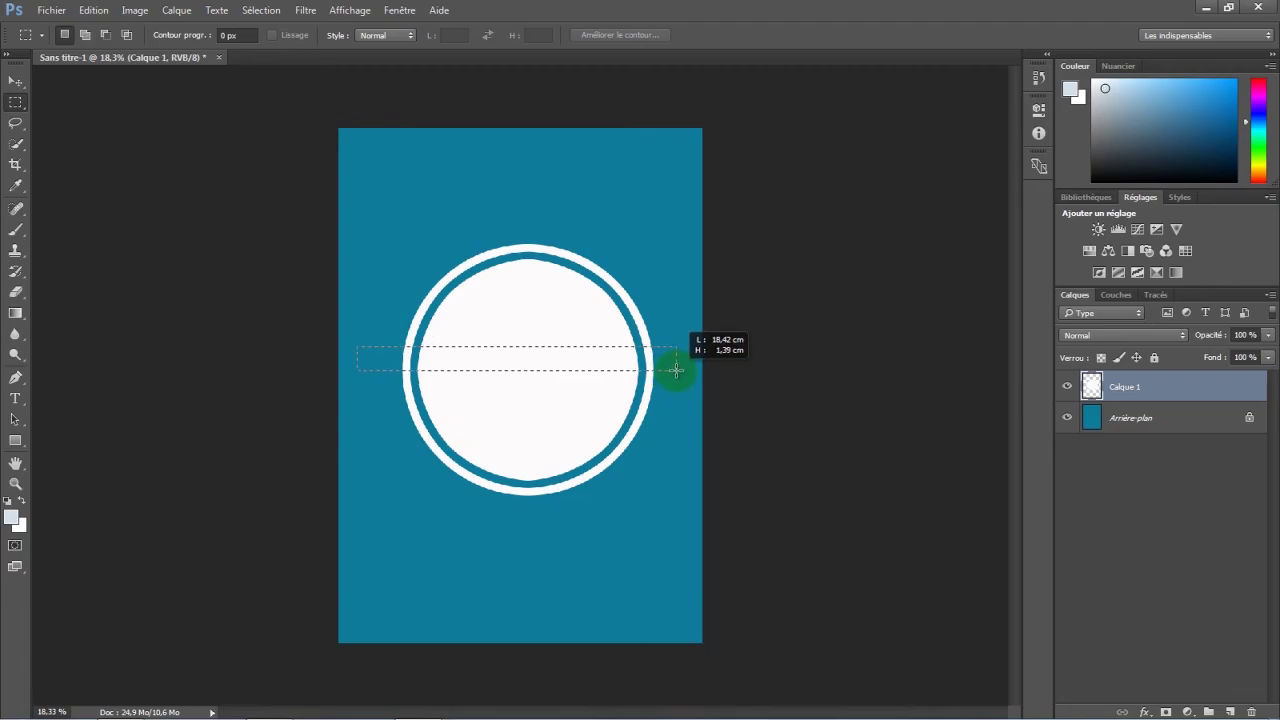
pyautogui.moveTo(676, 370); pyautogui.dragTo(676, 370)
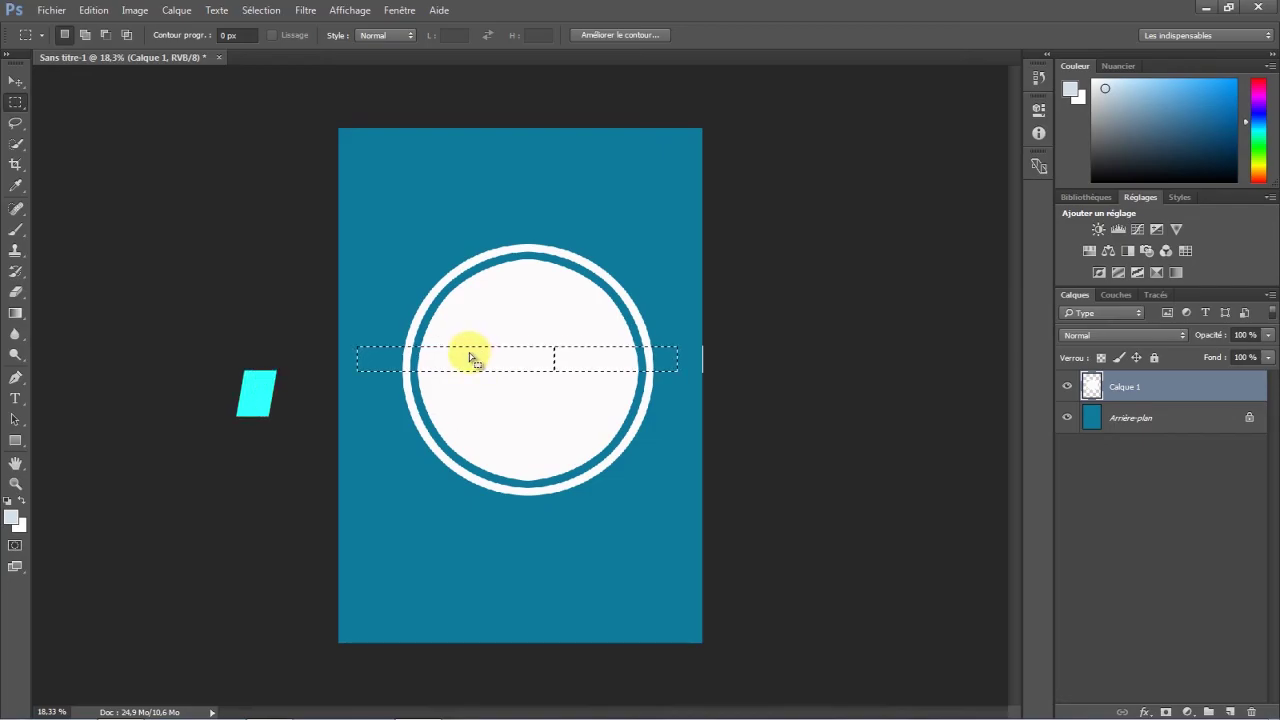
pyautogui.rightClick(471, 358)
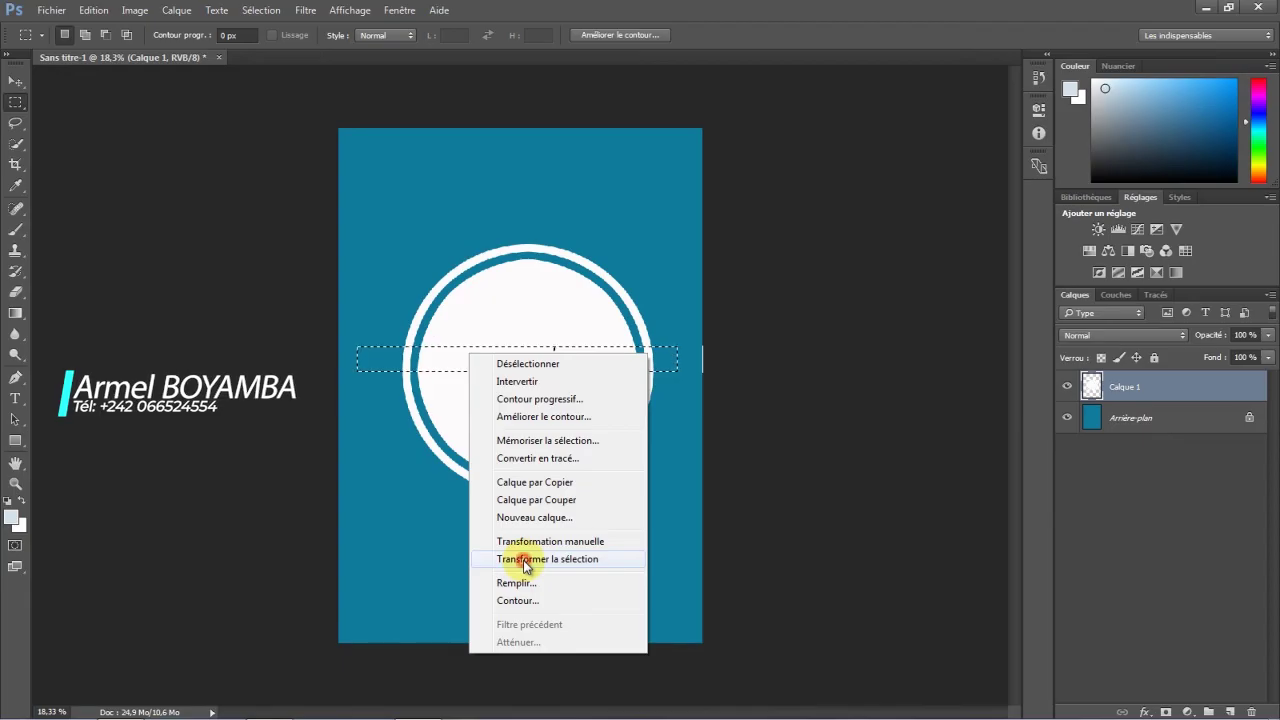
# Step: Transform the band into a thinner strip tilted about -21,28°, rising to the right
pyautogui.click(526, 563)
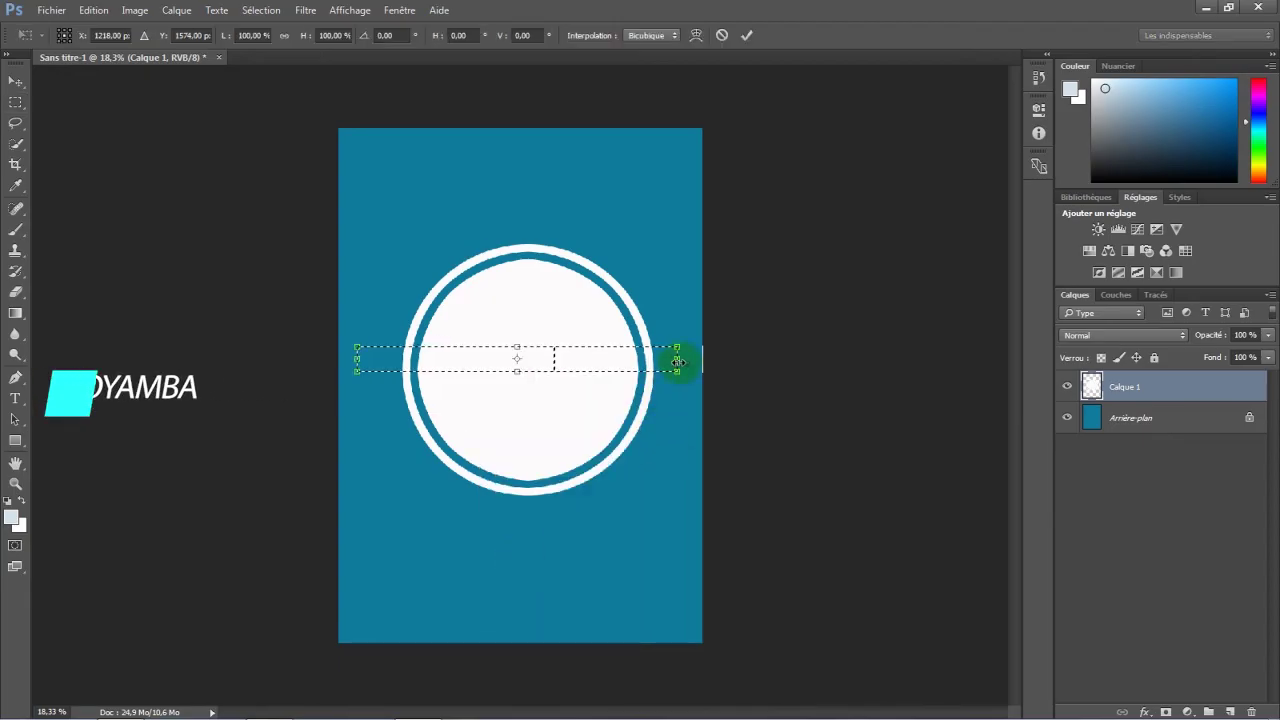
pyautogui.moveTo(687, 360); pyautogui.dragTo(692, 358)
pyautogui.moveTo(357, 358); pyautogui.dragTo(354, 358)
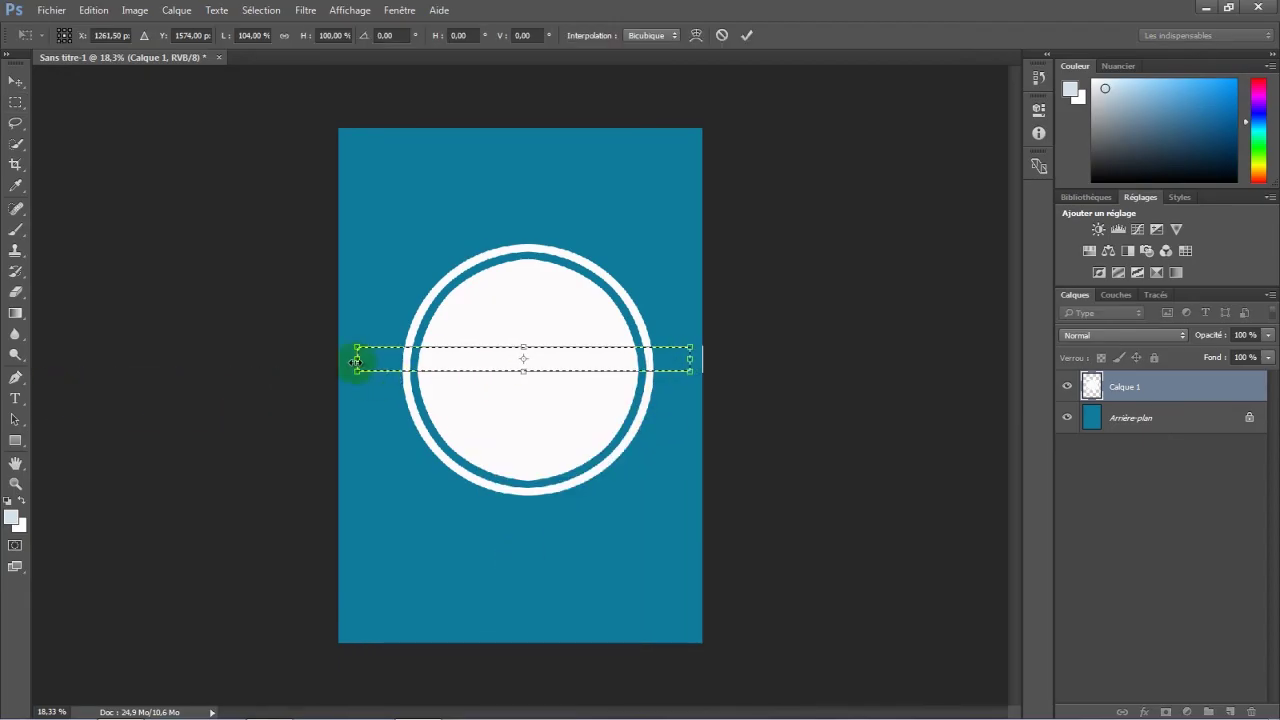
pyautogui.moveTo(521, 346)
pyautogui.mouseDown()
pyautogui.moveTo(520, 358)
pyautogui.moveTo(520, 326)
pyautogui.moveTo(514, 350)
pyautogui.mouseUp()
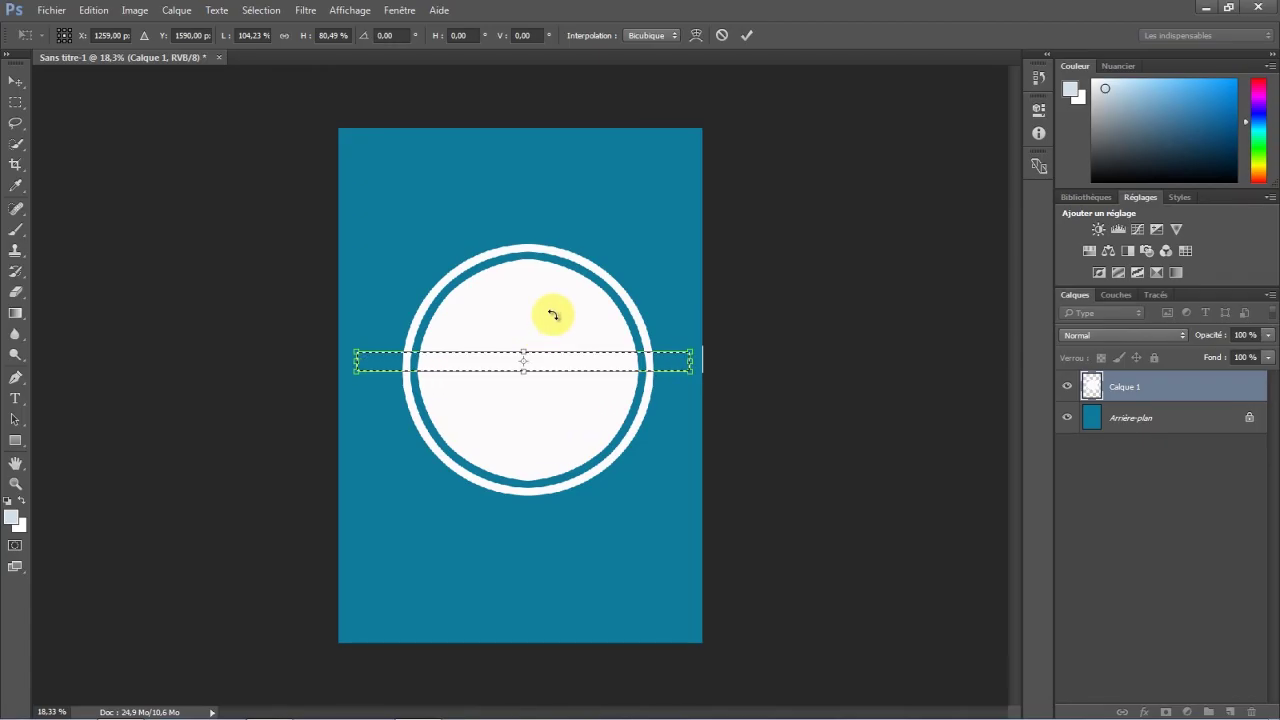
pyautogui.moveTo(552, 315); pyautogui.dragTo(535, 304)
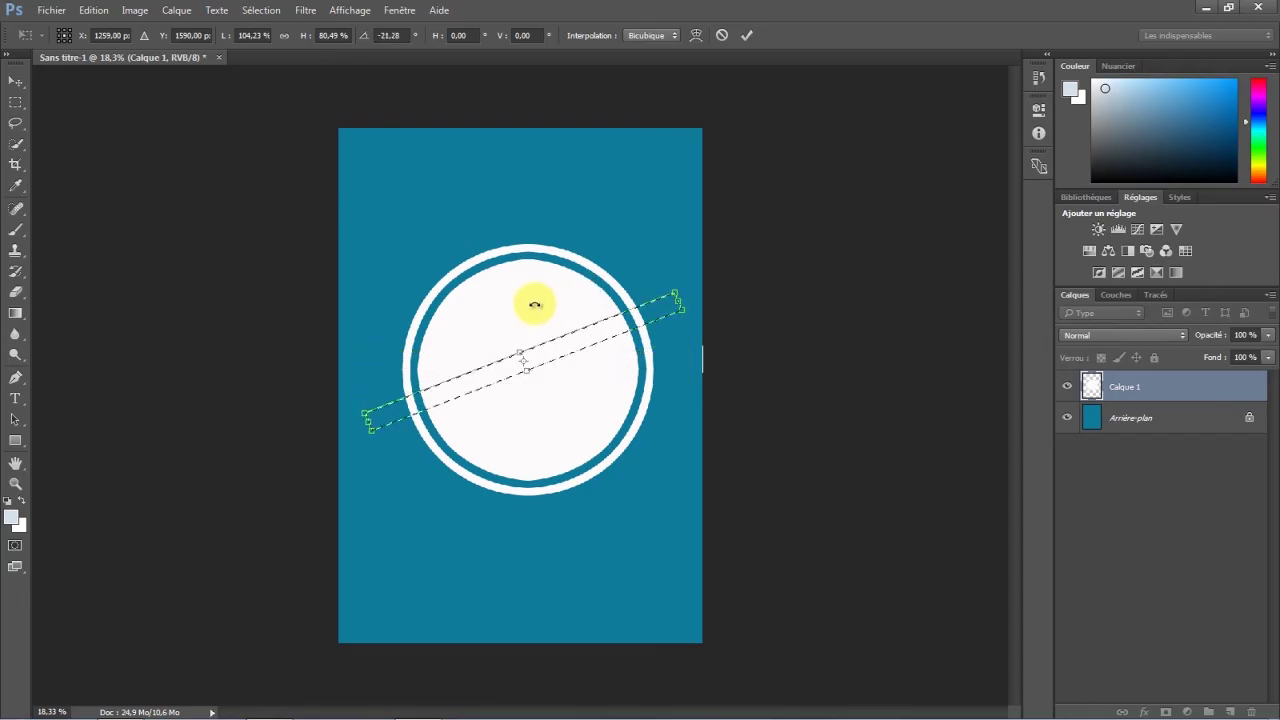
pyautogui.click(745, 36)
pyautogui.click(410, 412)
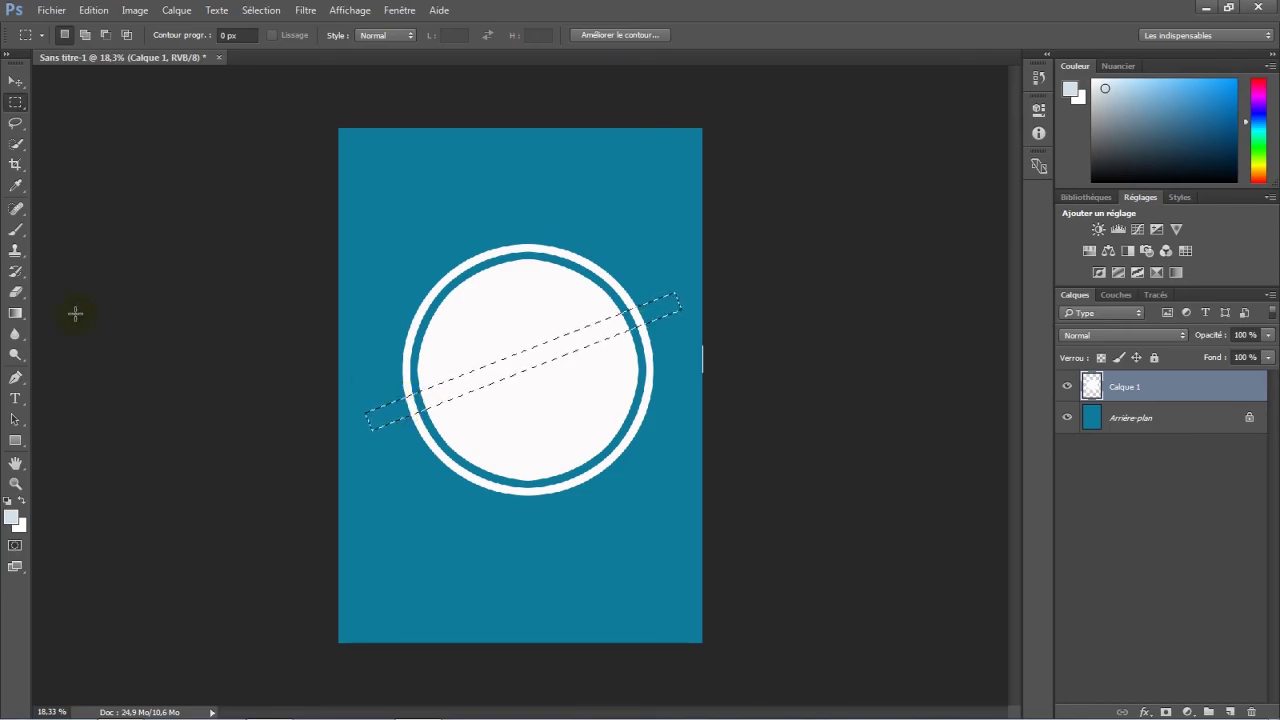
# Step: Set up the plain Eraser tool with a brush size of about 139 px
pyautogui.click(16, 293)
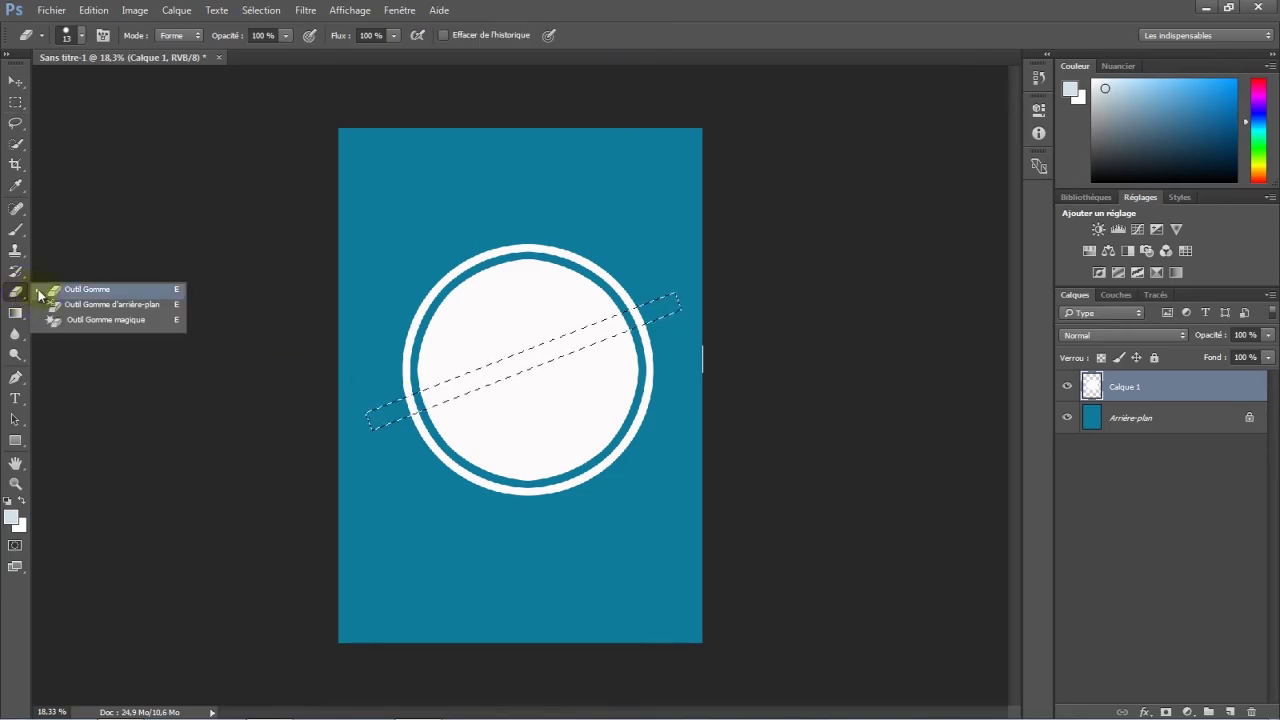
pyautogui.click(71, 291)
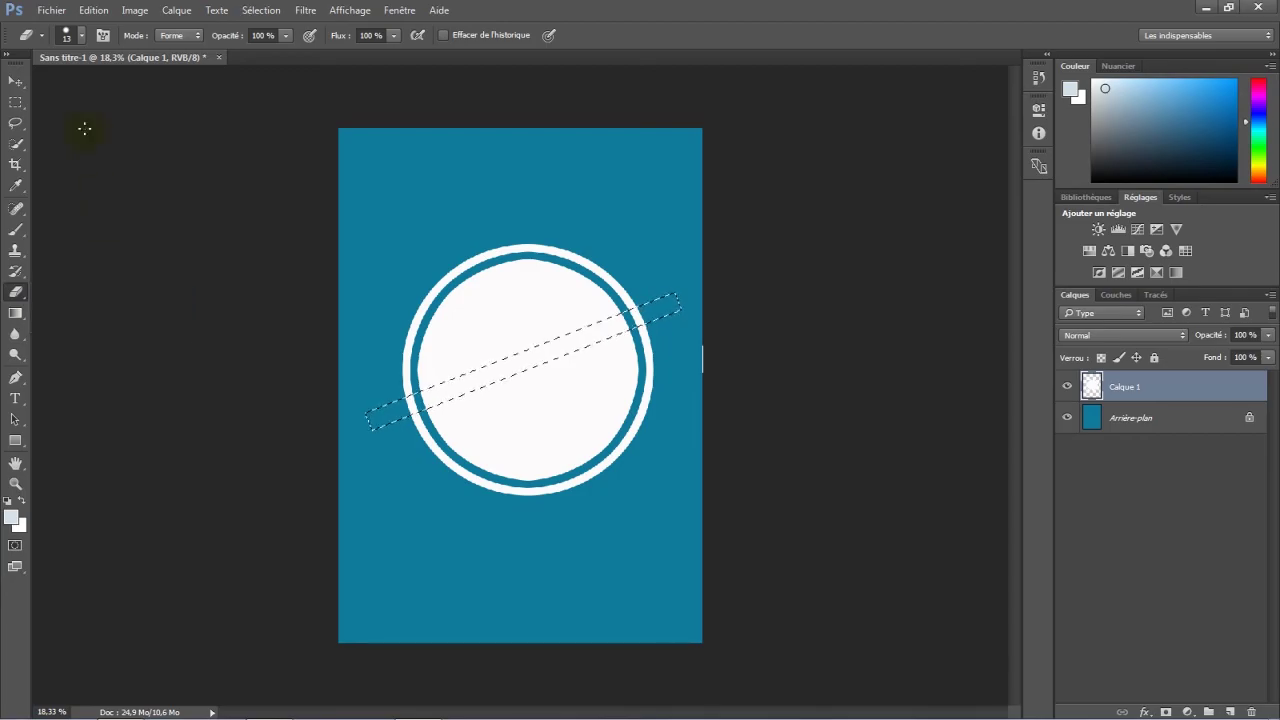
pyautogui.click(81, 35)
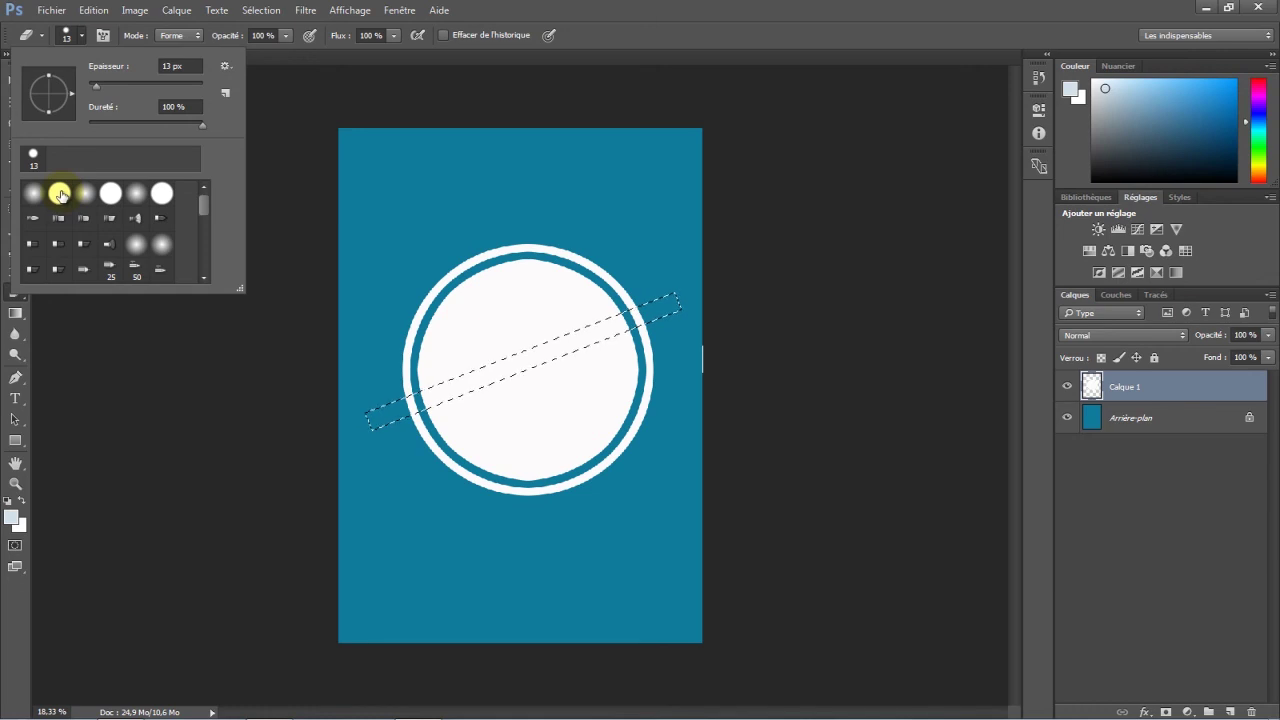
pyautogui.moveTo(98, 88); pyautogui.dragTo(161, 93)
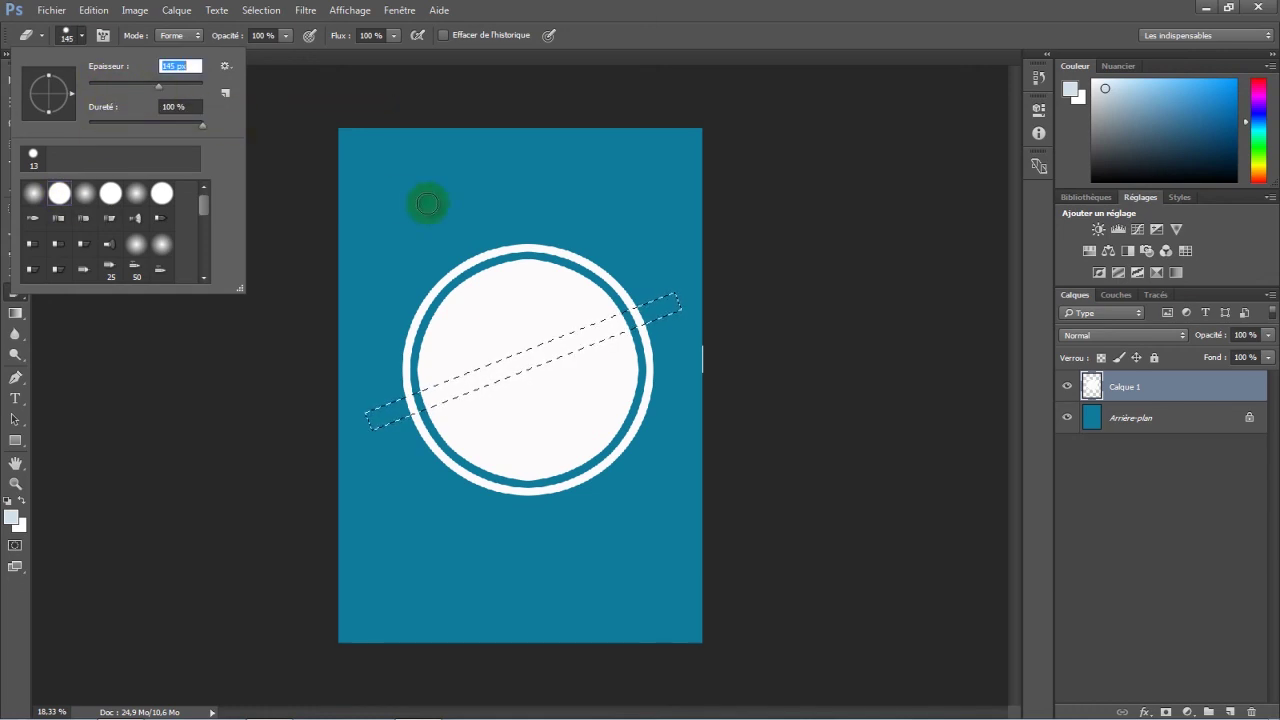
pyautogui.click(259, 35)
# Step: Erase the white ring along the diagonal band from its left end to its right end
pyautogui.click(407, 407)
pyautogui.scroll(2, 400, 408)
pyautogui.scroll(1, 395, 407)
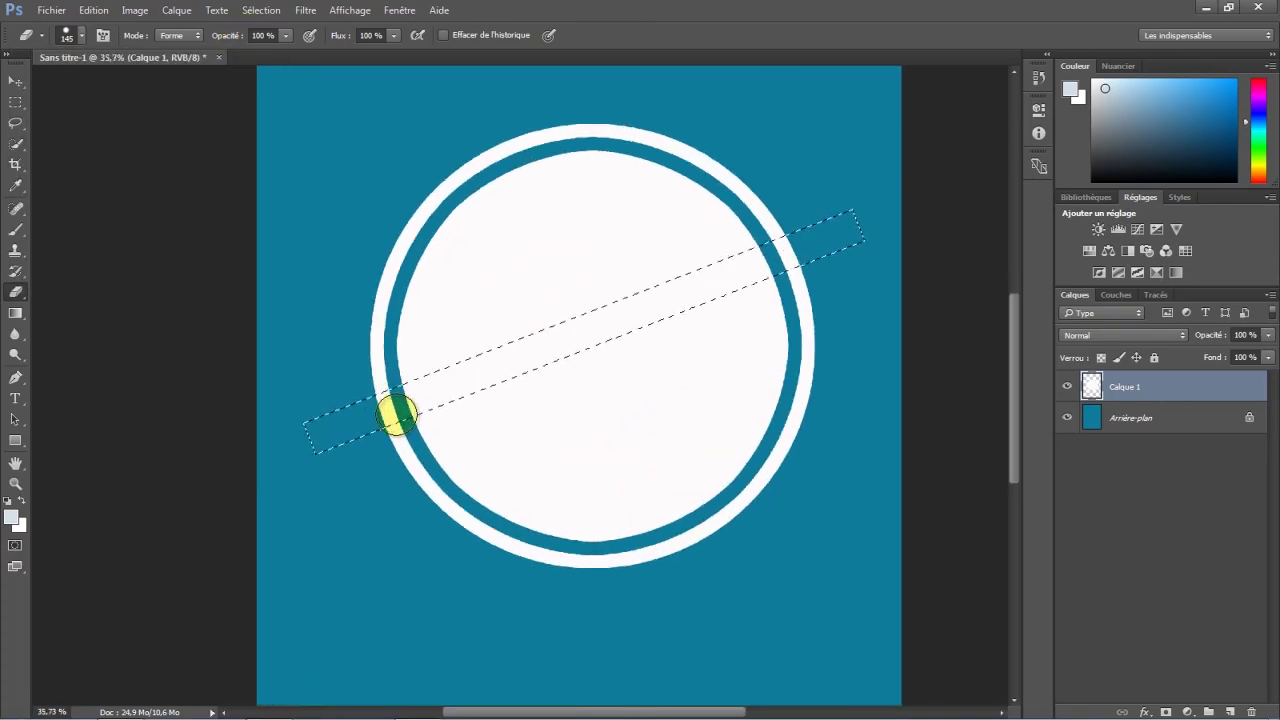
pyautogui.scroll(1, 385, 406)
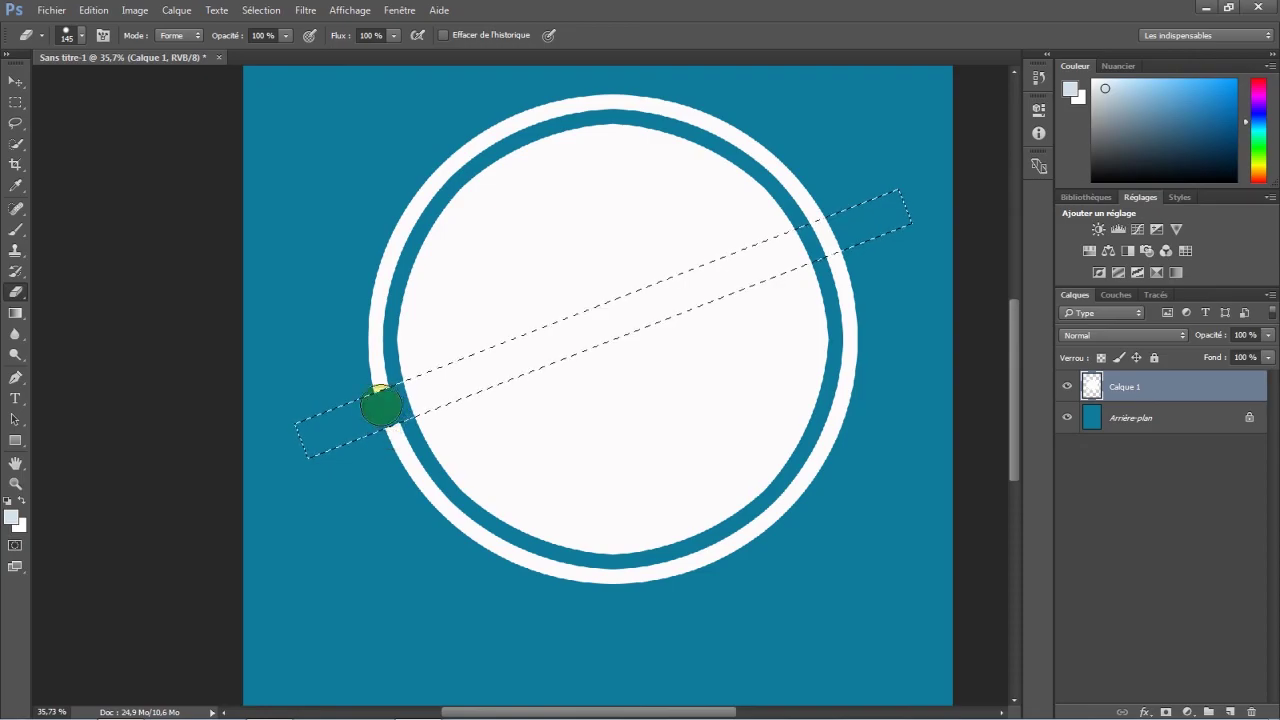
pyautogui.moveTo(382, 418); pyautogui.dragTo(838, 252)
pyautogui.scroll(-2, 841, 255)
pyautogui.scroll(-1, 841, 255)
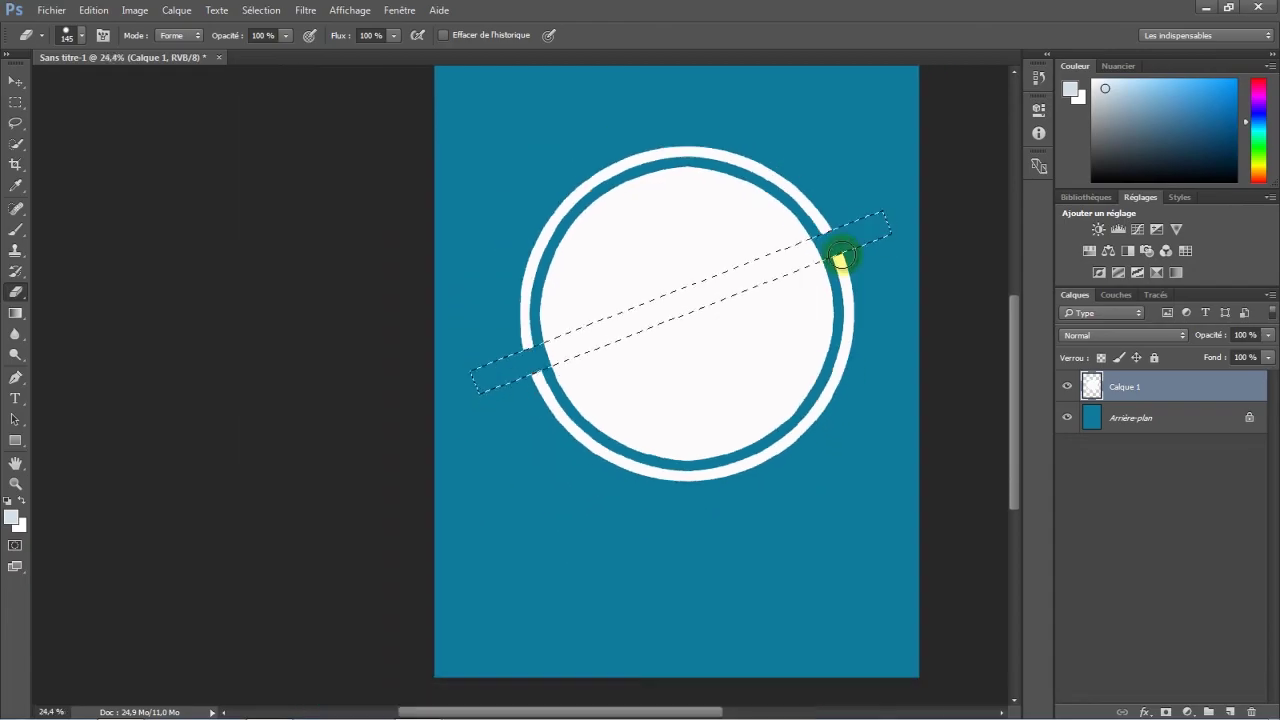
pyautogui.scroll(-1, 841, 255)
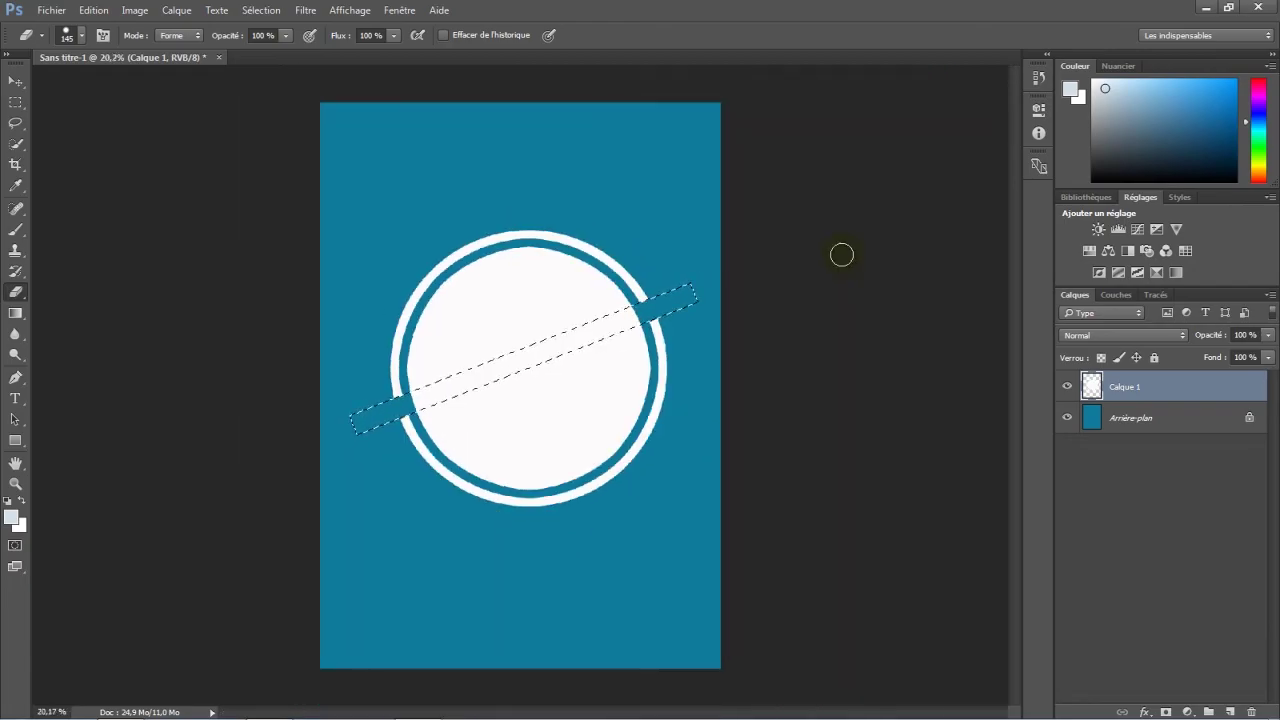
# Step: Clear the band selection, reset colours to black and white, and deselect the ring layer
pyautogui.press('Delete')
pyautogui.hotkey('ctrl', 'd')
pyautogui.scroll(-1, 841, 255)
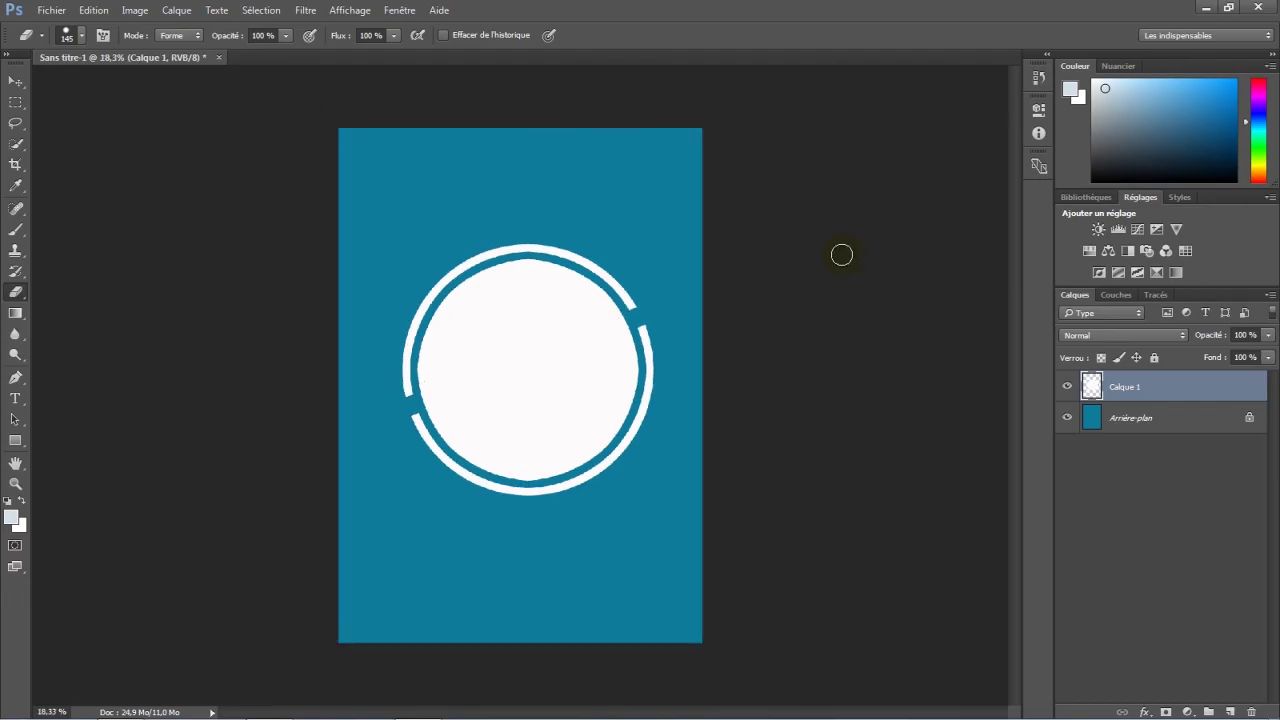
pyautogui.press('v')
pyautogui.press('d')
pyautogui.scroll(-1, 686, 337)
pyautogui.click(697, 343)
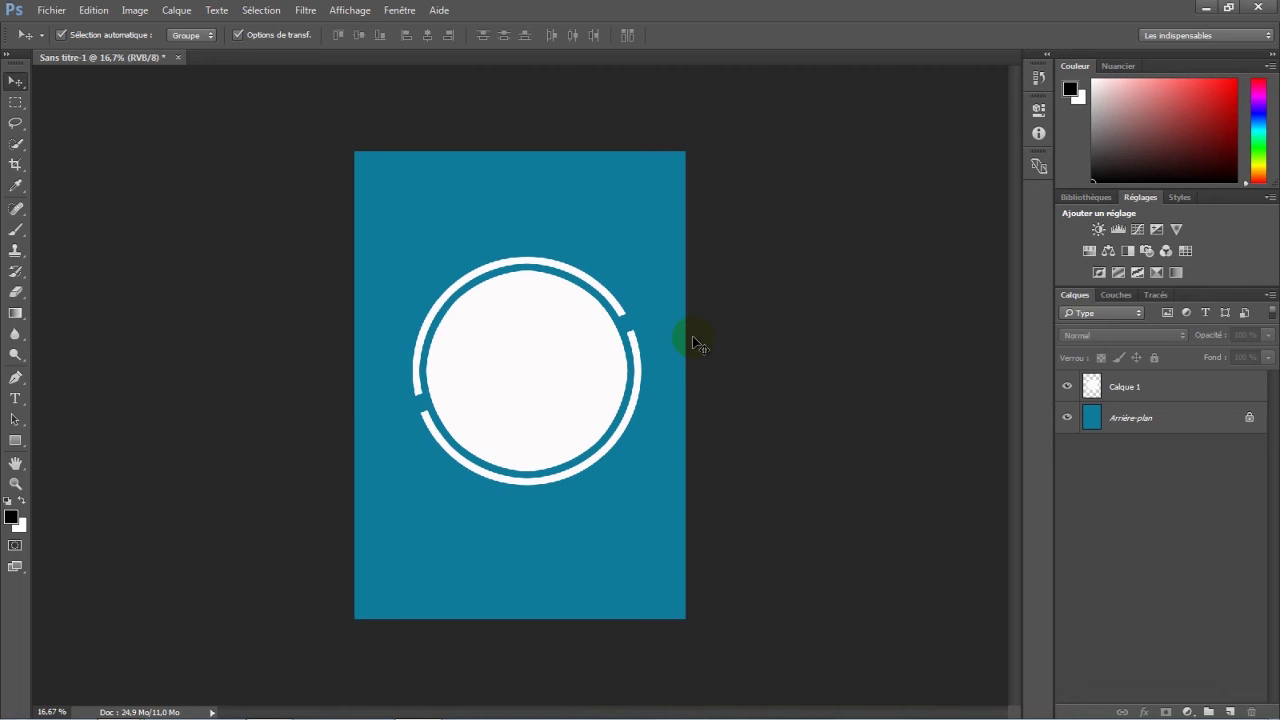
# Step: Choose Fichier > Importer et lier to start importing an image
pyautogui.click(55, 10)
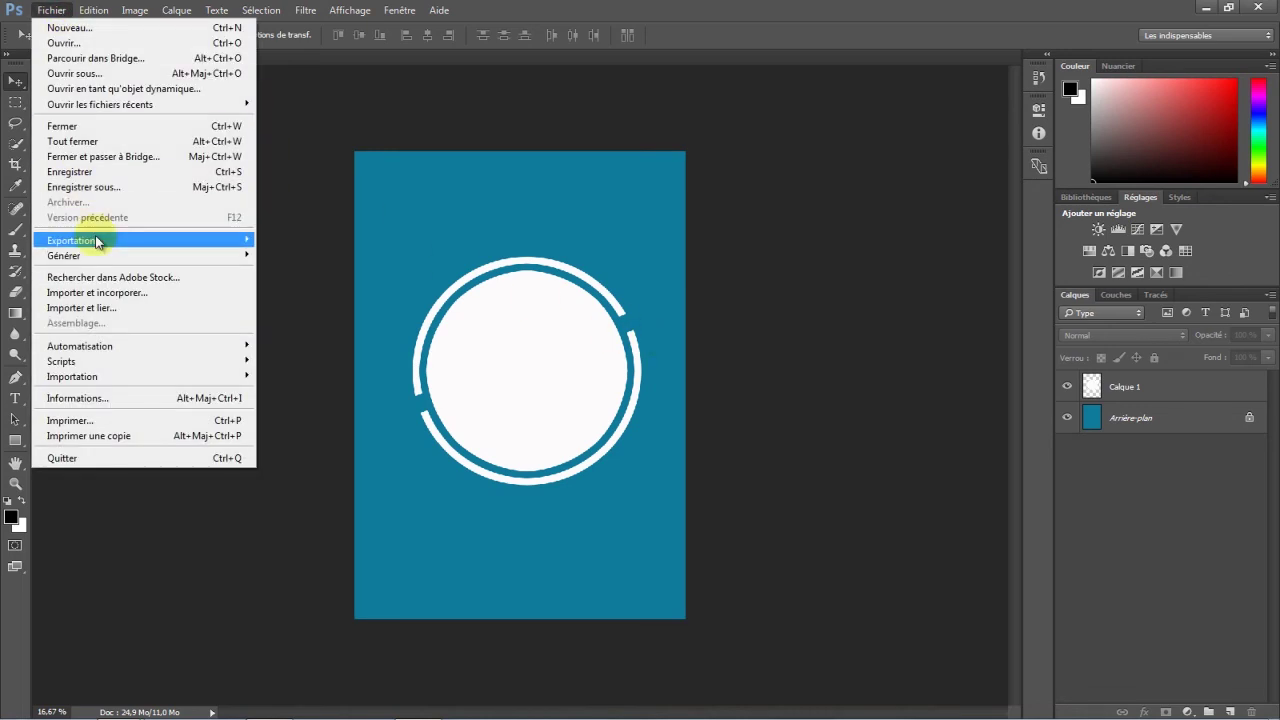
pyautogui.click(87, 308)
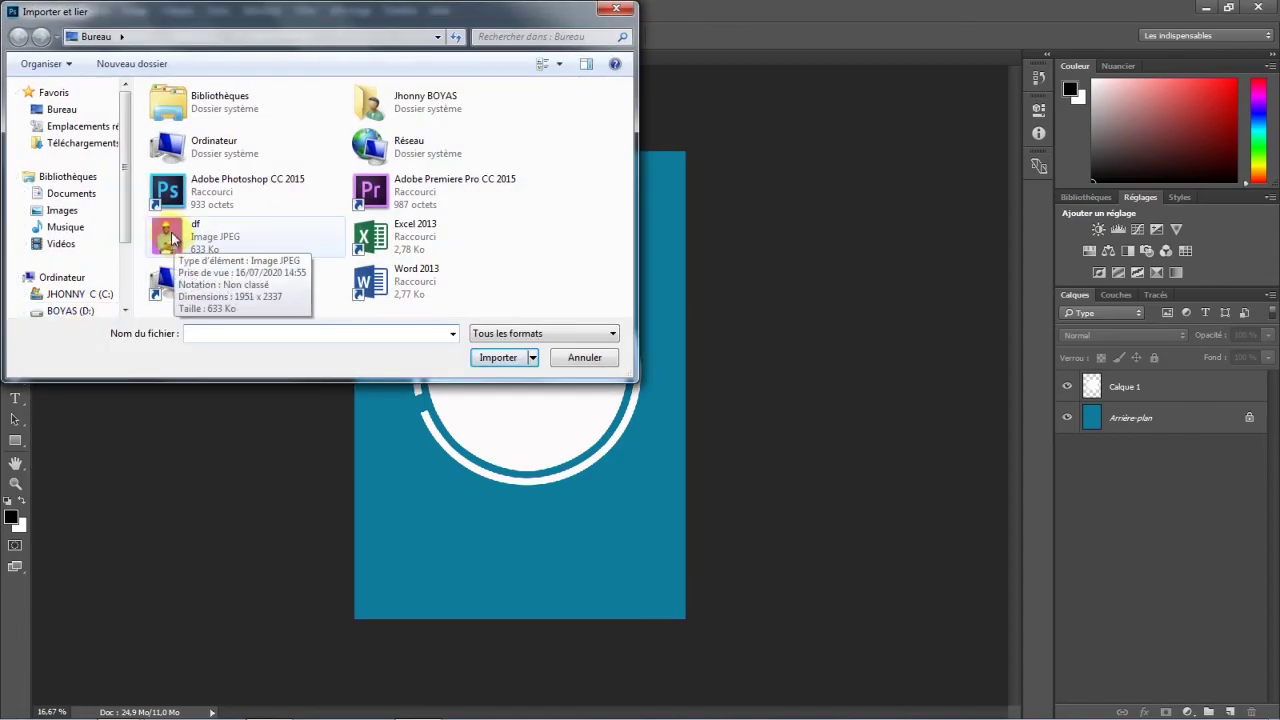
# Step: Place the df worker photo, shift it up and right, and commit the placement
pyautogui.doubleClick(171, 234)
pyautogui.moveTo(564, 277)
pyautogui.mouseDown()
pyautogui.moveTo(581, 244)
pyautogui.moveTo(554, 232)
pyautogui.mouseUp()
pyautogui.click(624, 35)
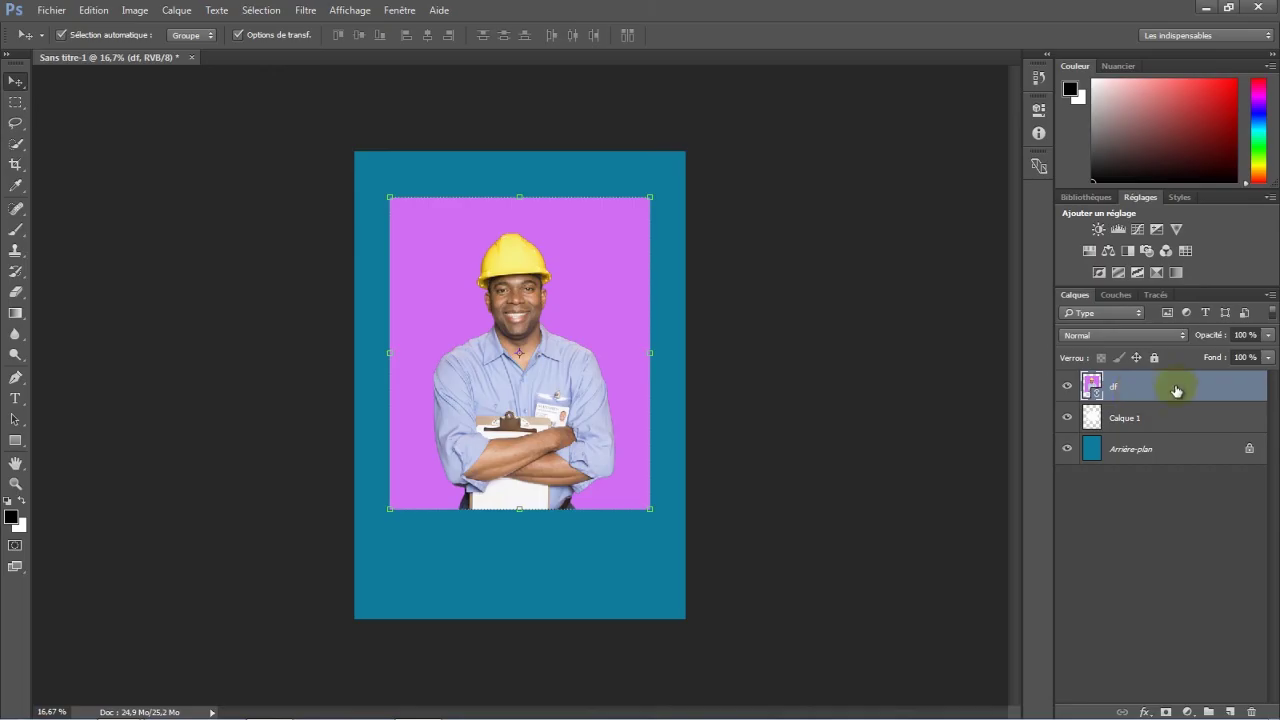
# Step: Rasterize the df layer and magic-wand select the magenta backdrop around the worker
pyautogui.rightClick(1176, 390)
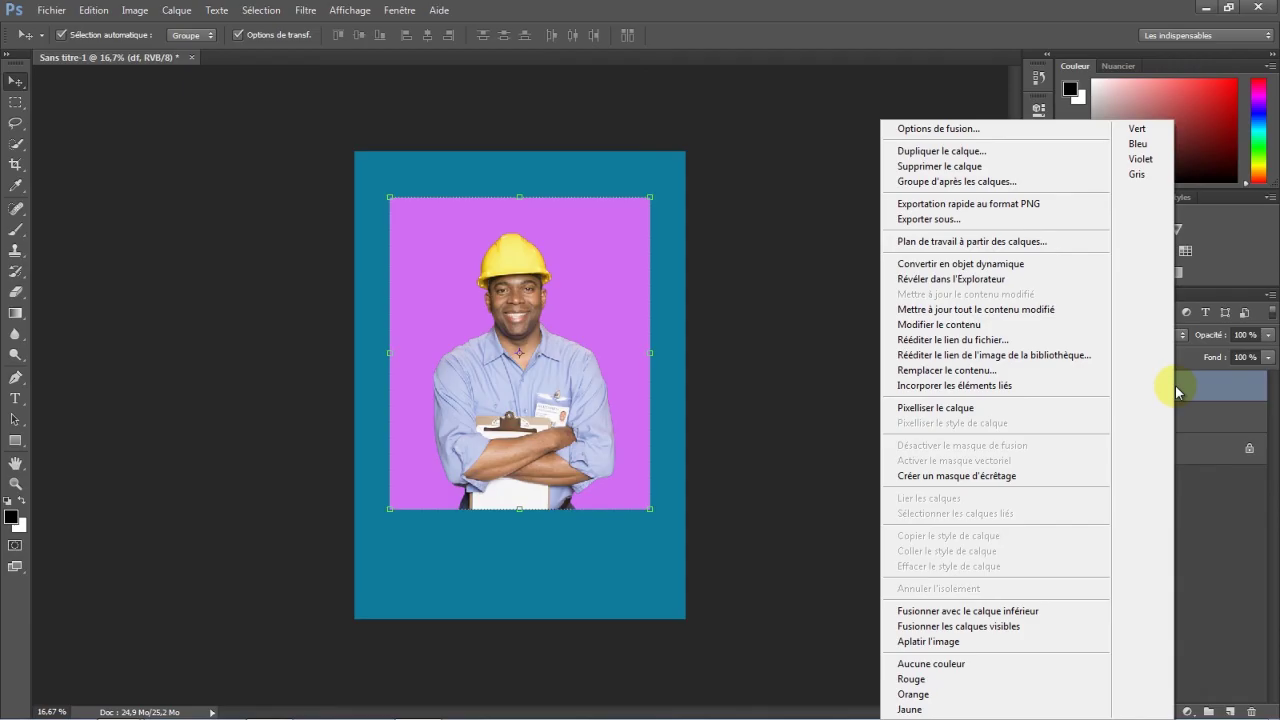
pyautogui.click(952, 409)
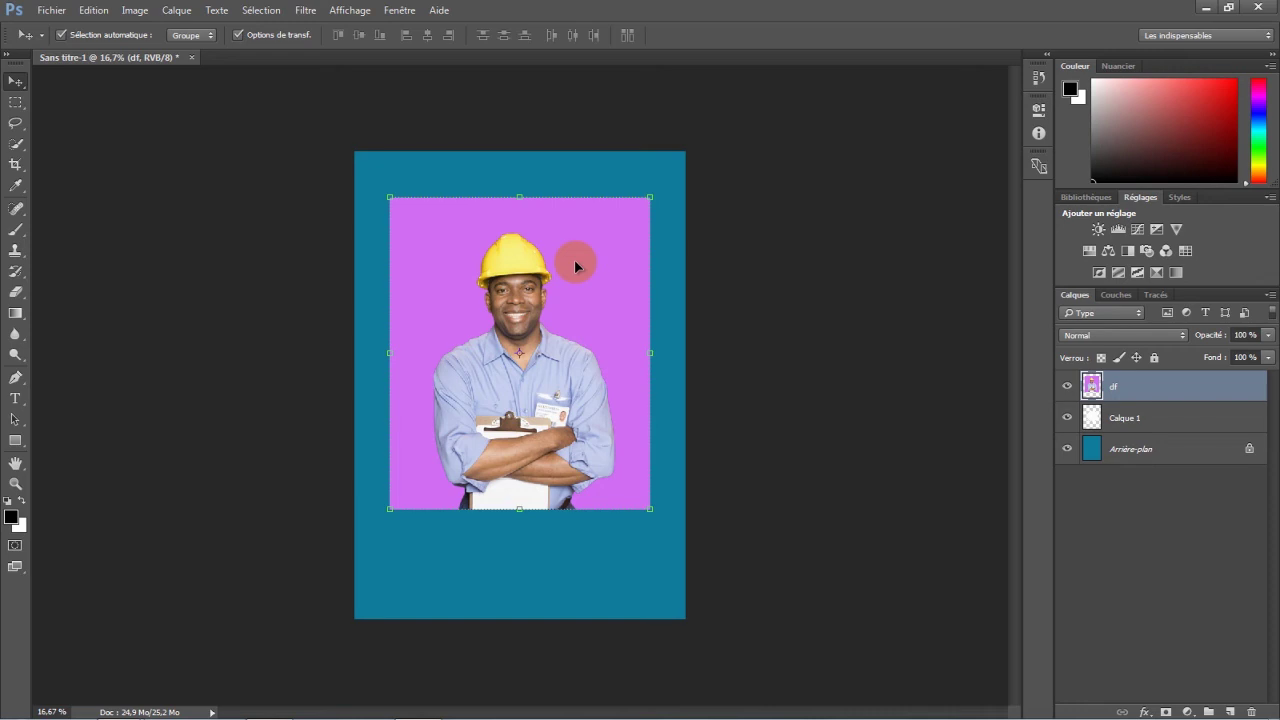
pyautogui.click(20, 148)
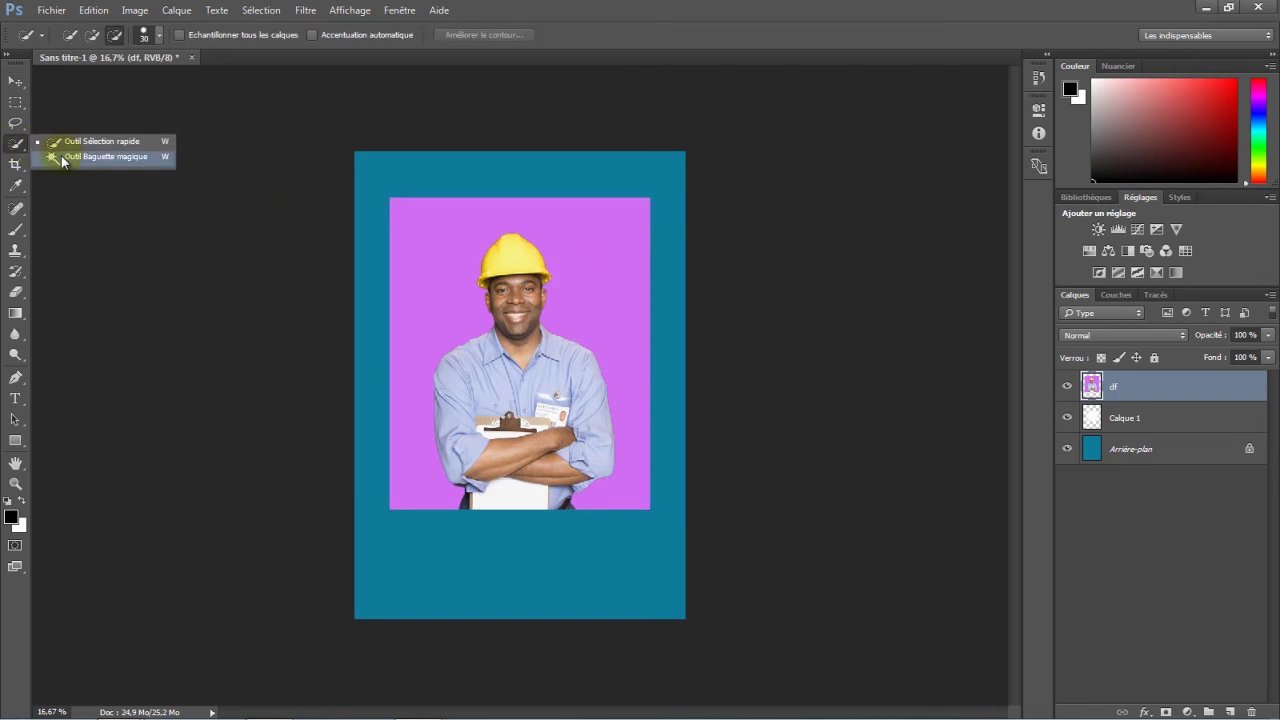
pyautogui.click(61, 155)
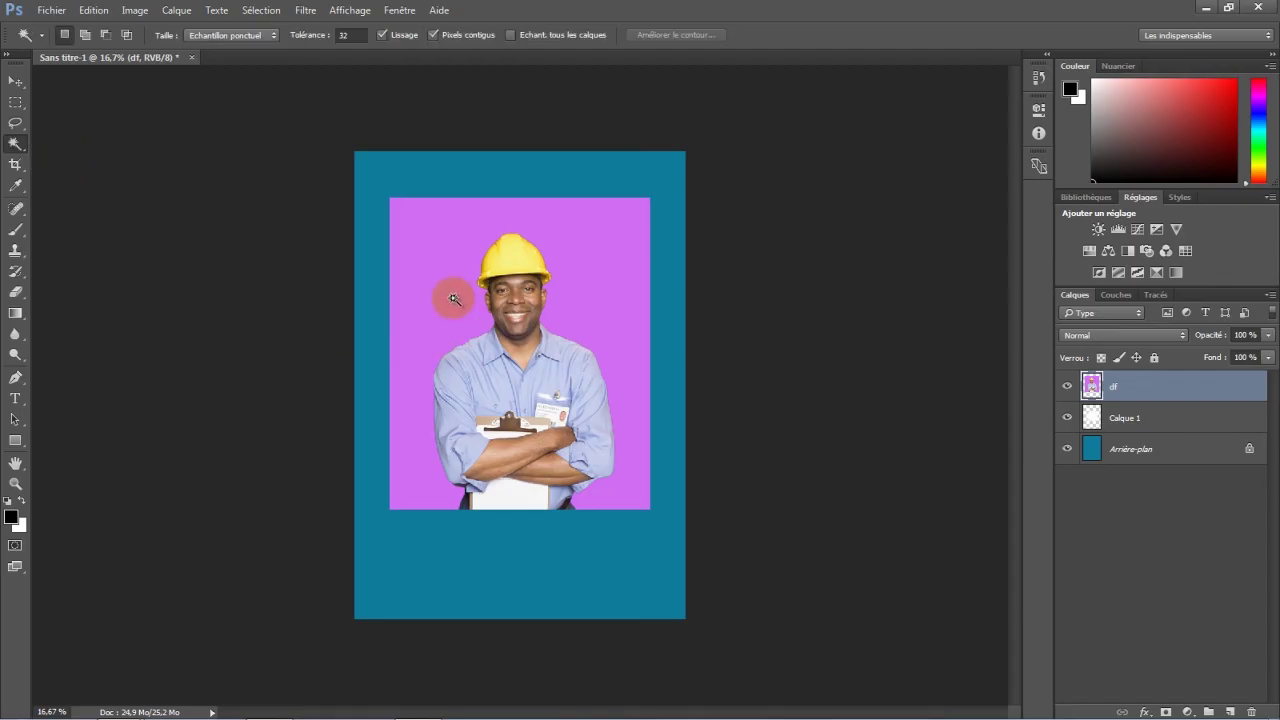
pyautogui.click(453, 298)
# Step: Delete the magenta backdrop behind the worker and clear the selection
pyautogui.hotkey('ctrl', '+')
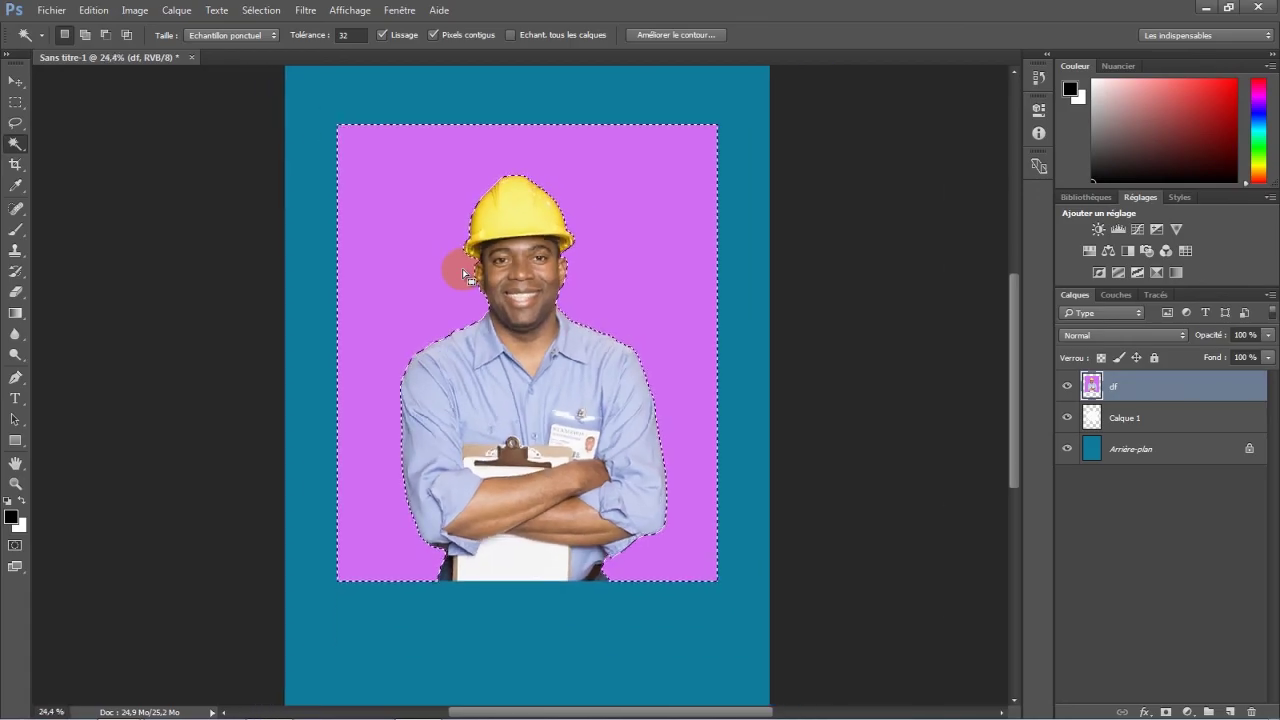
pyautogui.scroll(-1, 462, 268)
pyautogui.click(337, 189)
pyautogui.click(93, 10)
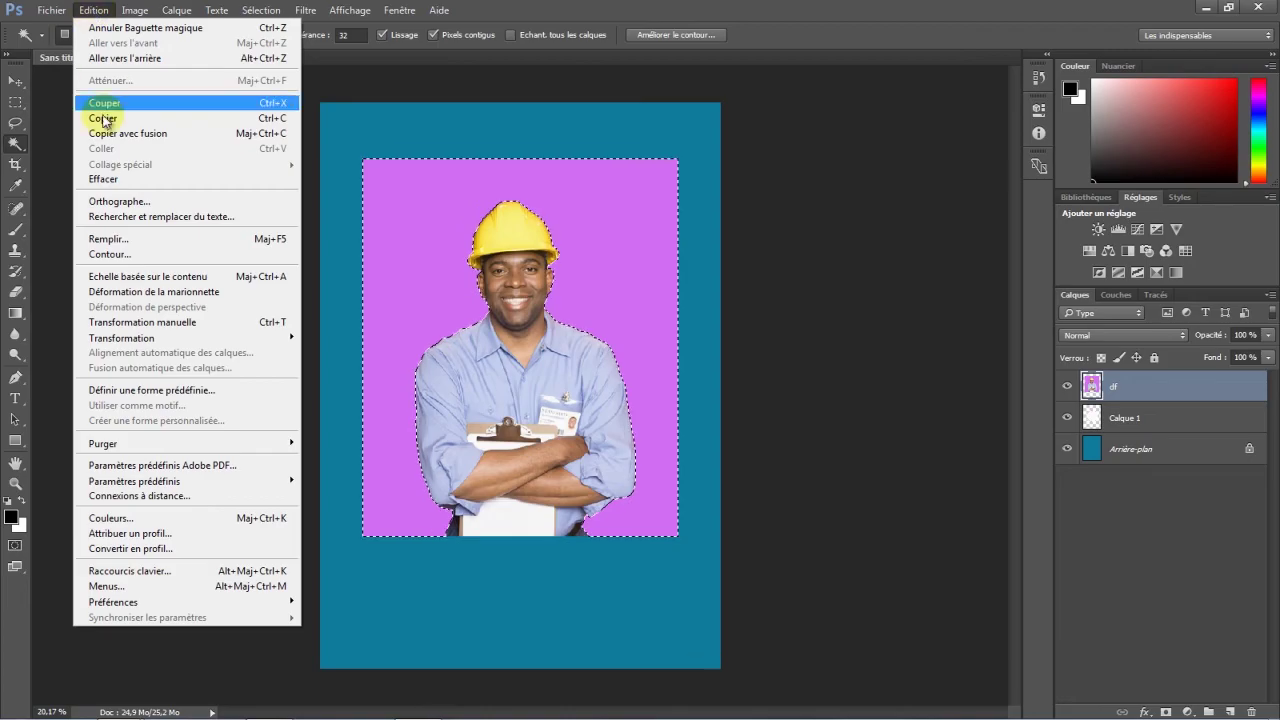
pyautogui.click(103, 179)
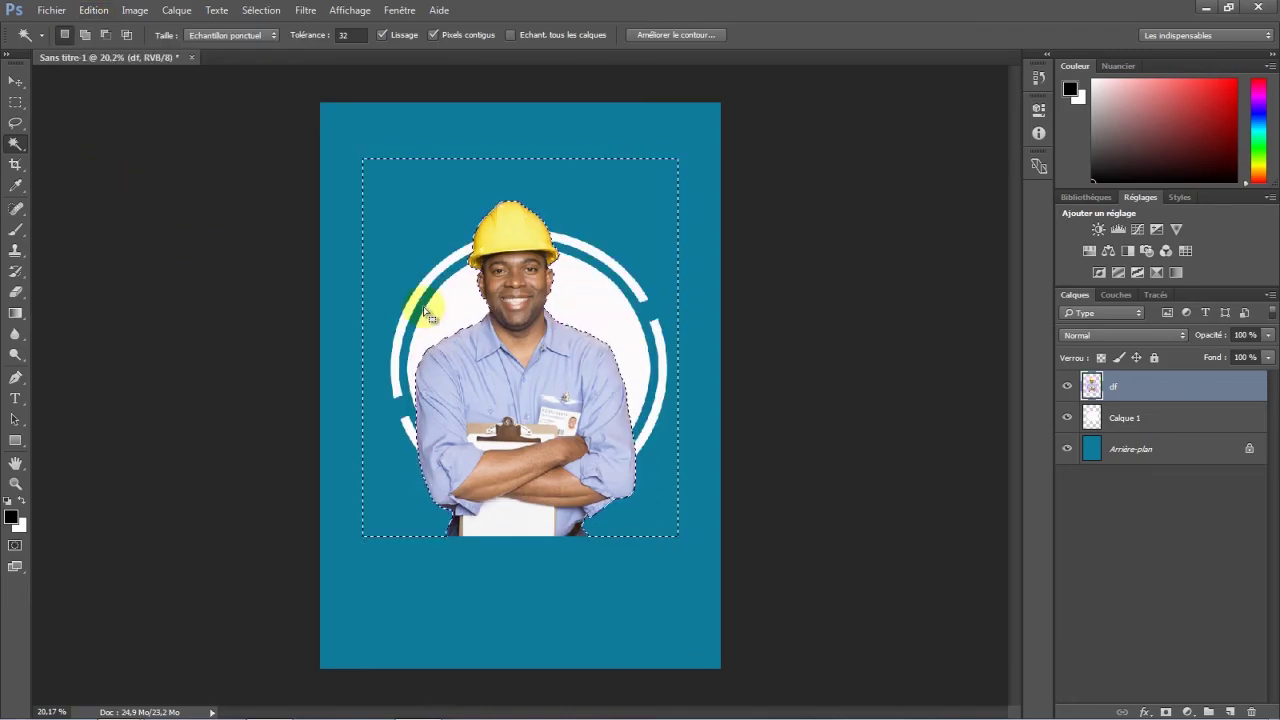
pyautogui.click(271, 11)
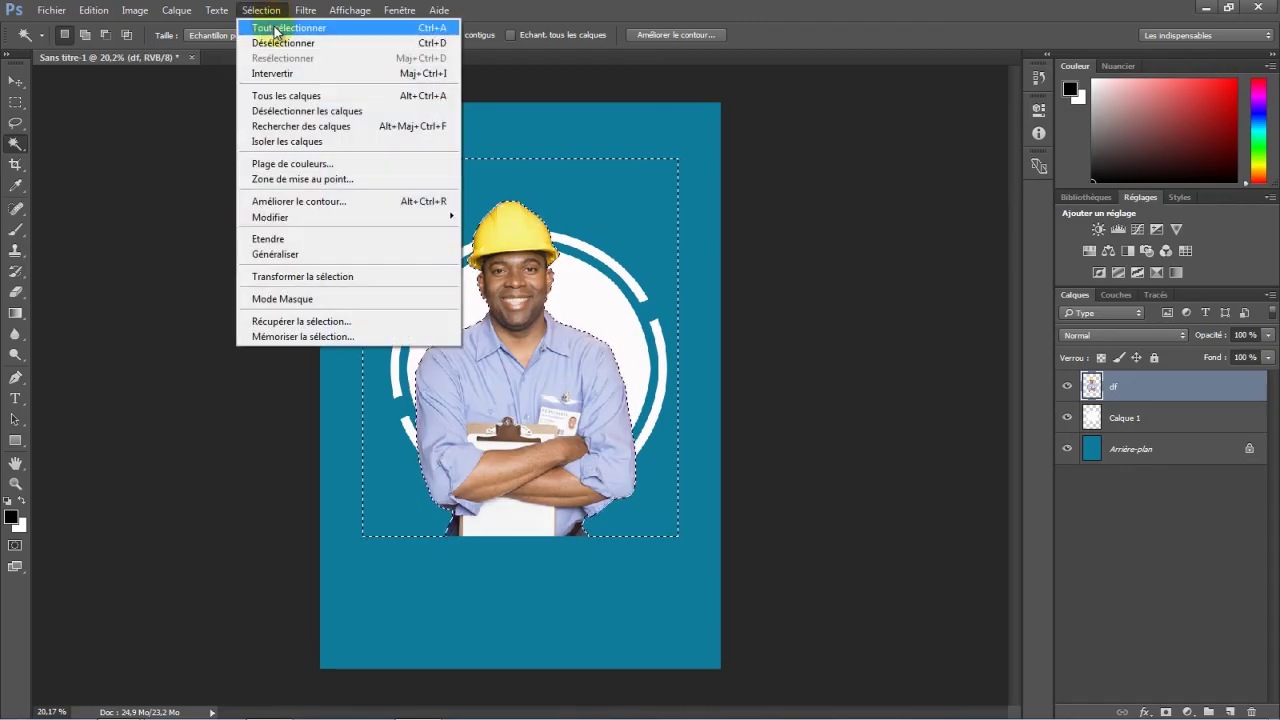
pyautogui.click(282, 43)
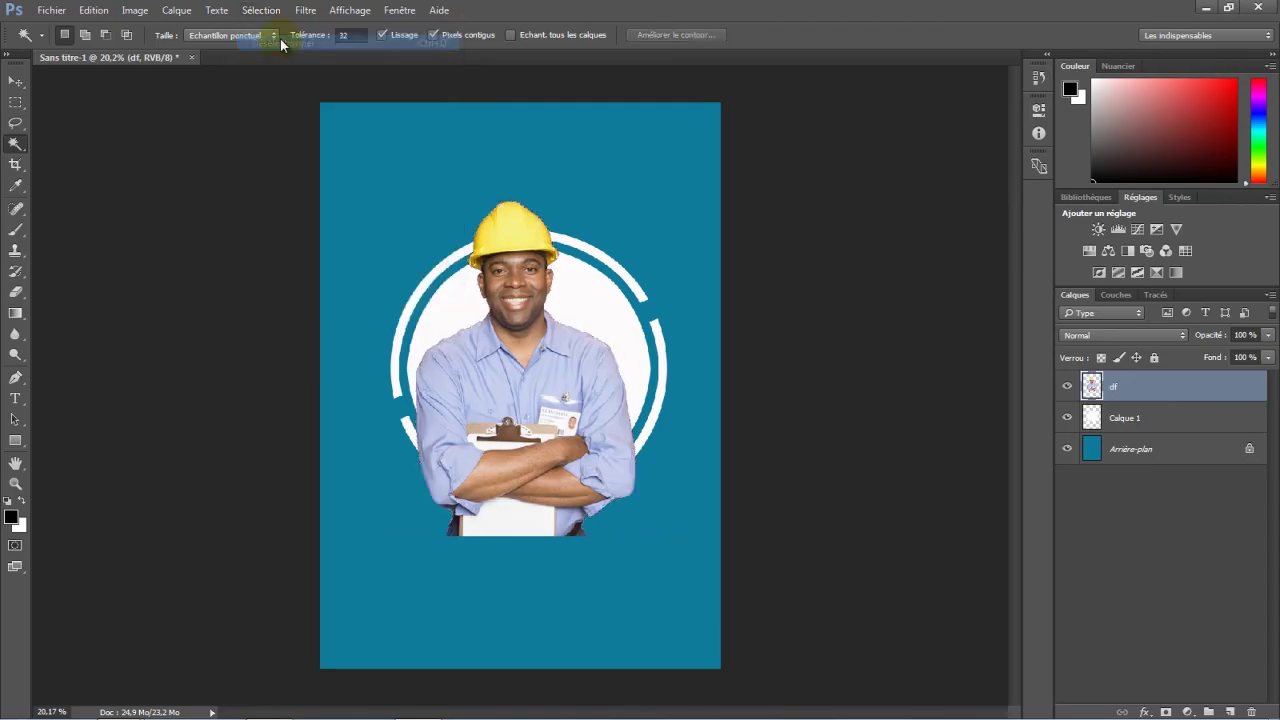
pyautogui.click(17, 82)
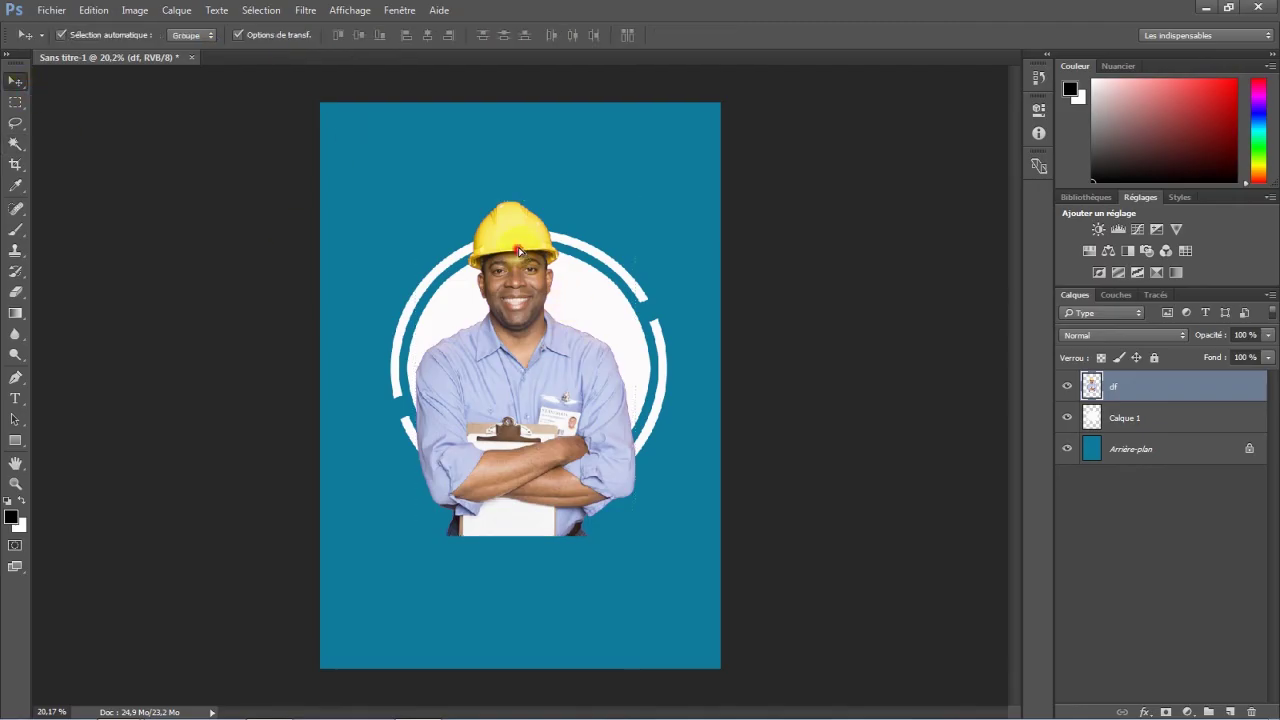
# Step: Raise the worker, scale him proportionally to 111% nudged right, and commit the transform
pyautogui.moveTo(518, 254); pyautogui.dragTo(521, 210)
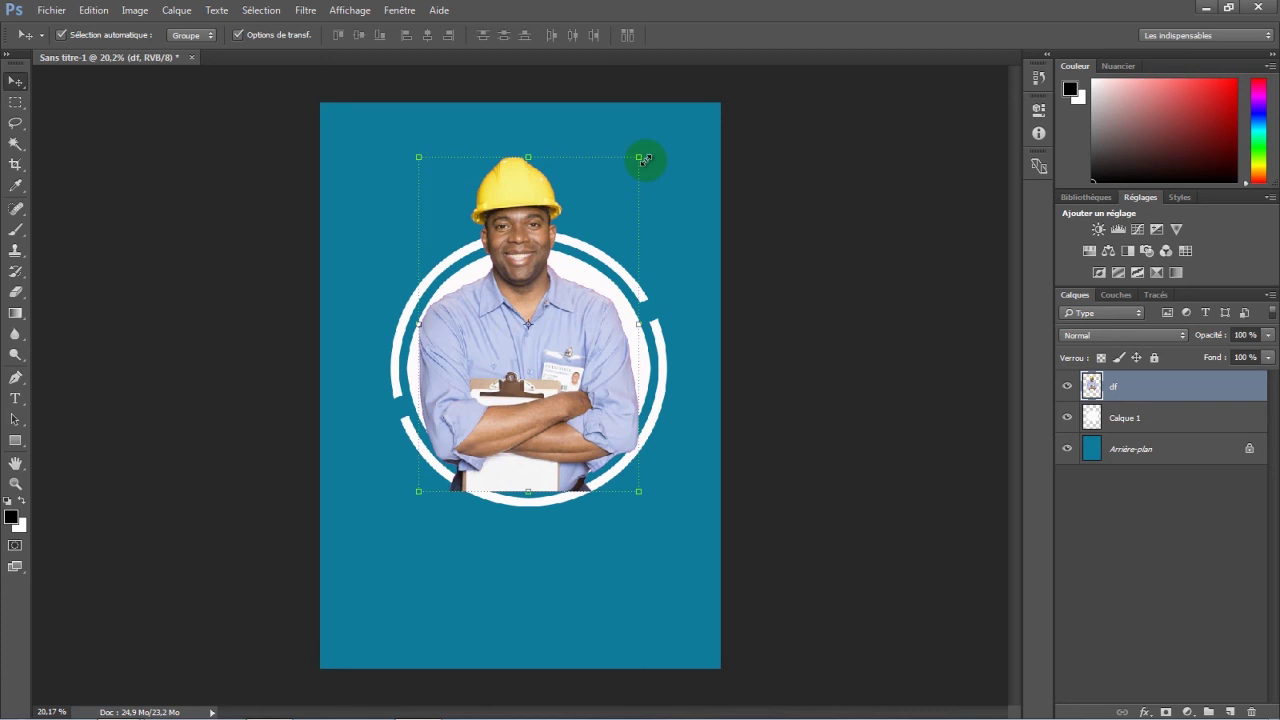
pyautogui.click(644, 158)
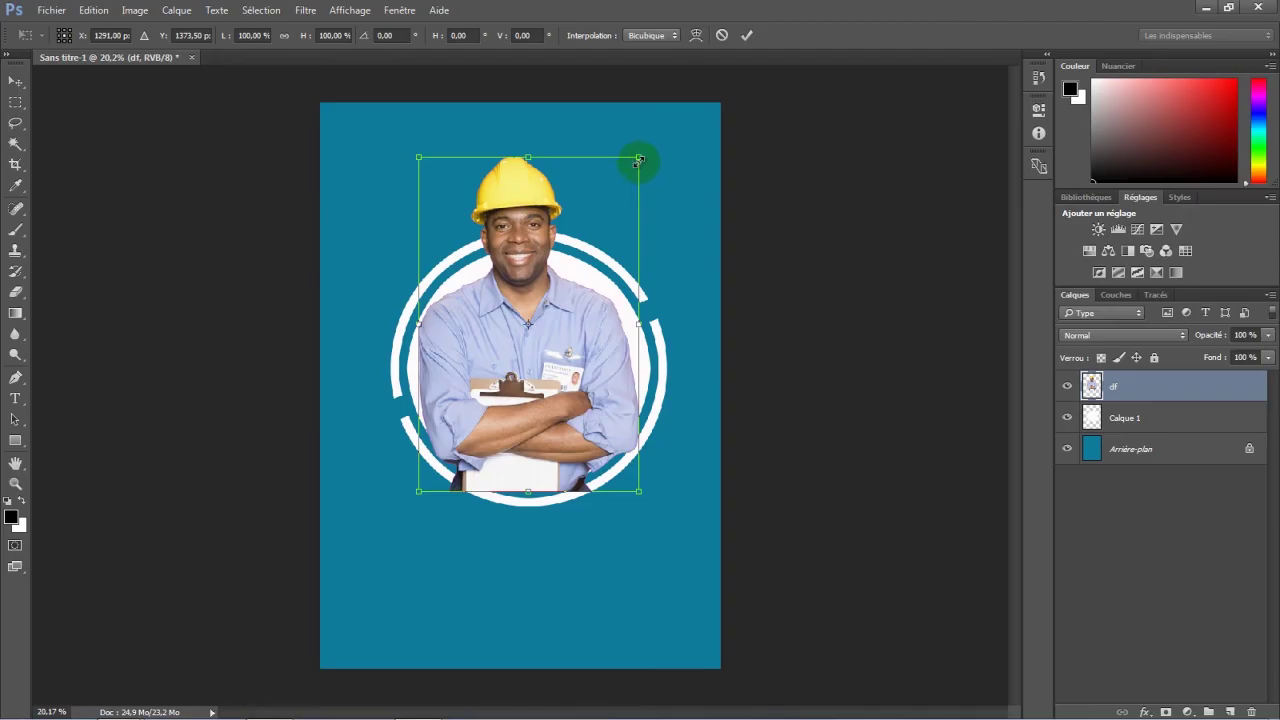
pyautogui.click(284, 36)
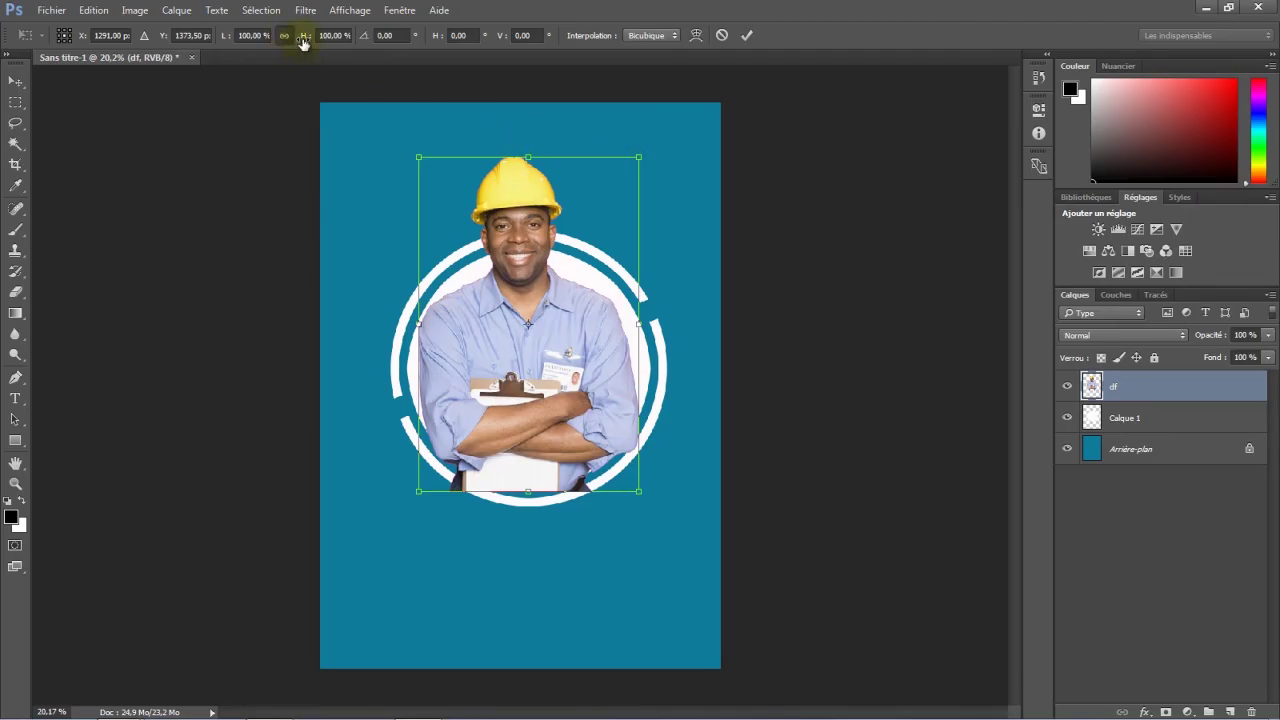
pyautogui.moveTo(303, 42); pyautogui.dragTo(313, 40)
pyautogui.moveTo(406, 160); pyautogui.dragTo(492, 323)
pyautogui.click(745, 38)
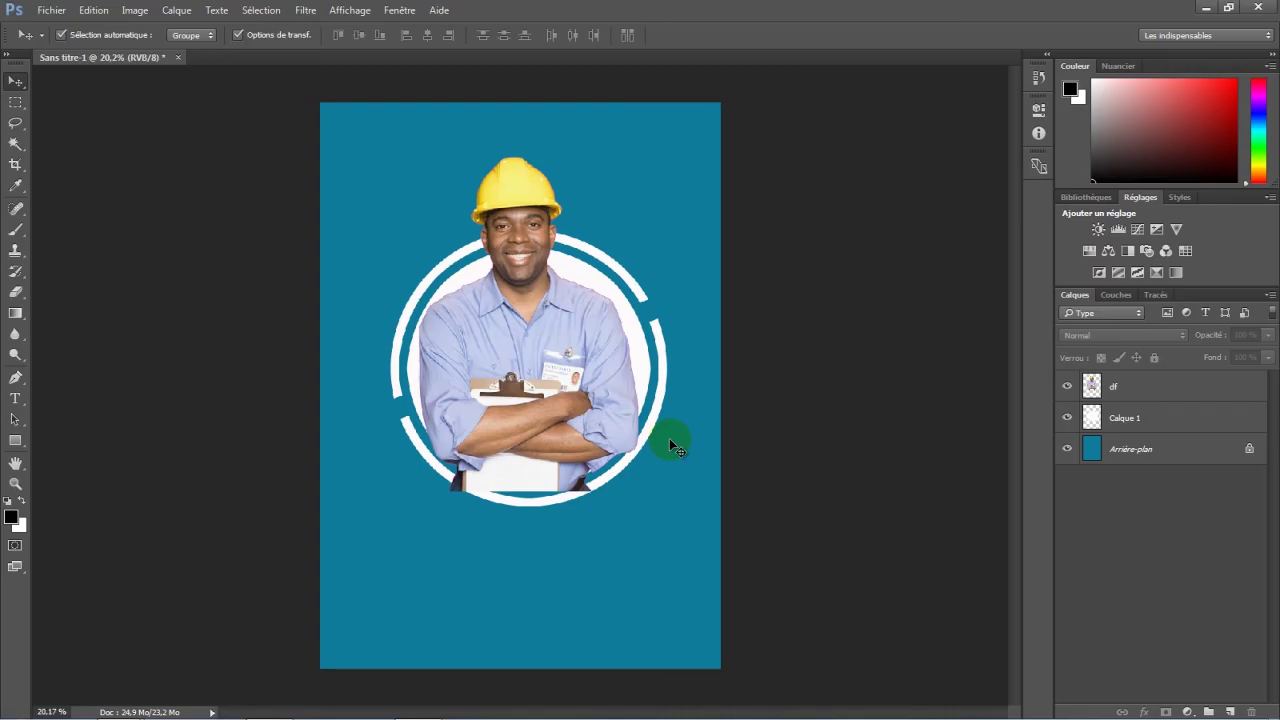
# Step: With df hidden, Magic Wand the white disc on Calque 1 at Tolérance 20, then show df again
pyautogui.click(1066, 387)
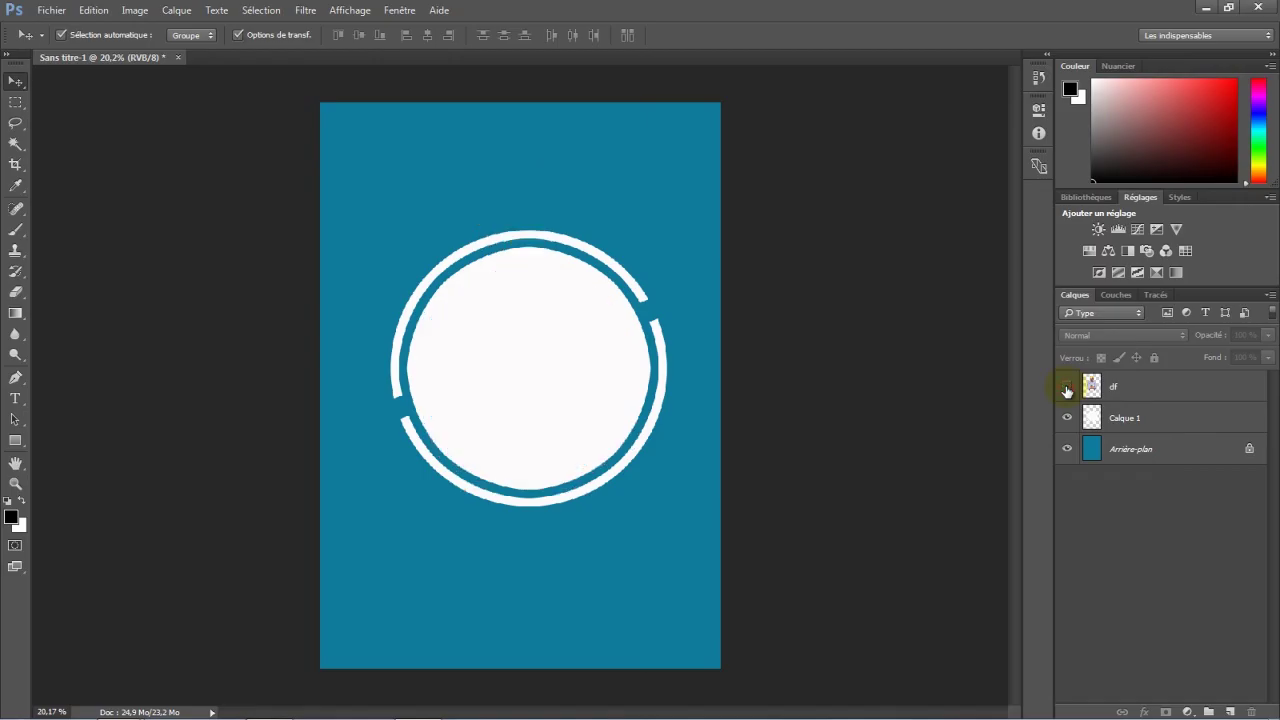
pyautogui.click(1169, 420)
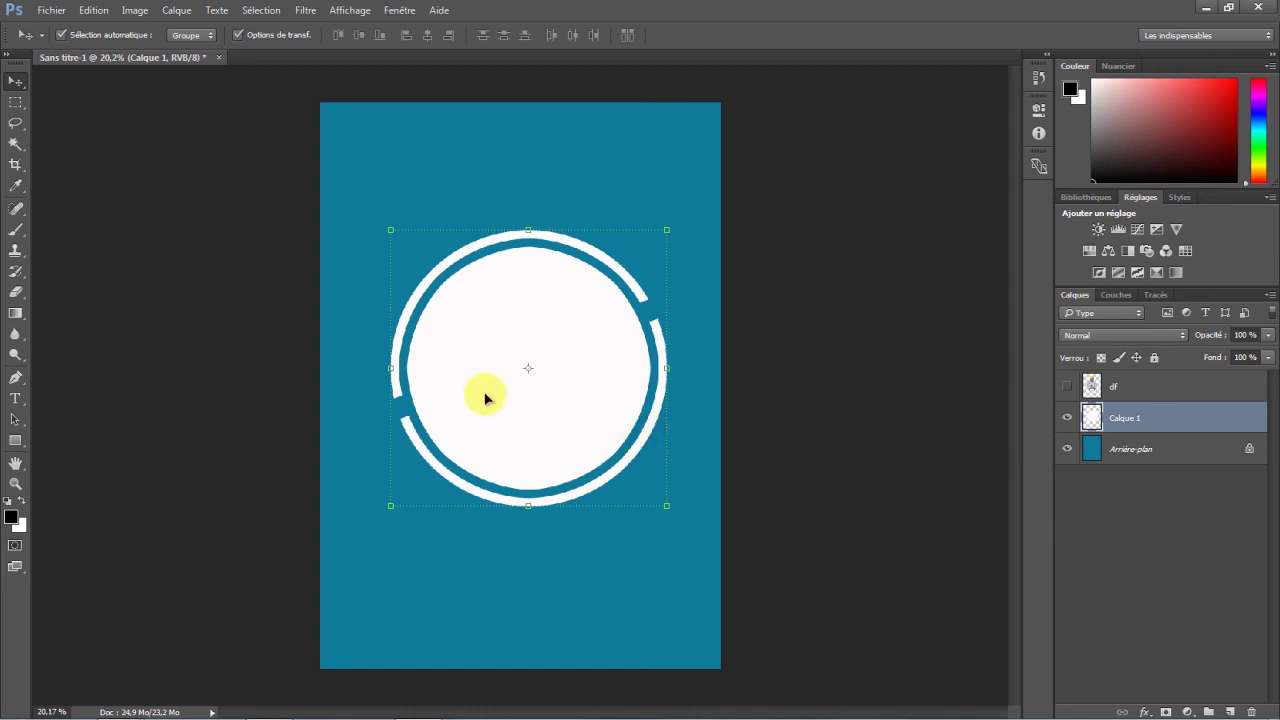
pyautogui.click(15, 143)
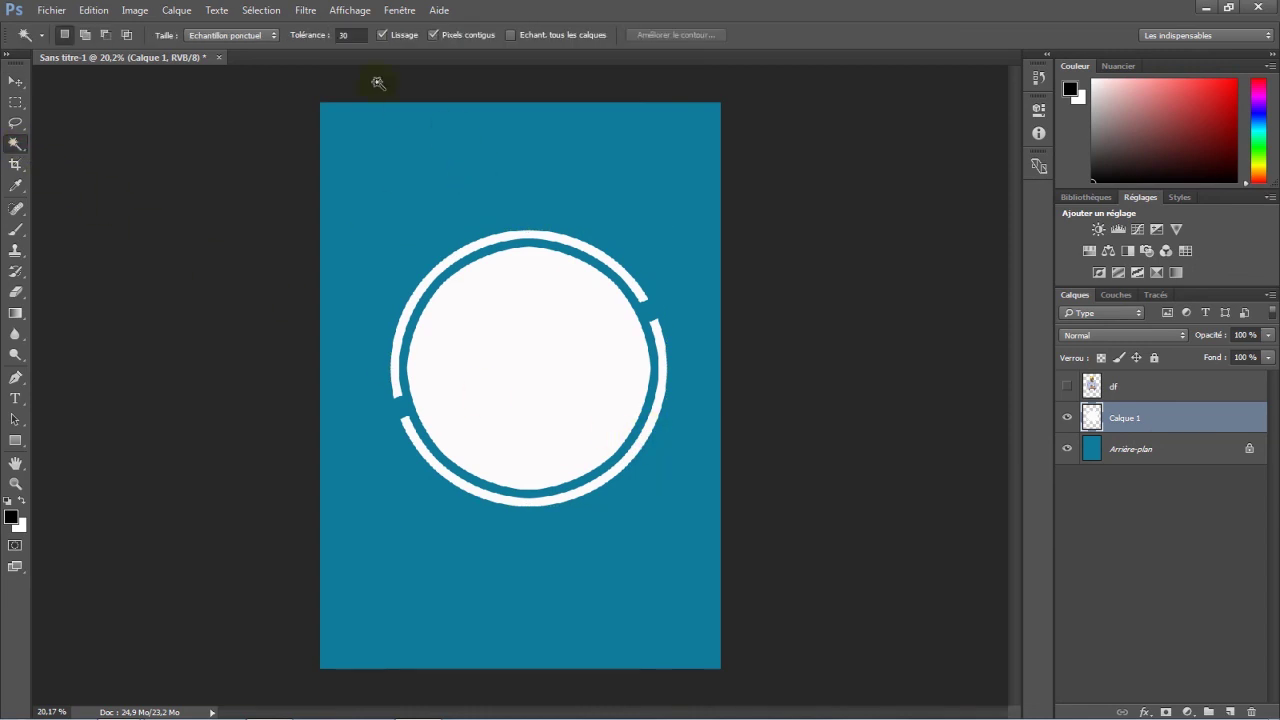
pyautogui.click(345, 35)
pyautogui.write('20')
pyautogui.click(535, 364)
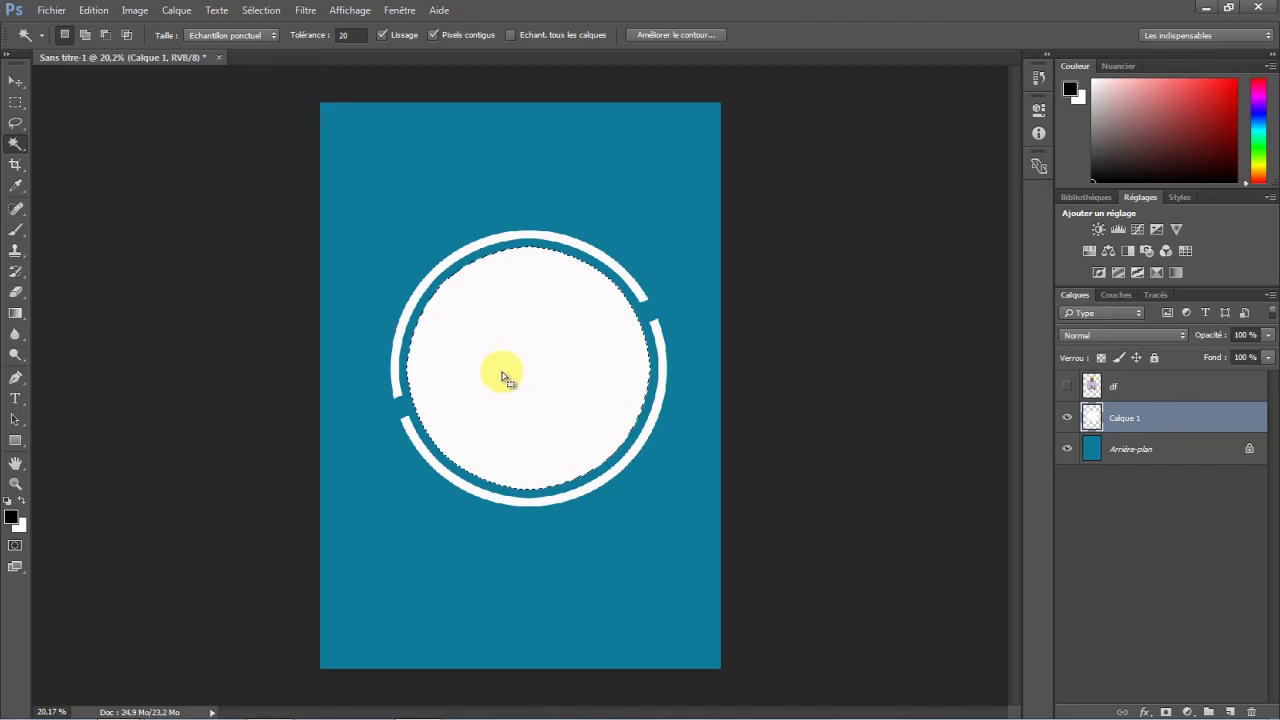
pyautogui.click(1156, 391)
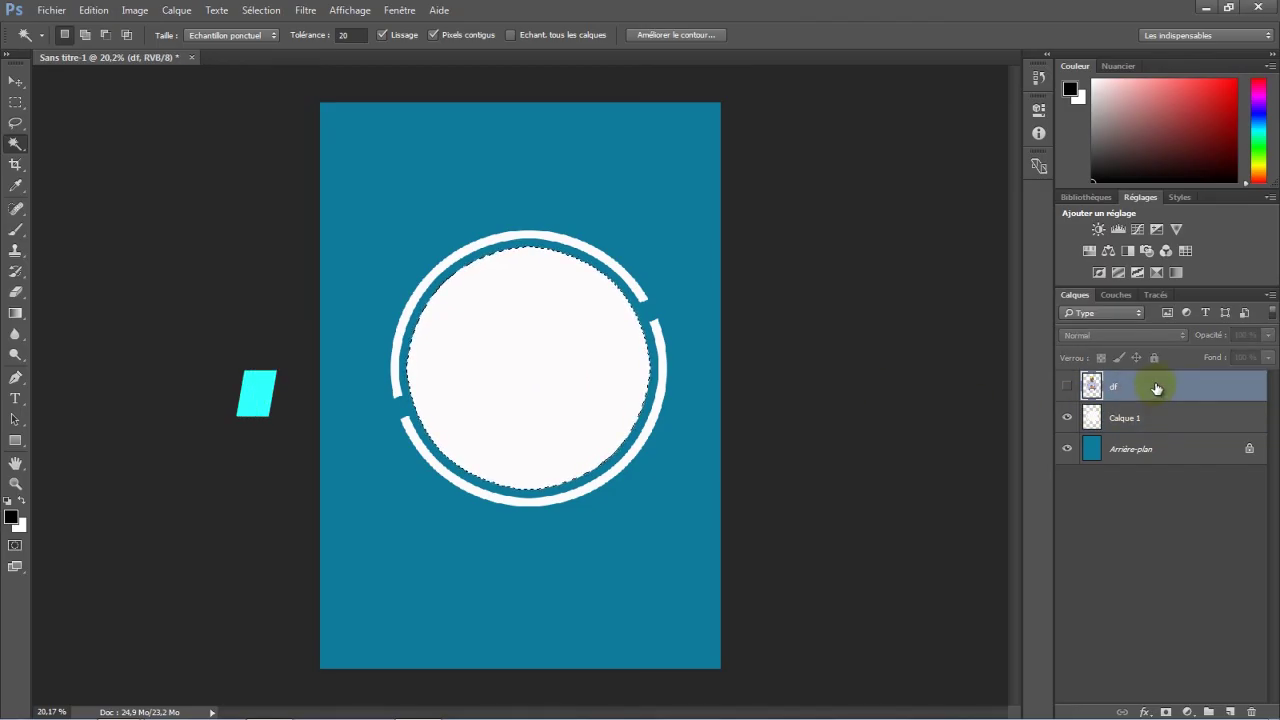
pyautogui.click(1067, 387)
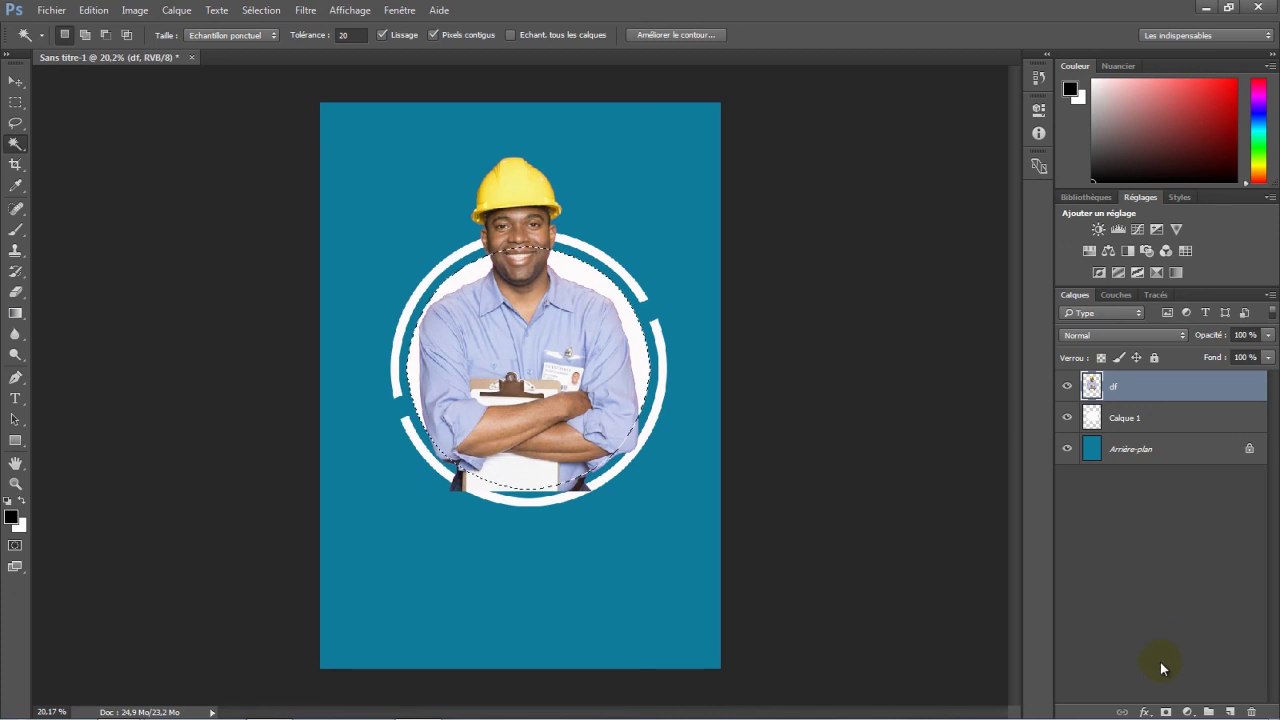
# Step: Mask the df layer to the disc selection and choose a hard round brush
pyautogui.click(1165, 711)
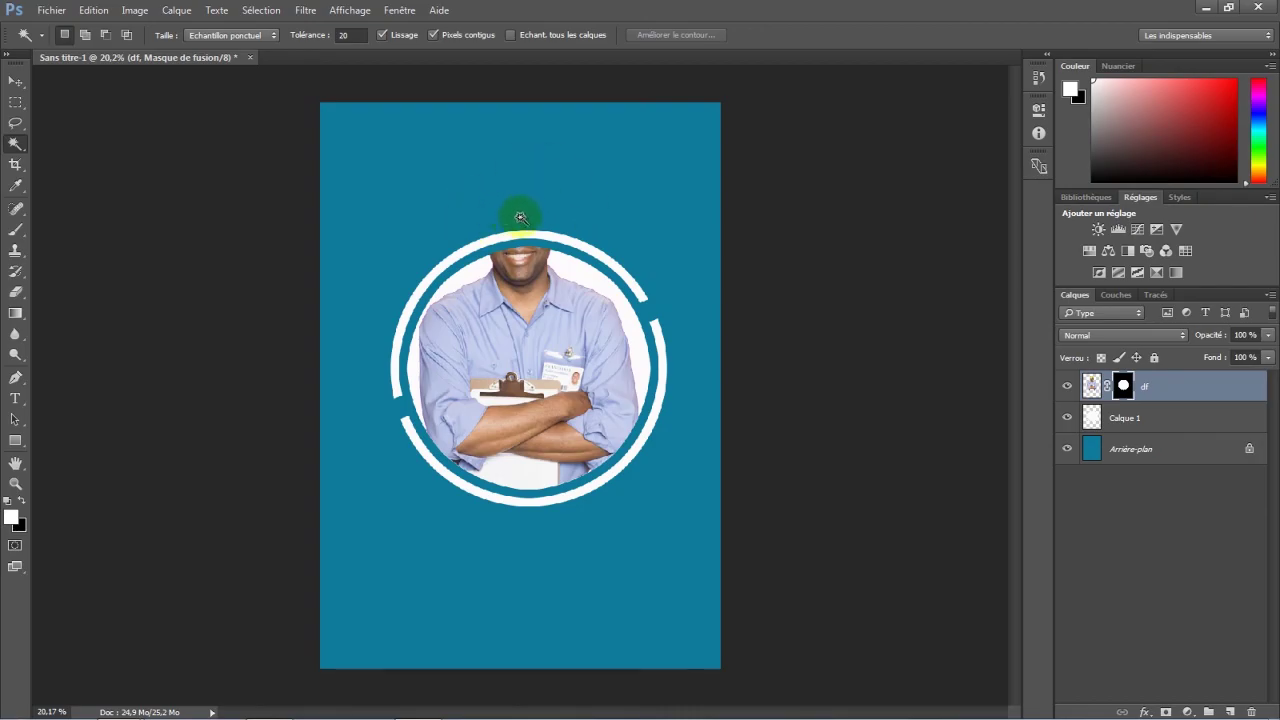
pyautogui.click(13, 233)
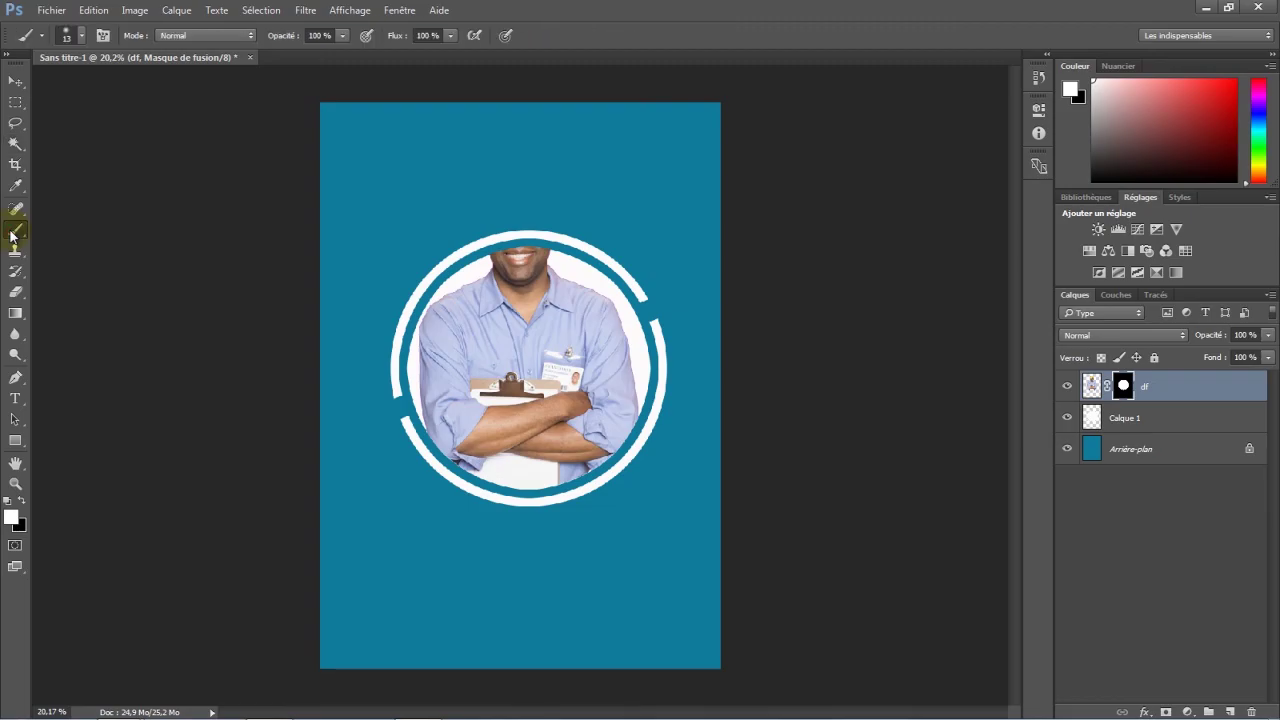
pyautogui.click(102, 36)
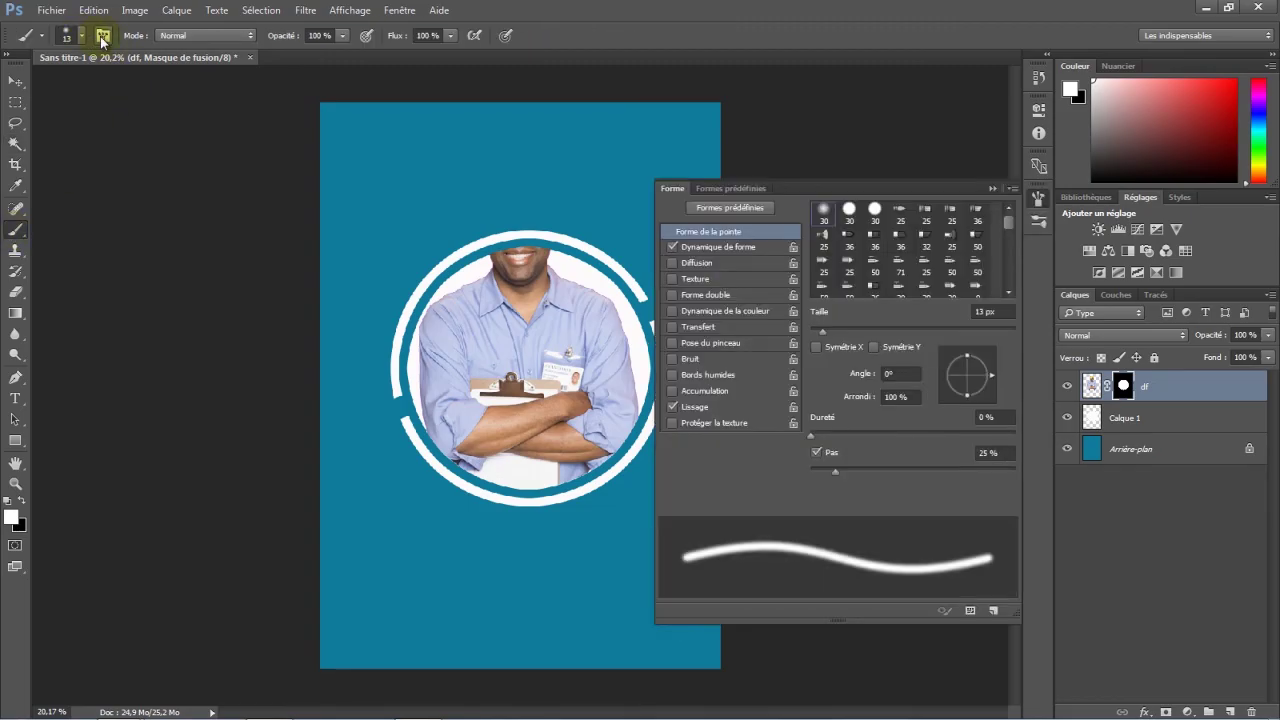
pyautogui.click(849, 209)
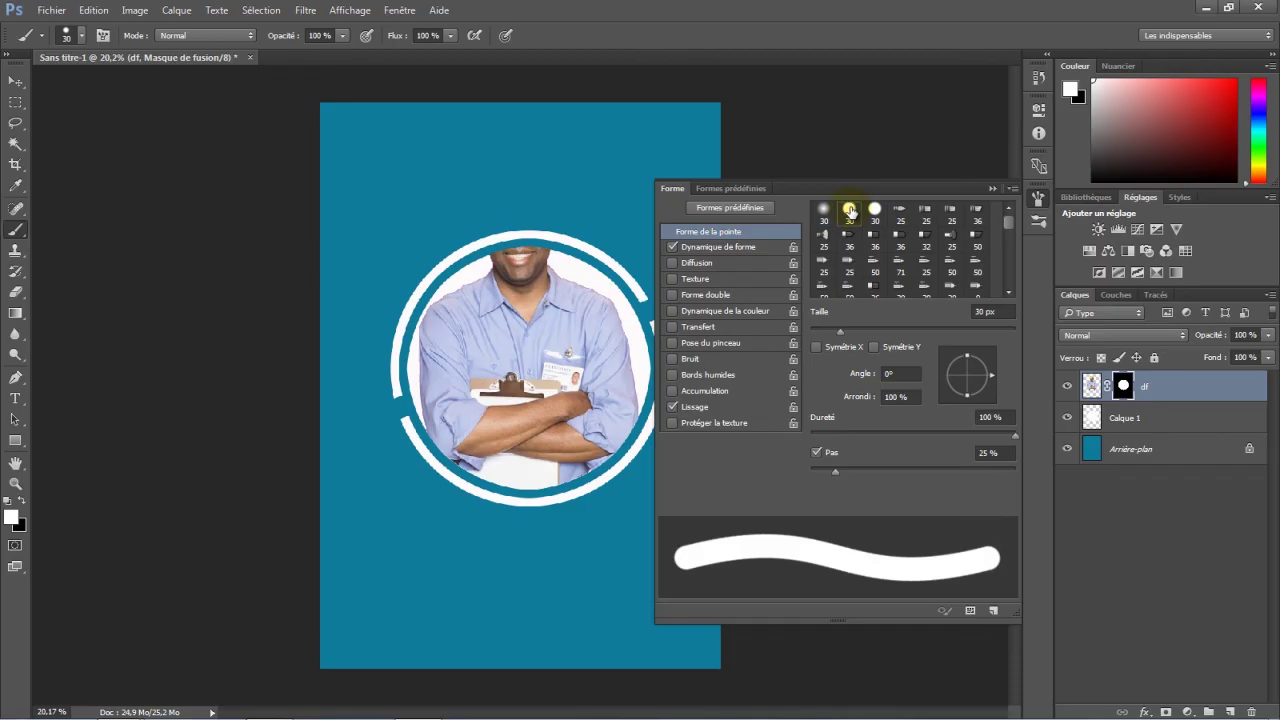
pyautogui.click(295, 40)
# Step: Enlarge the brush to about 298 px and paint the worker's head and hard hat back
pyautogui.press('Return')
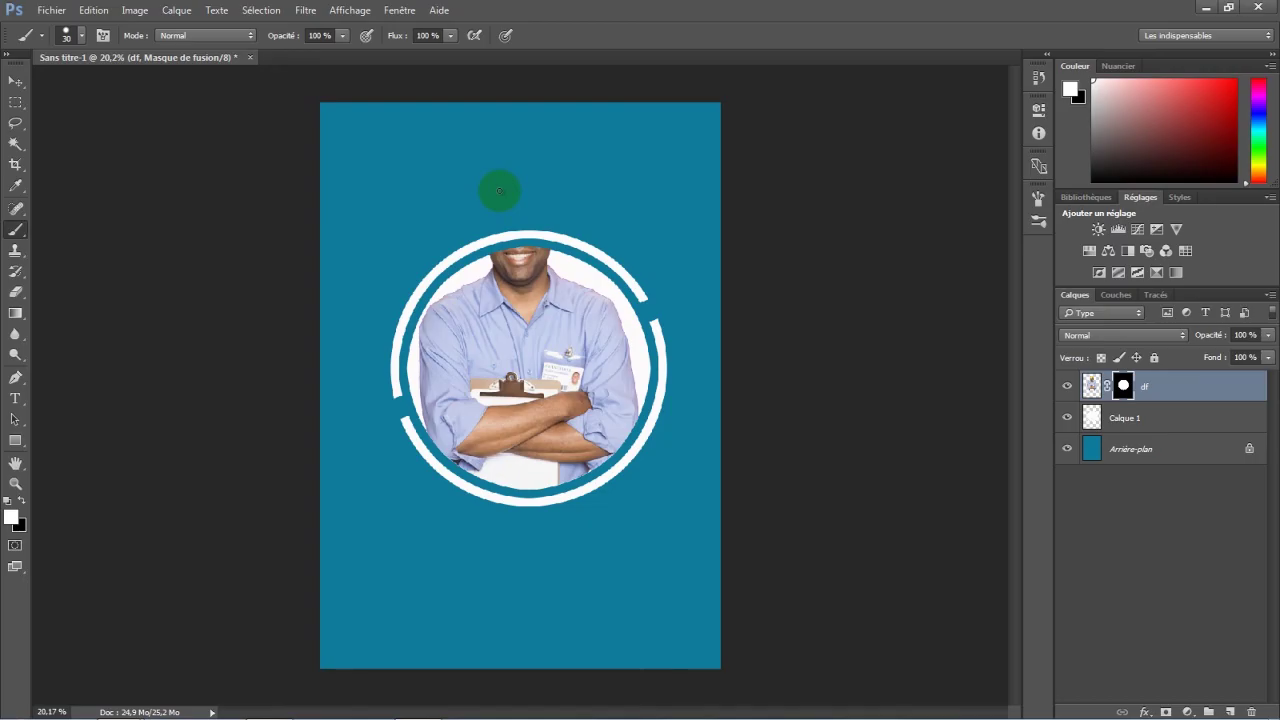
pyautogui.moveTo(505, 185); pyautogui.dragTo(521, 194)
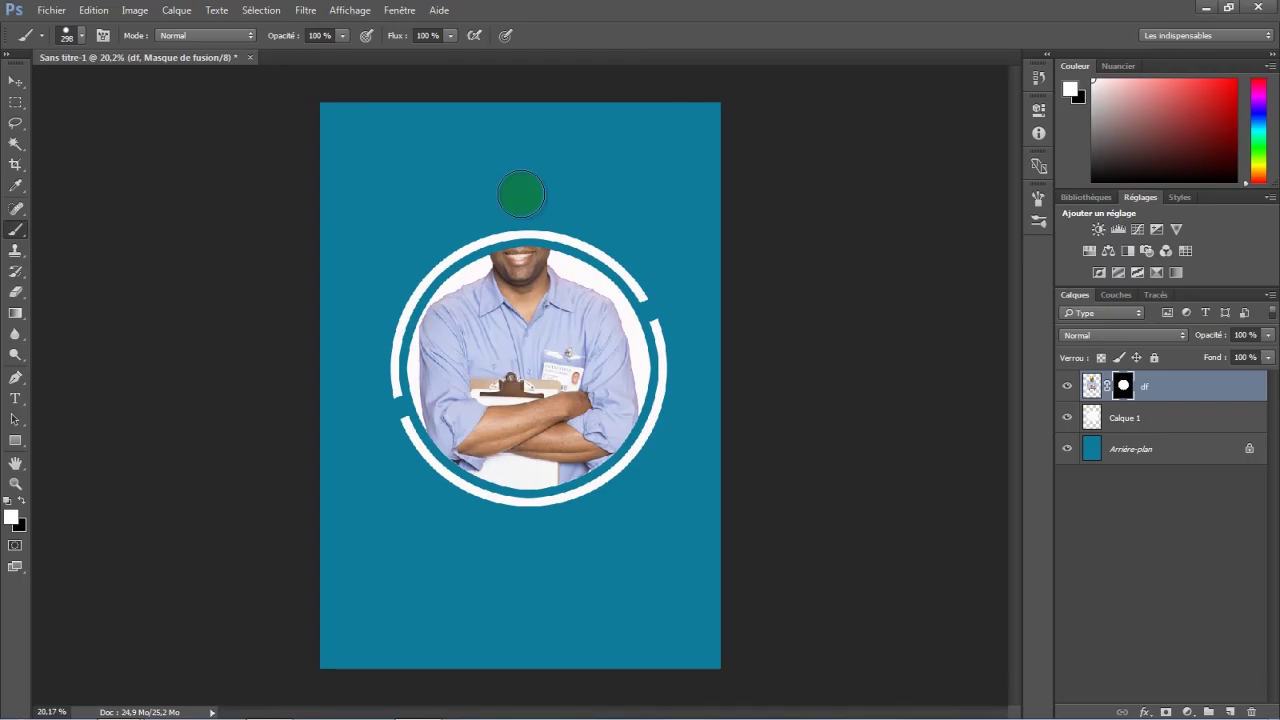
pyautogui.moveTo(521, 194)
pyautogui.mouseDown()
pyautogui.moveTo(521, 242)
pyautogui.moveTo(548, 184)
pyautogui.mouseUp()
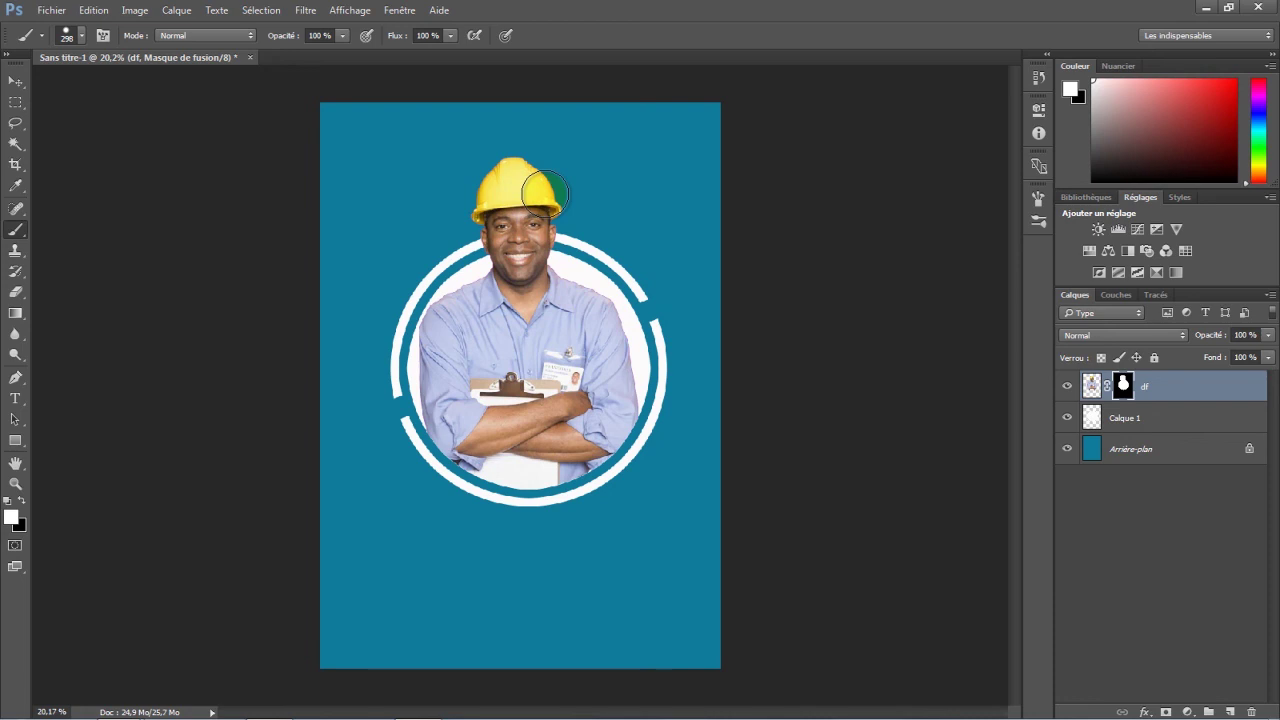
pyautogui.click(15, 80)
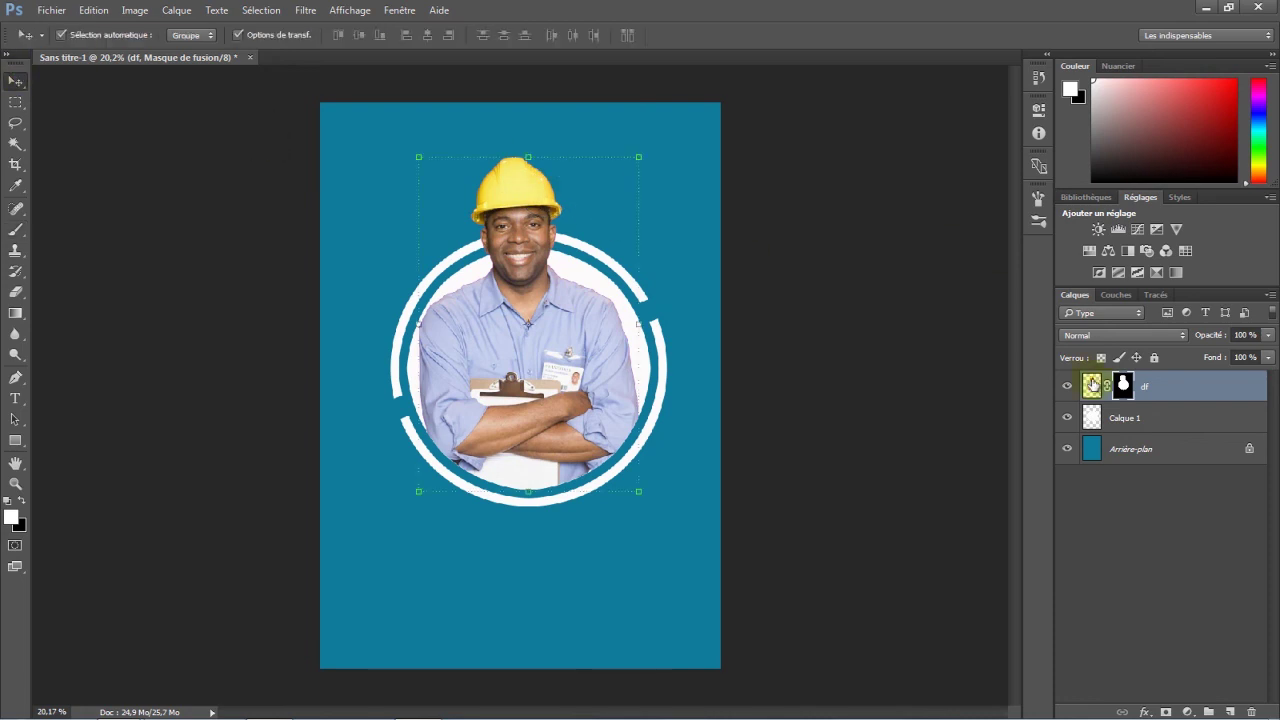
# Step: Merge df with Calque 1 using Ctrl+E and nudge the merged layer slightly down-right
pyautogui.keyDown('ctrl'); pyautogui.click(1165, 413); pyautogui.keyUp('ctrl')
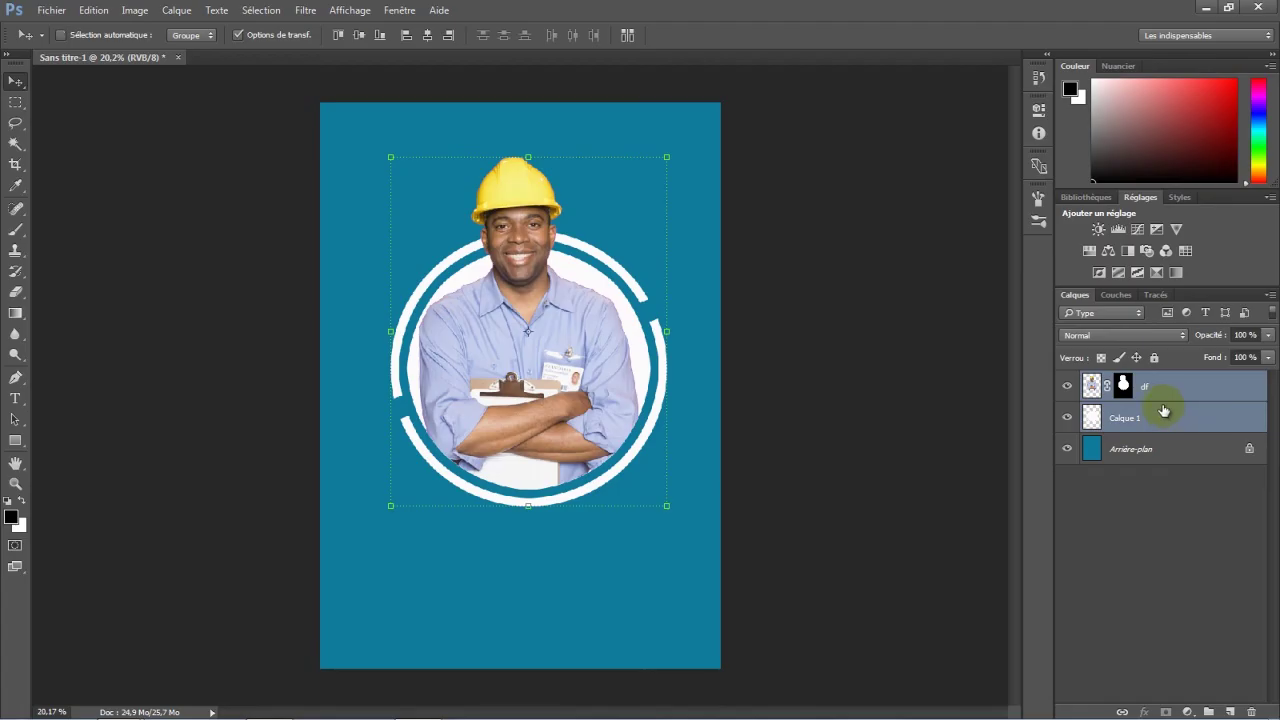
pyautogui.hotkey('ctrl', 'e')
pyautogui.click(1068, 419)
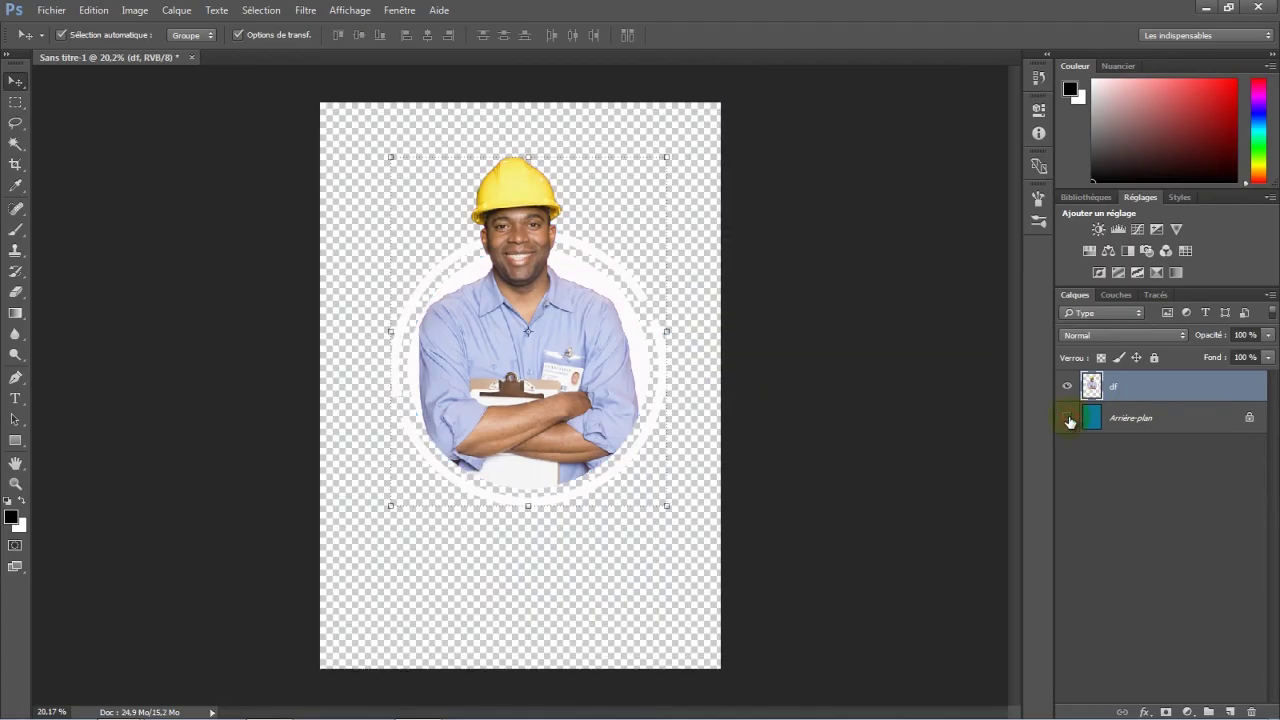
pyautogui.moveTo(531, 306)
pyautogui.mouseDown()
pyautogui.moveTo(565, 346)
pyautogui.moveTo(534, 317)
pyautogui.mouseUp()
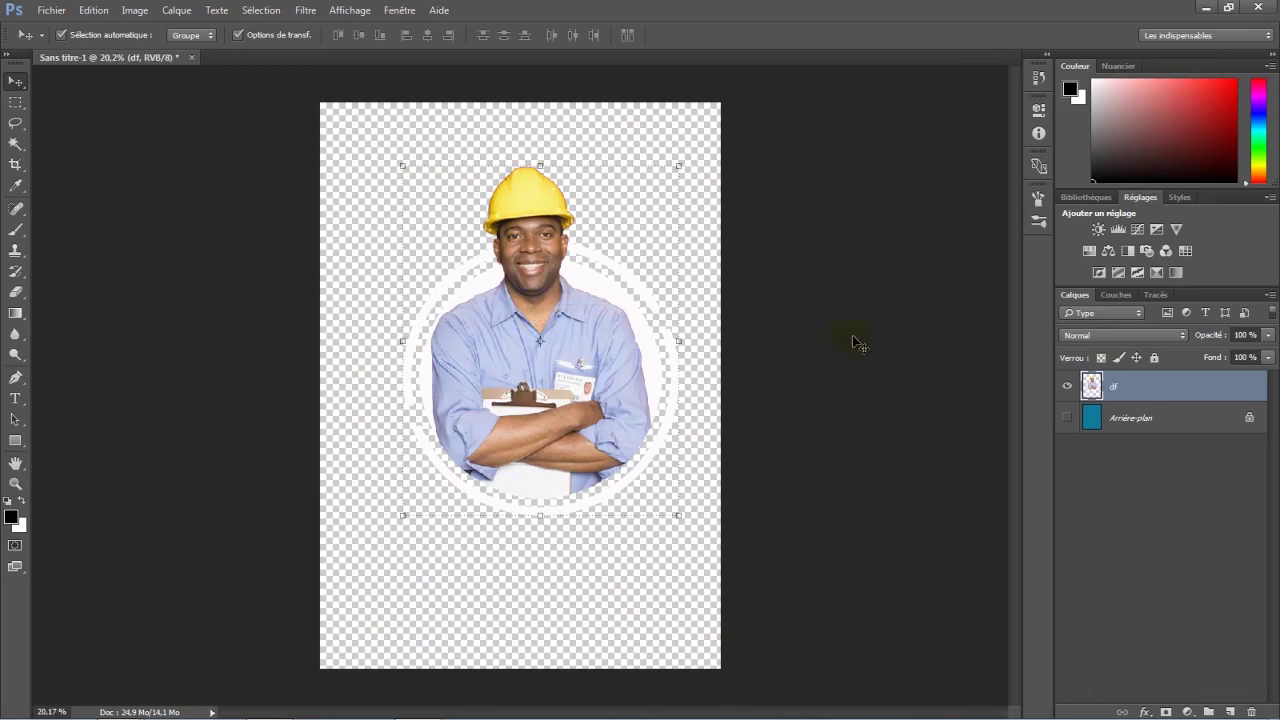
pyautogui.click(1067, 418)
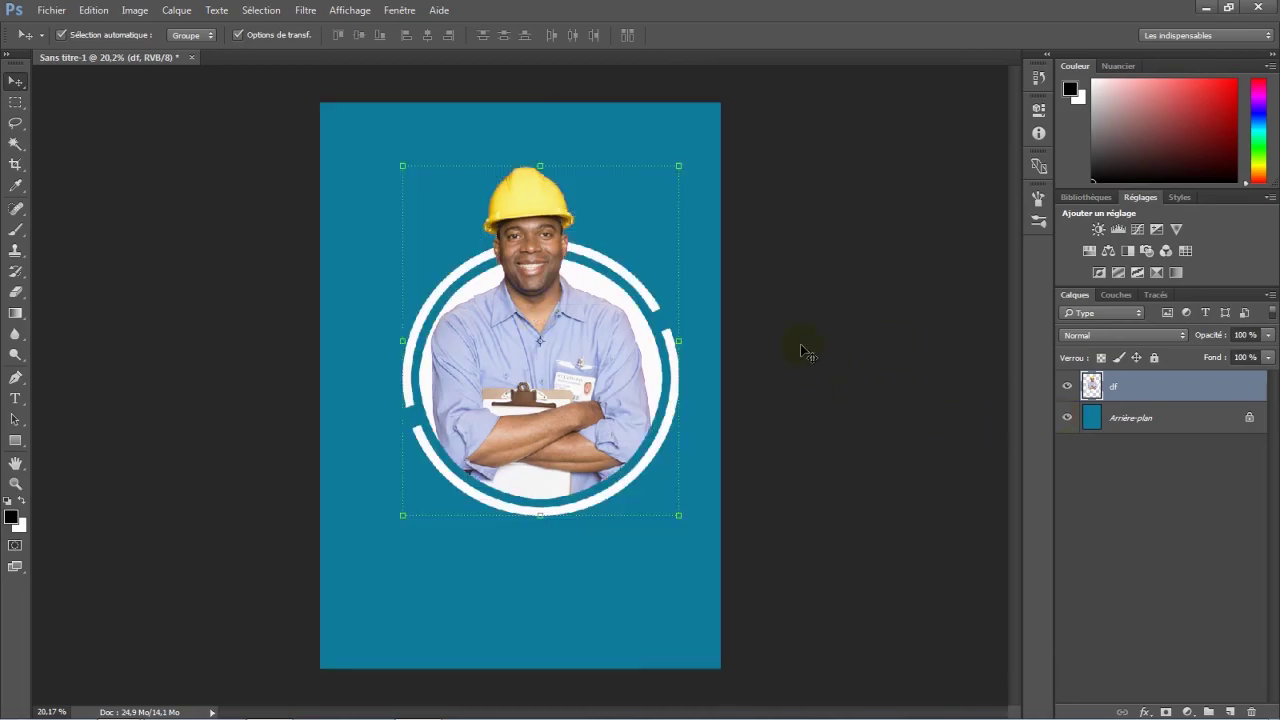